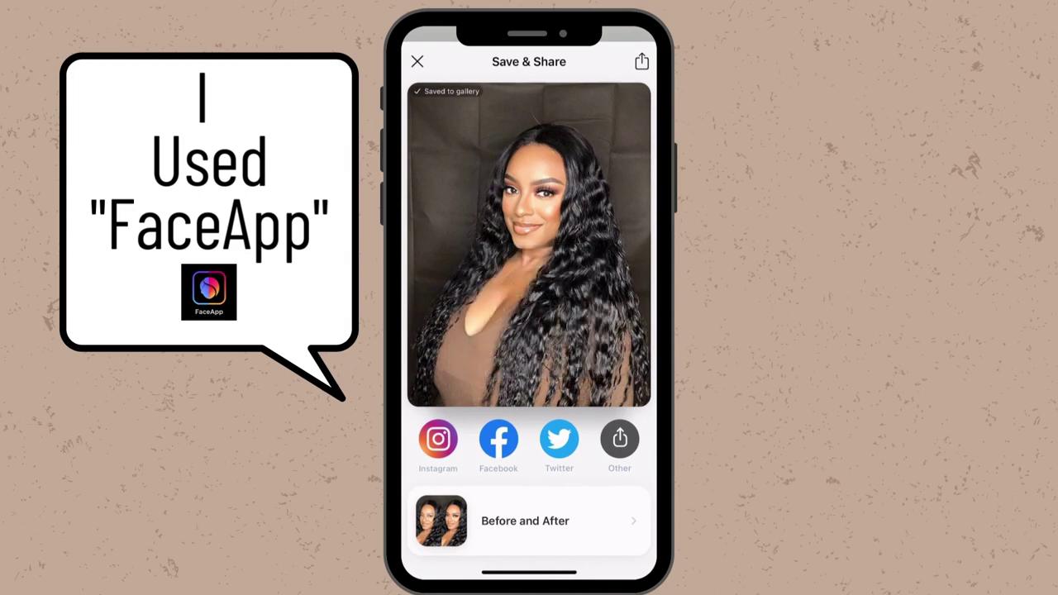
click(529, 520)
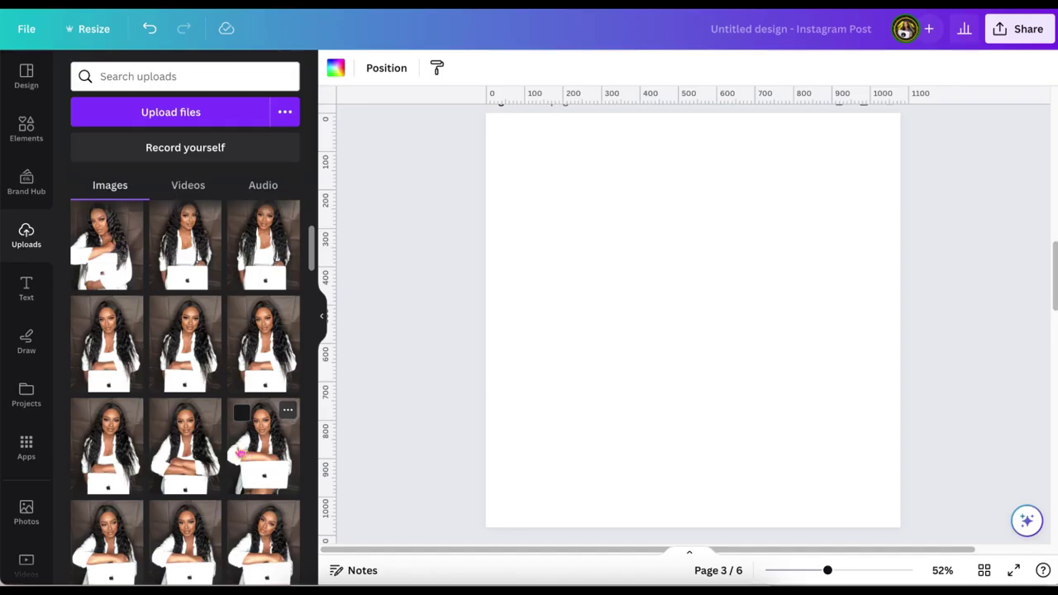
Add the uploaded crossed-arms laptop portrait to page 3, remove its background and place it in the page's lower-left area.
click(185, 446)
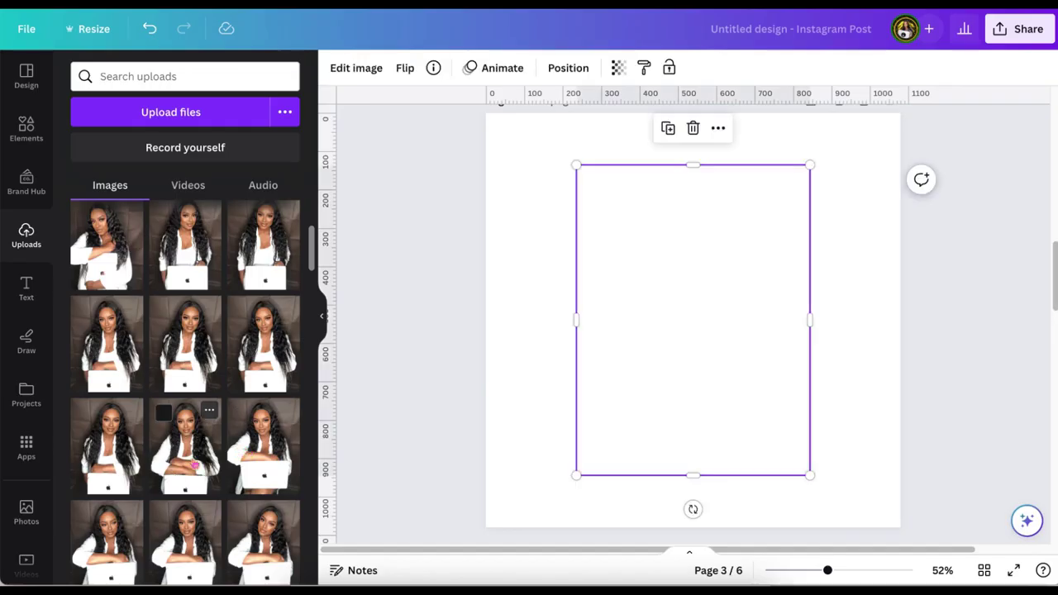
click(344, 72)
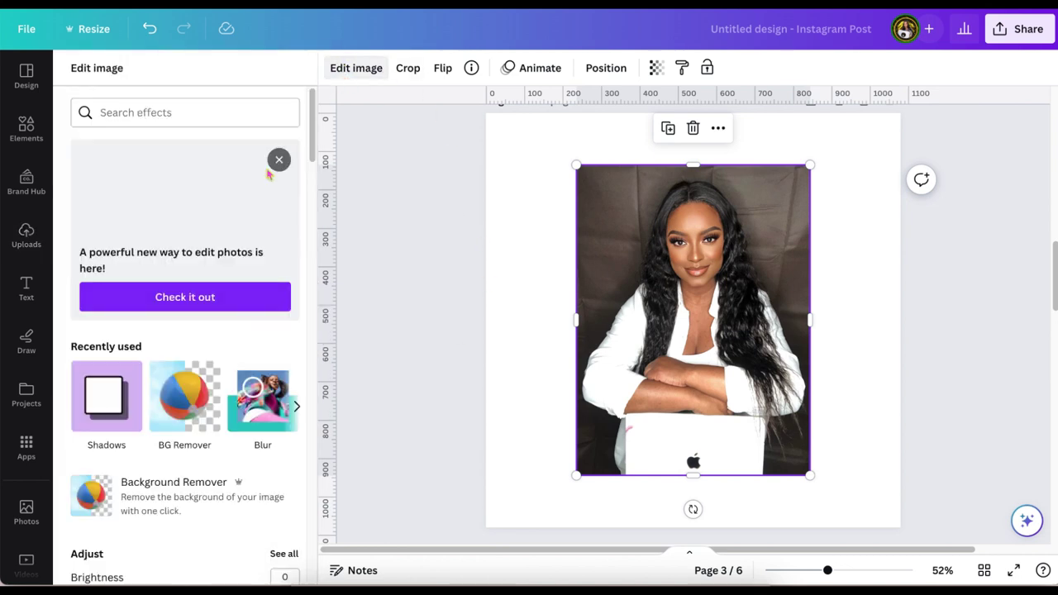
click(169, 411)
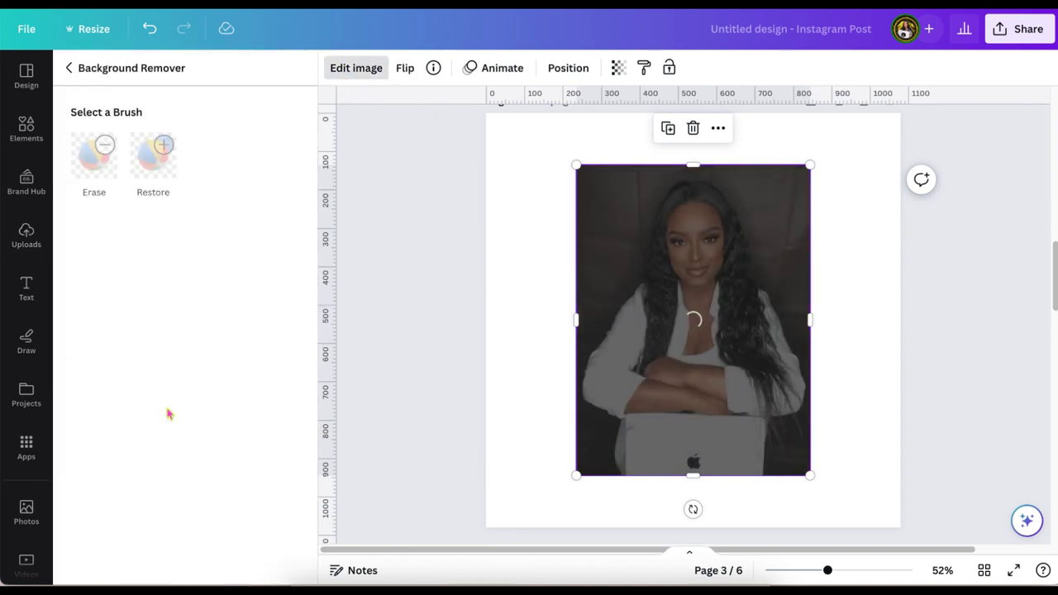
click(260, 557)
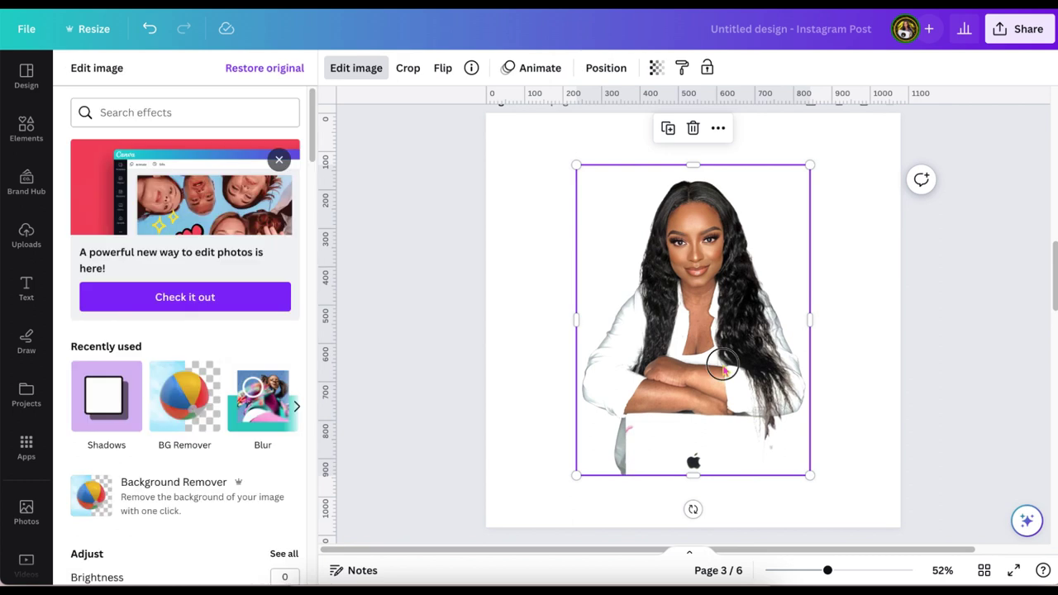
drag(728, 367, 624, 427)
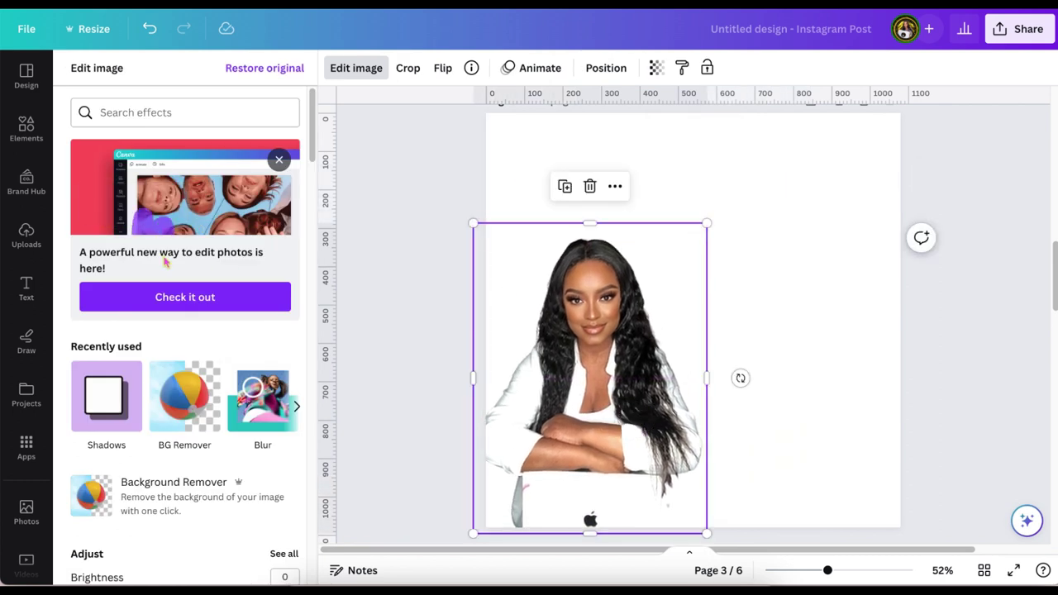
Add the recently used sunset city skyline photo to page 3 and move it to the page's upper-left corner.
click(27, 240)
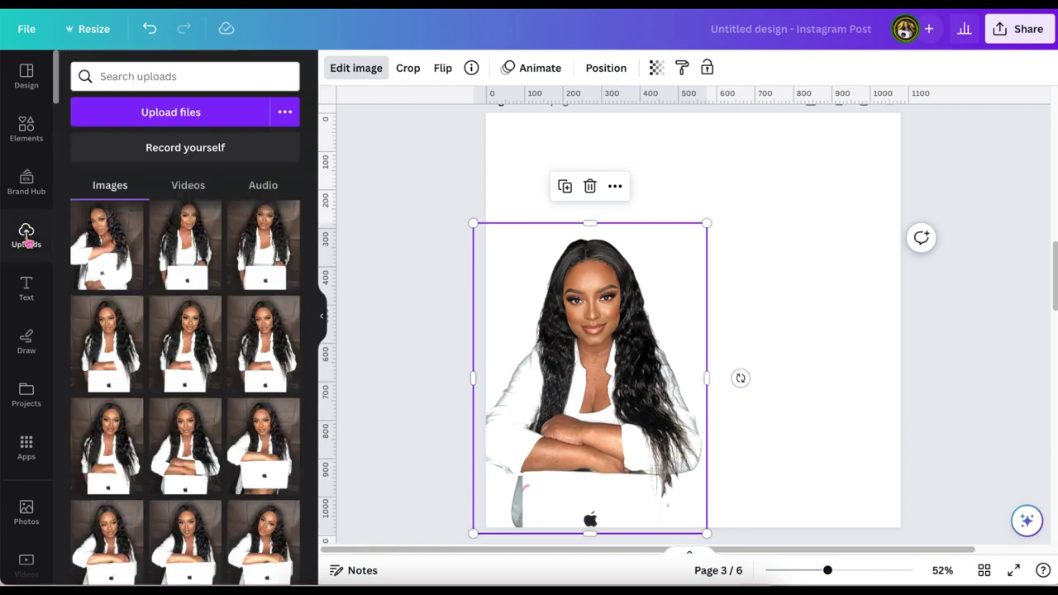
click(33, 137)
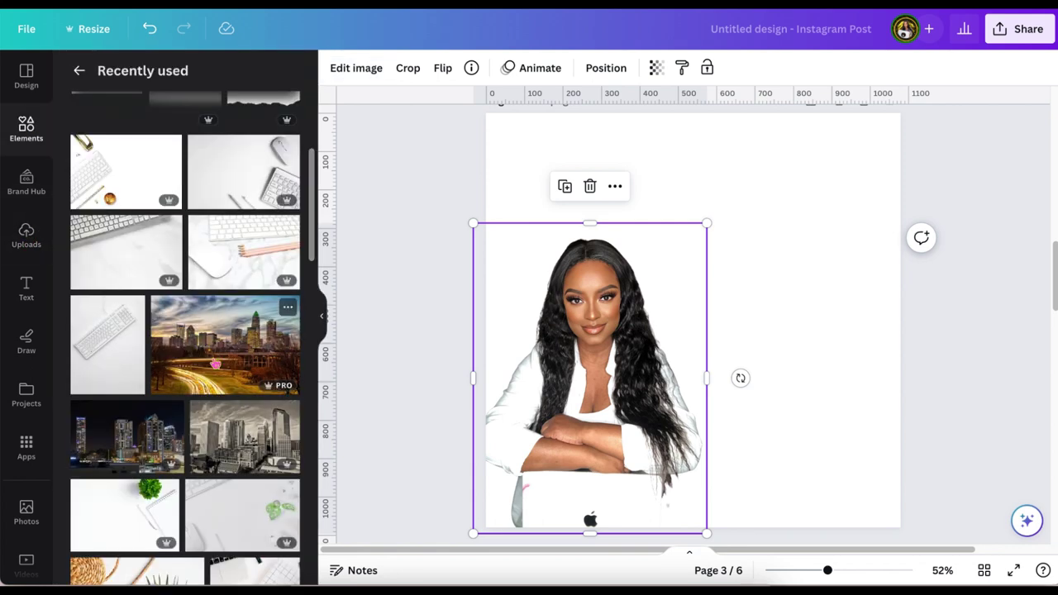
click(224, 346)
drag(727, 348, 634, 213)
scroll(634, 214, up, 1)
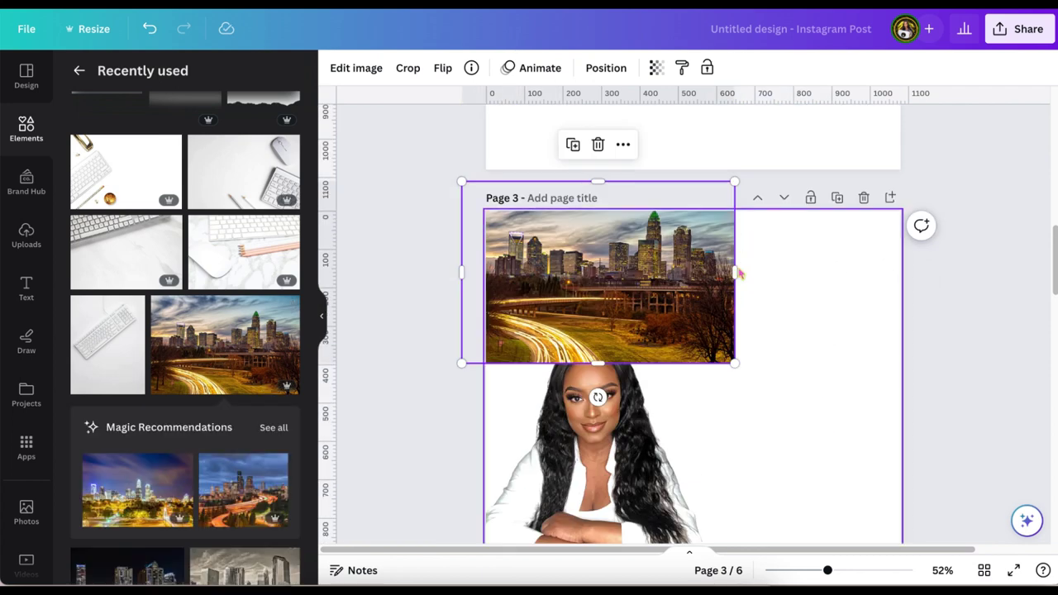
Enlarge the skyline photo across the page's width, align it with the page top and crop its lower part.
drag(736, 272, 904, 289)
drag(719, 256, 711, 312)
drag(678, 237, 677, 213)
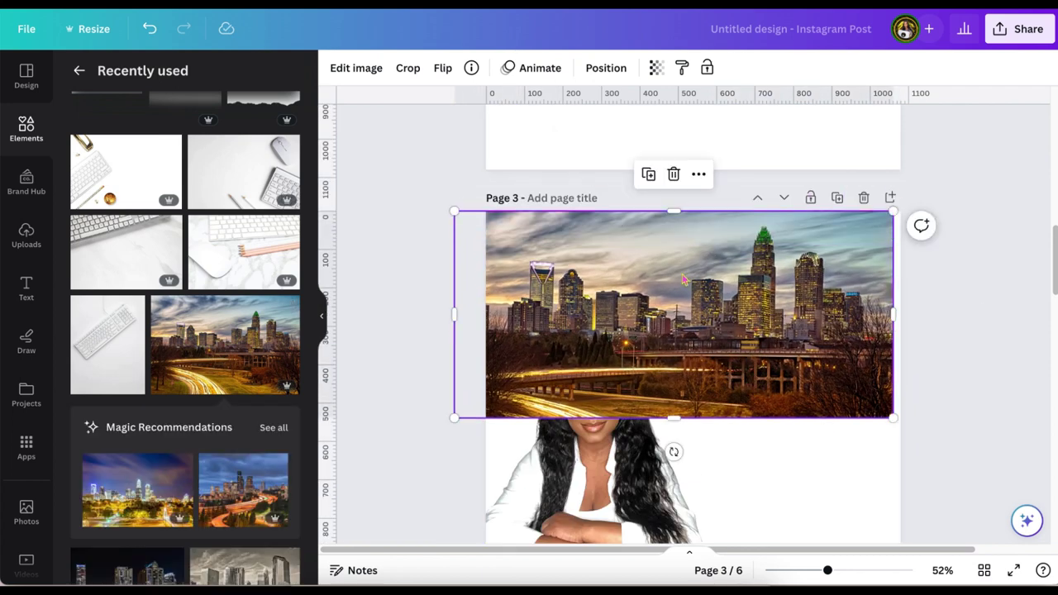
drag(667, 277, 669, 264)
drag(673, 394, 695, 370)
Add the white desk photo with mouse and keyboard to the page's lower-right area and extend it up to the skyline.
click(246, 171)
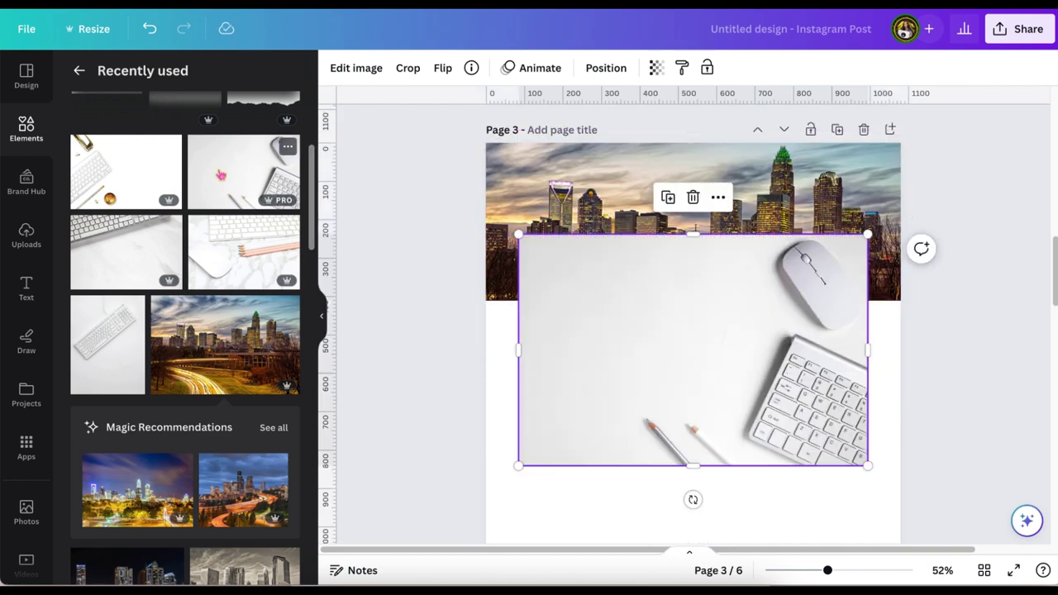
scroll(639, 320, down, 1)
drag(638, 321, 672, 412)
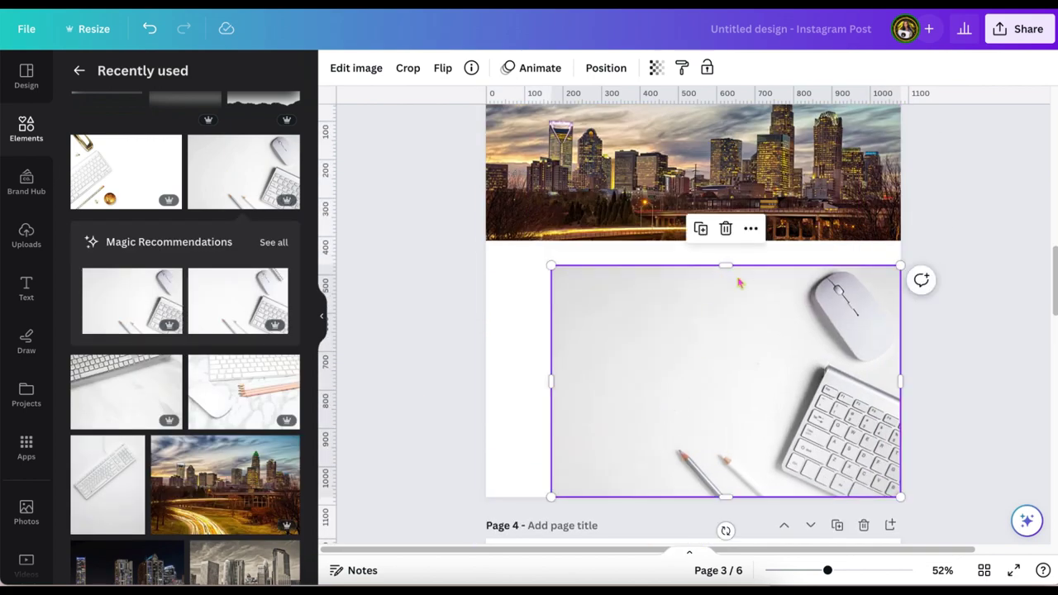
drag(725, 264, 726, 241)
Enlarge and crop the skyline photo to fill the top of the page, and widen the desk photo to the left page edge.
scroll(481, 279, up, 1)
click(493, 264)
scroll(474, 355, up, 1)
drag(472, 363, 428, 380)
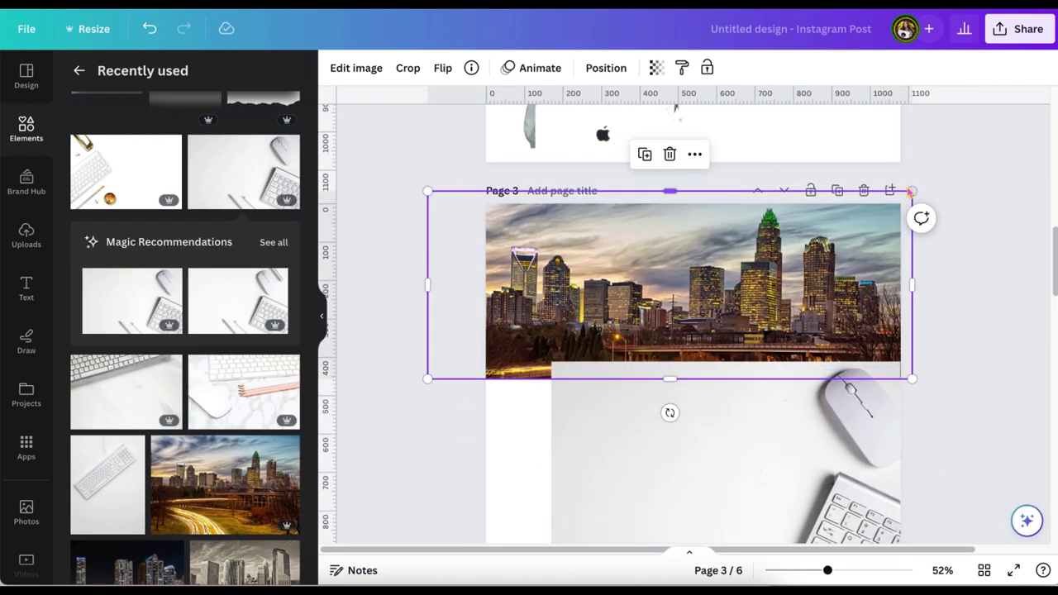
drag(912, 192, 953, 175)
drag(884, 285, 889, 303)
drag(698, 395, 698, 362)
scroll(698, 363, down, 1)
click(661, 401)
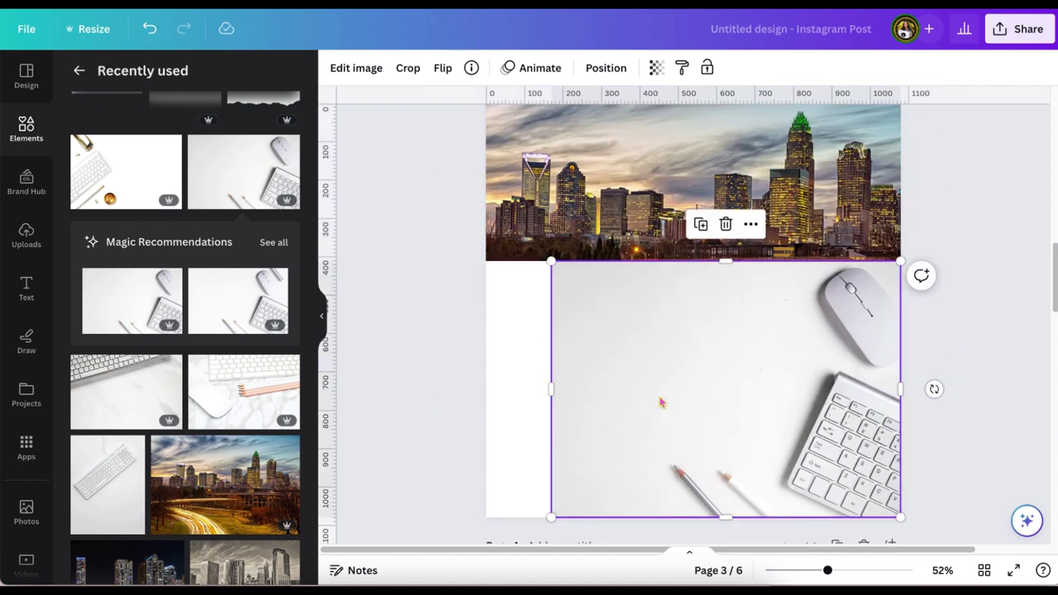
drag(552, 388, 481, 386)
Fade the city skyline photo by strongly lowering its transparency value.
scroll(558, 383, up, 1)
click(591, 269)
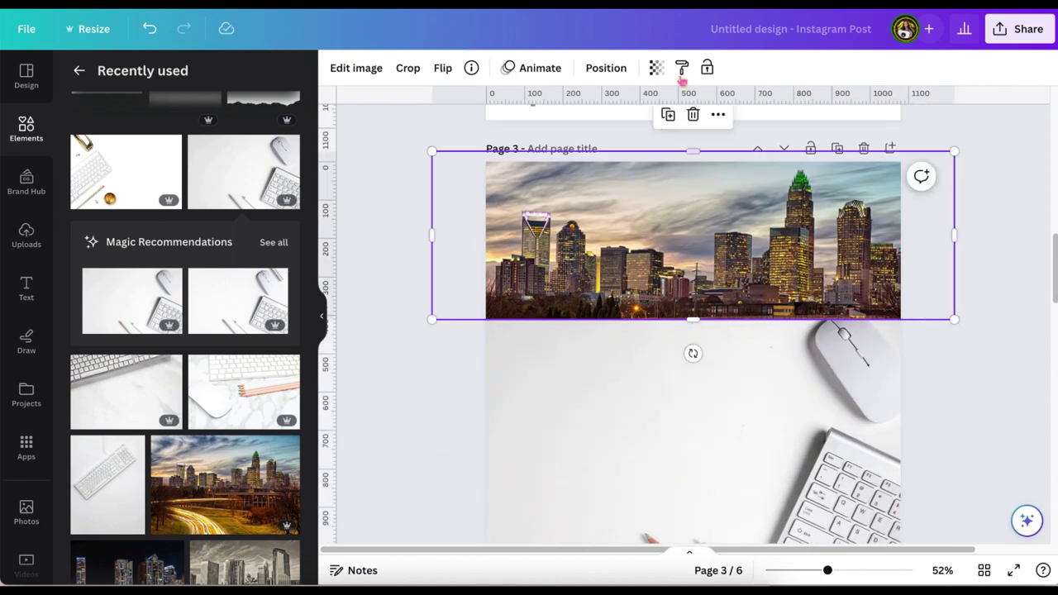
click(657, 68)
drag(657, 128, 540, 129)
click(439, 385)
Set the white desk photo's transparency to 17.
scroll(439, 385, down, 1)
click(833, 402)
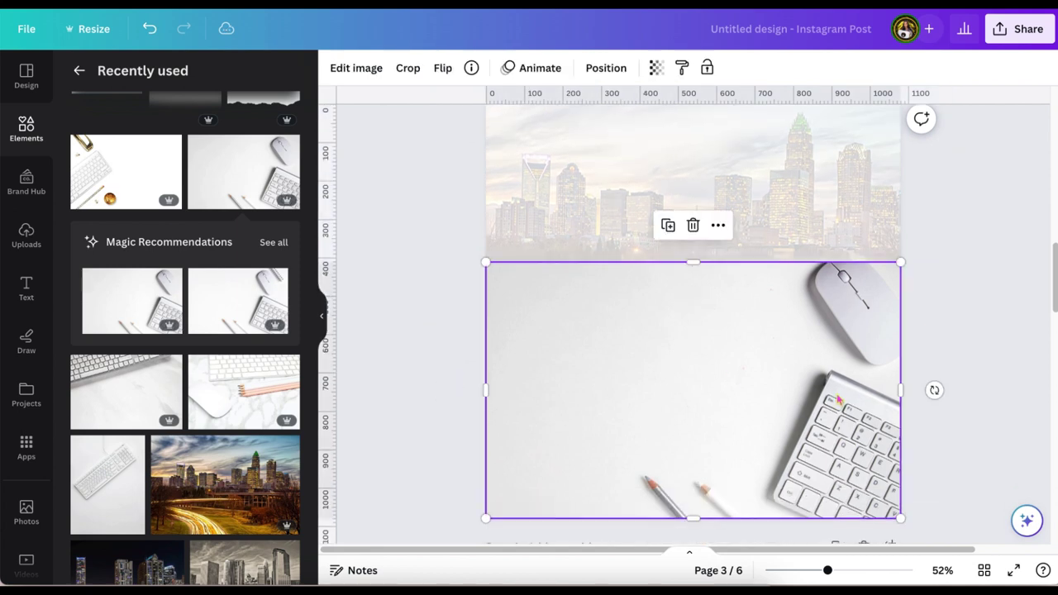
click(657, 68)
drag(654, 129, 578, 130)
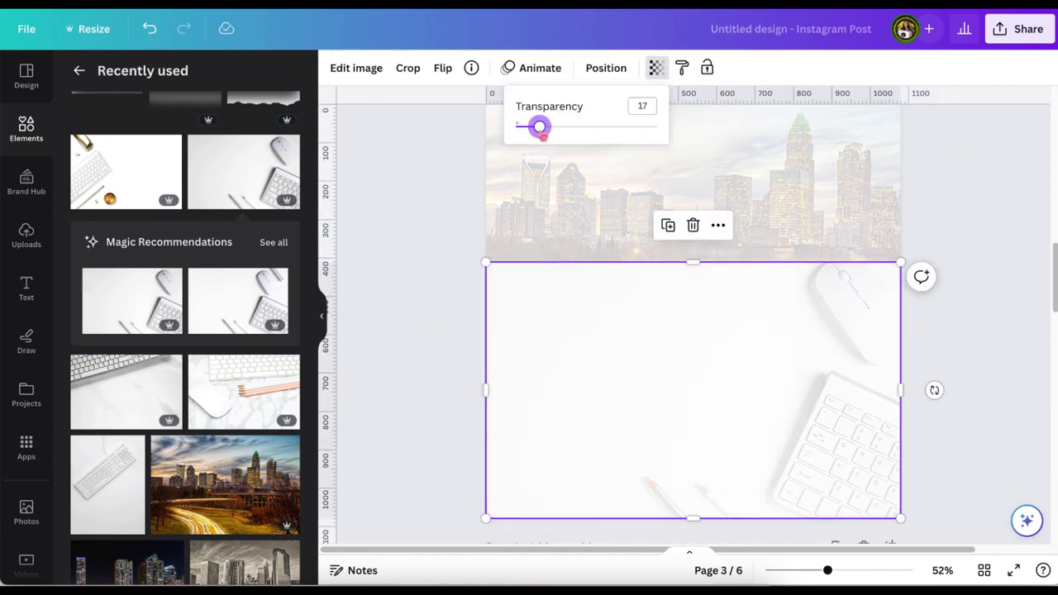
click(428, 291)
Add the white "Paper with torn edges" element to the page and star it in the library.
scroll(248, 383, up, 5)
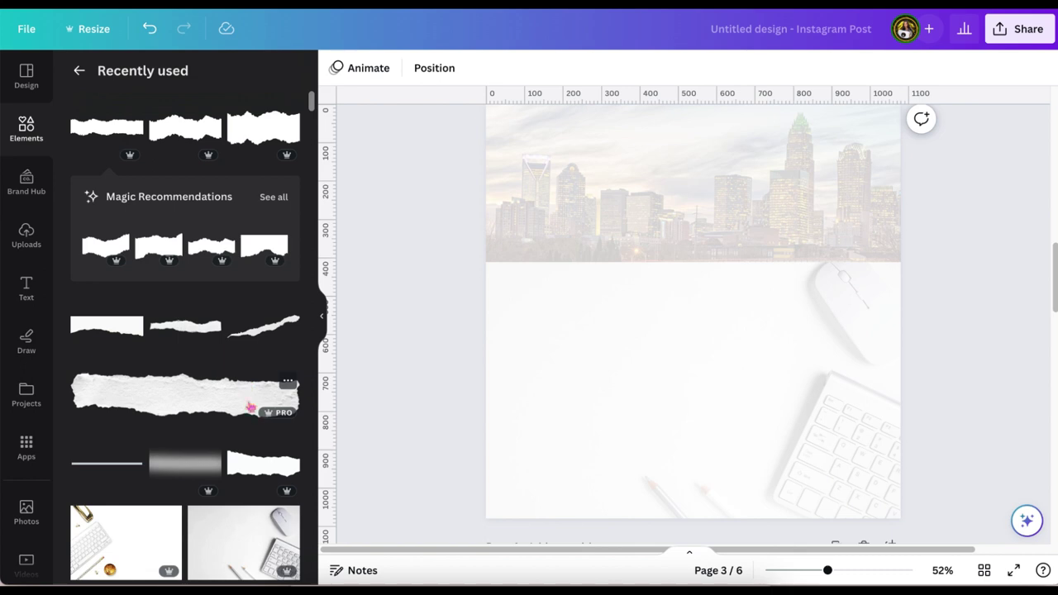
click(274, 469)
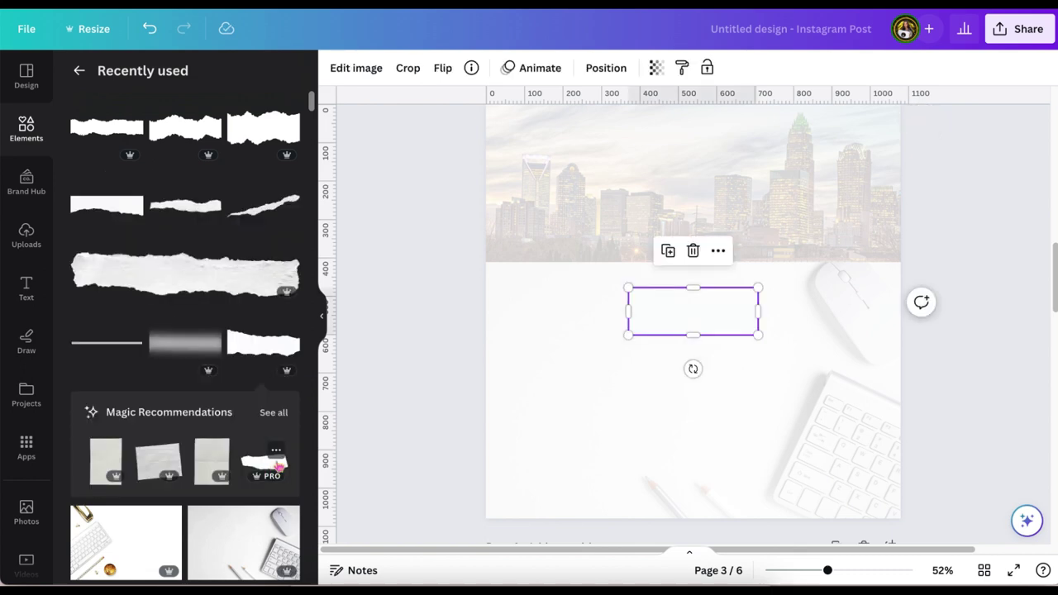
click(288, 322)
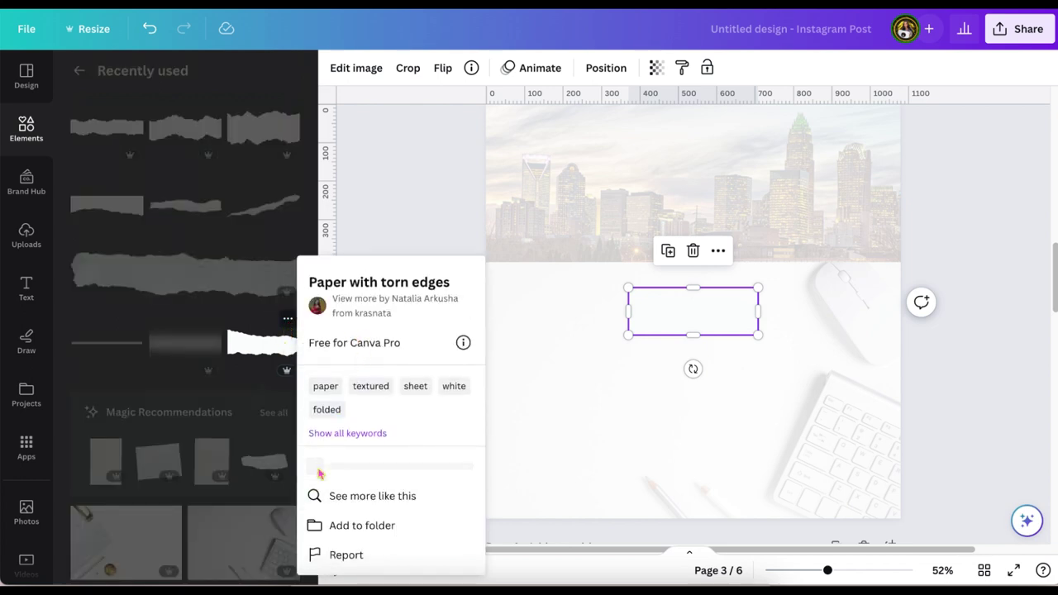
click(407, 238)
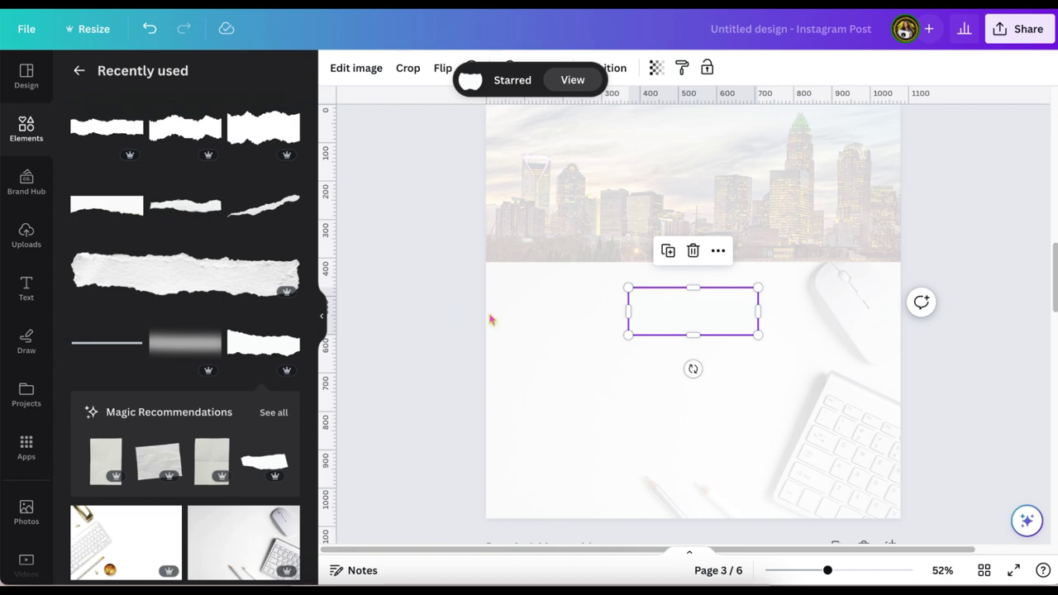
Move the torn paper over the seam between skyline and desk photos, stretch it to full page width and make it taller.
drag(689, 329, 540, 264)
drag(614, 255, 900, 255)
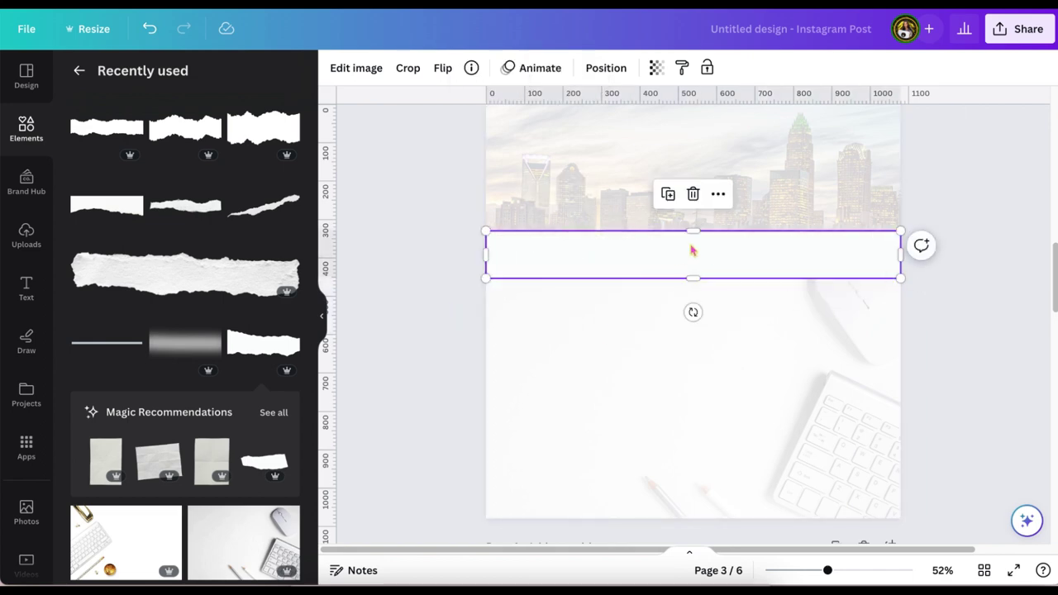
drag(693, 232, 696, 172)
mouse_move(761, 224)
mouse_down()
mouse_move(760, 281)
mouse_move(761, 241)
mouse_up()
Duplicate the torn-paper strip and flip the copy vertically.
click(671, 151)
click(444, 69)
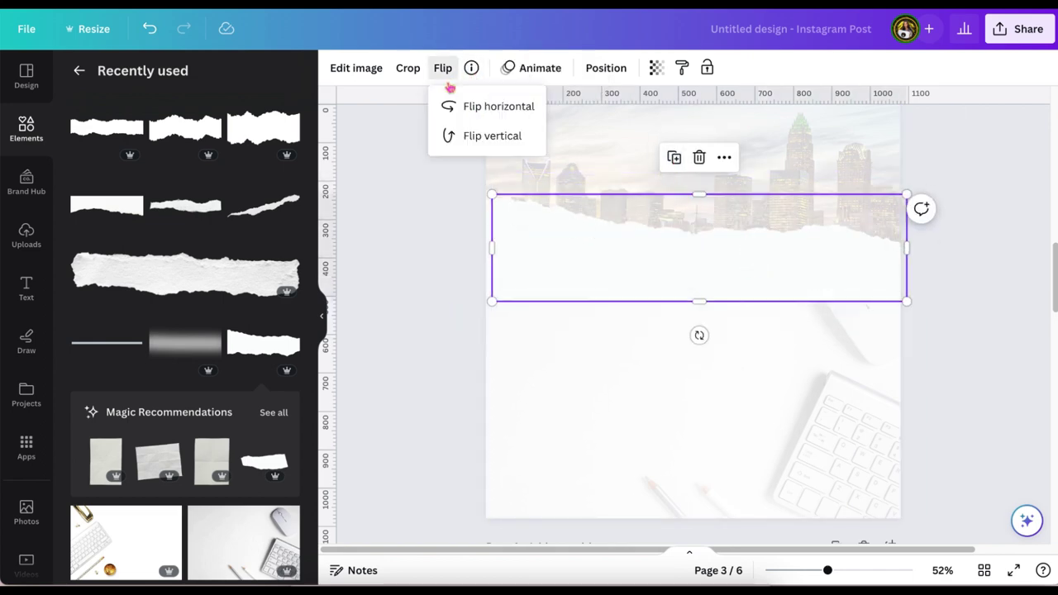
click(491, 135)
Align the torn-paper strips to the page width, placing the flipped copy directly beneath the original and reducing its height.
drag(690, 247, 687, 278)
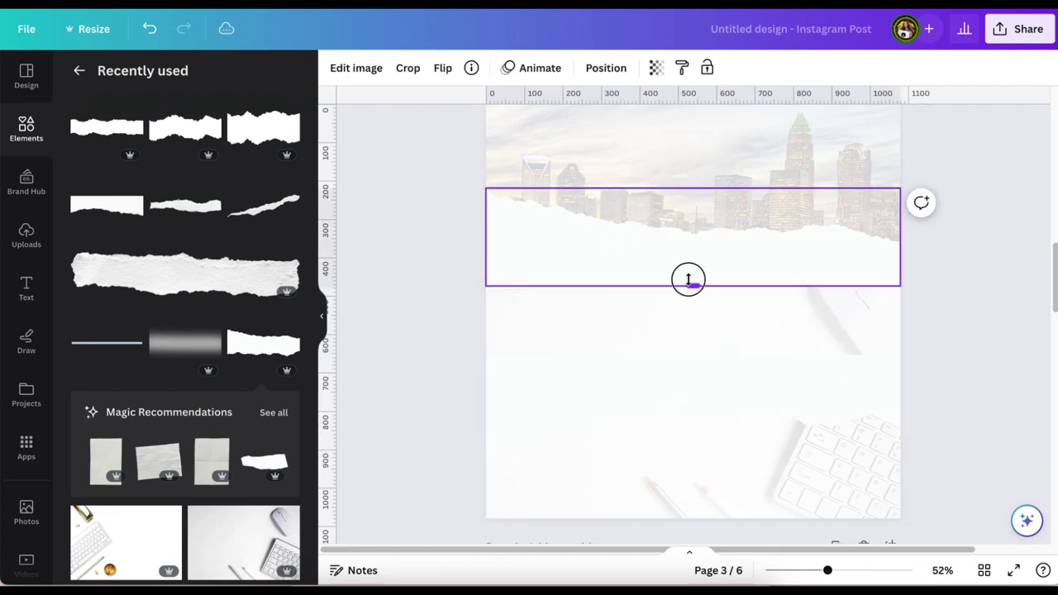
drag(828, 570, 844, 570)
drag(689, 226, 682, 315)
drag(671, 359, 670, 274)
Set the page 3 background to the tan document colour.
click(412, 473)
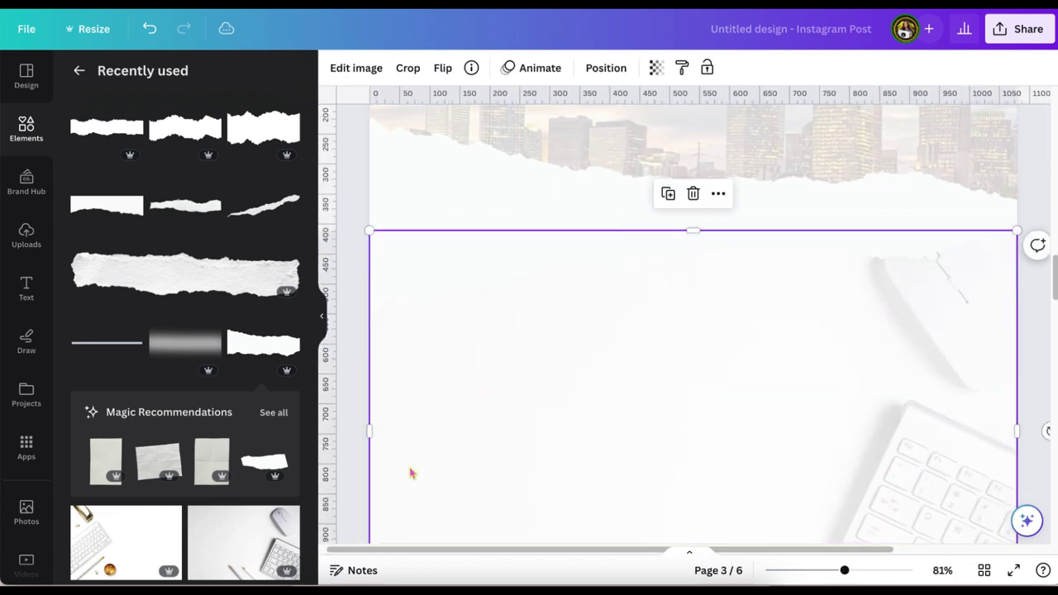
click(353, 446)
click(335, 68)
click(123, 158)
scroll(633, 414, up, 1)
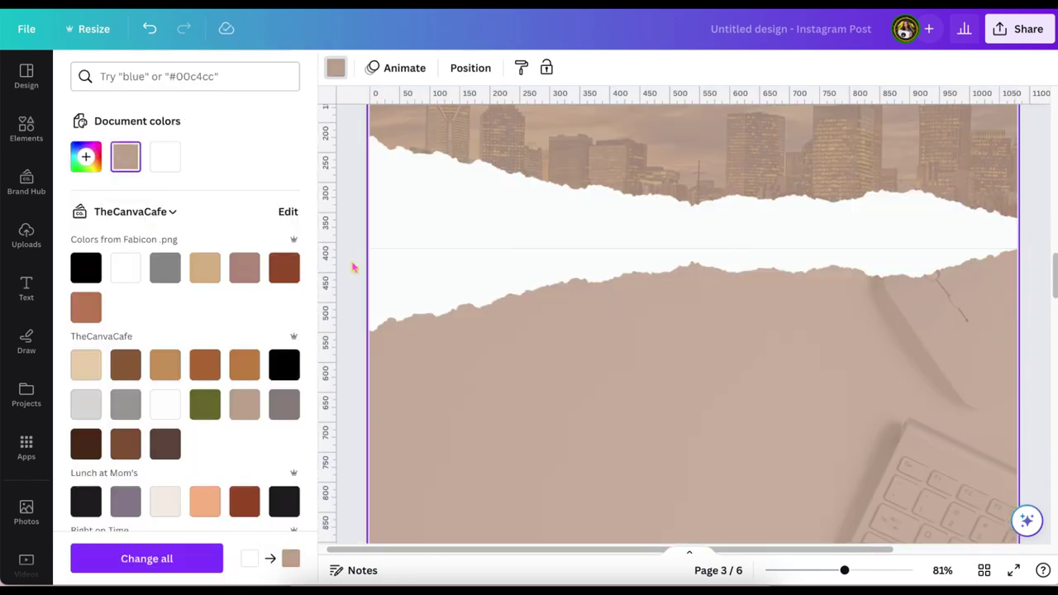
Nudge the flipped torn-paper copy upward to close the gap between the two strips.
click(416, 276)
drag(415, 266, 415, 265)
click(353, 285)
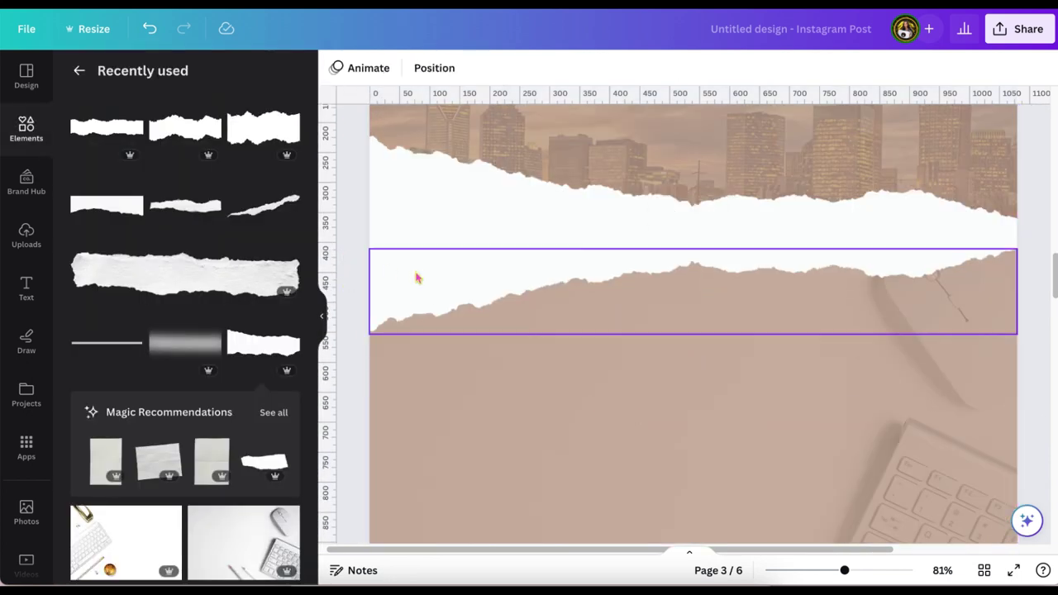
click(418, 277)
key(Up)
click(352, 297)
Check the torn-paper seam up close and duplicate page 3.
drag(841, 571, 848, 571)
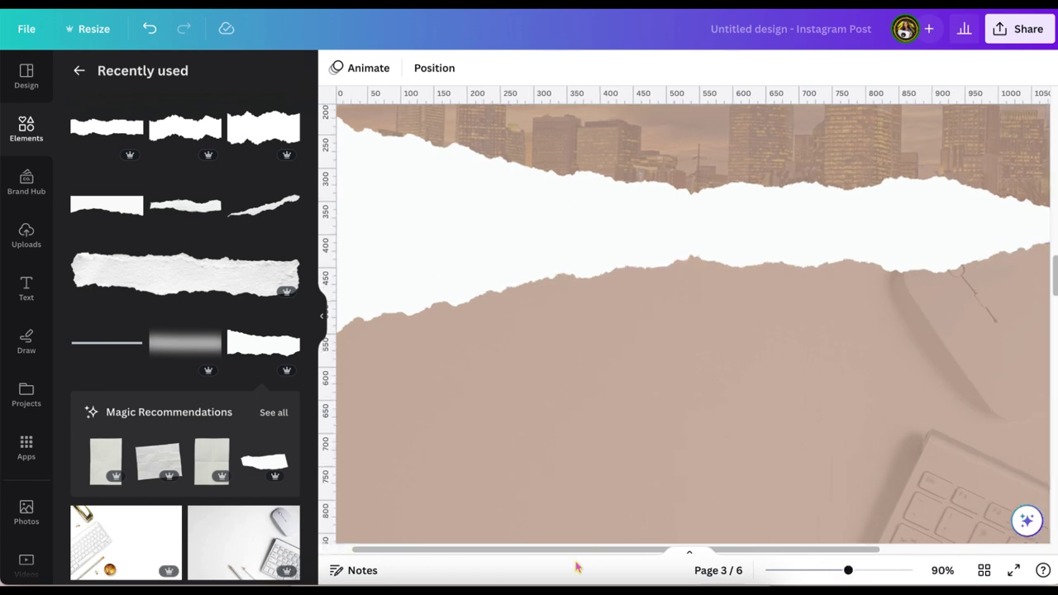
drag(564, 548, 536, 548)
drag(848, 570, 824, 571)
click(819, 124)
Try black, grey, burnt orange, orange-red and pink (#f541a6) as the background colour of page 3.
click(678, 372)
click(336, 67)
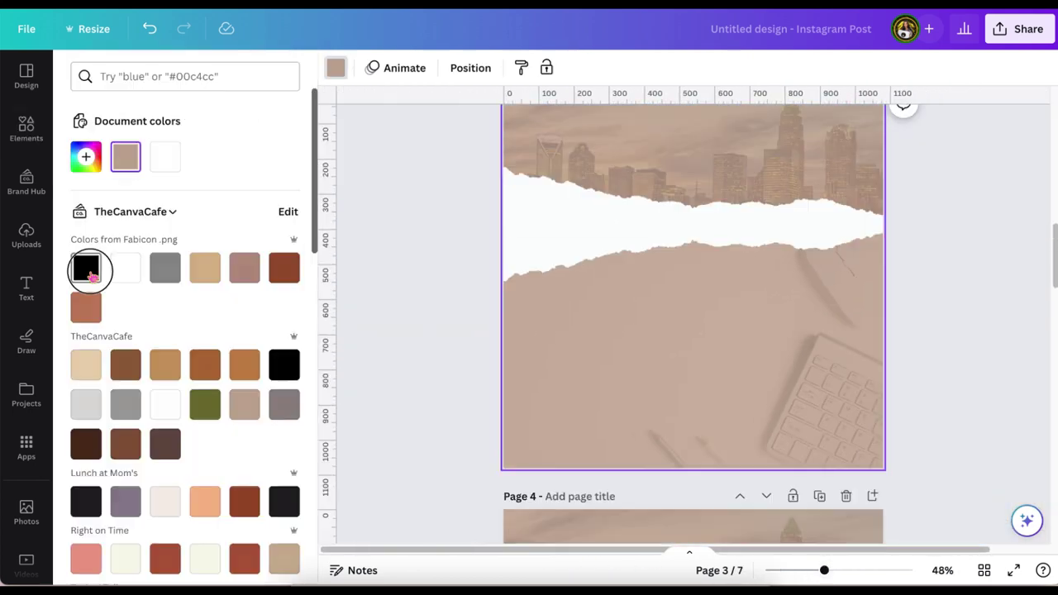
click(89, 273)
click(166, 273)
click(205, 365)
scroll(191, 376, down, 3)
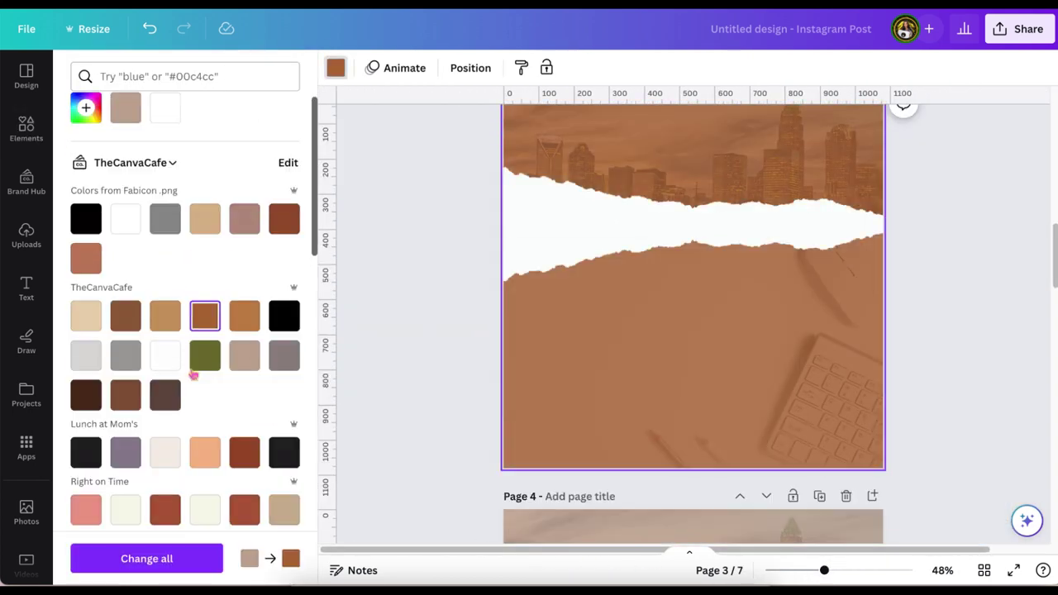
click(203, 414)
click(86, 411)
scroll(190, 331, down, 5)
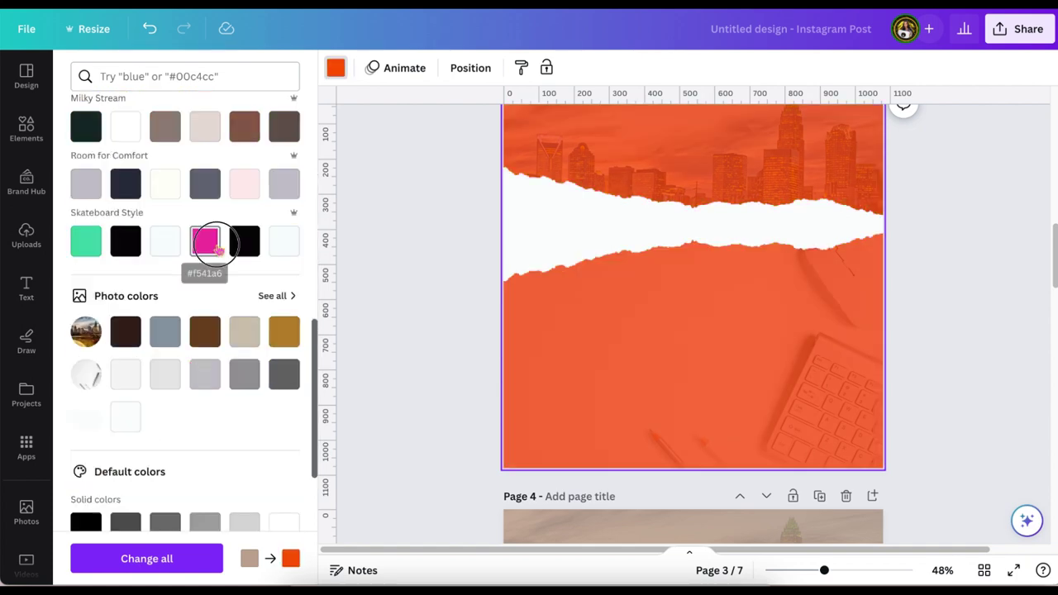
click(207, 239)
scroll(207, 239, up, 8)
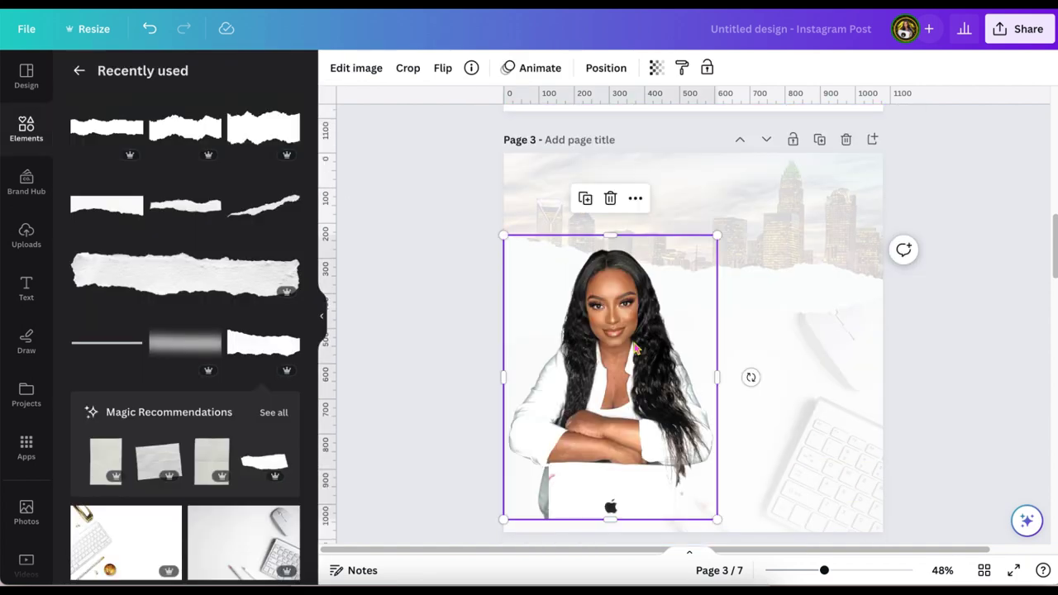
Move the portrait clear of the torn-paper divider and group the two torn-paper strips on page 3.
drag(637, 345, 748, 337)
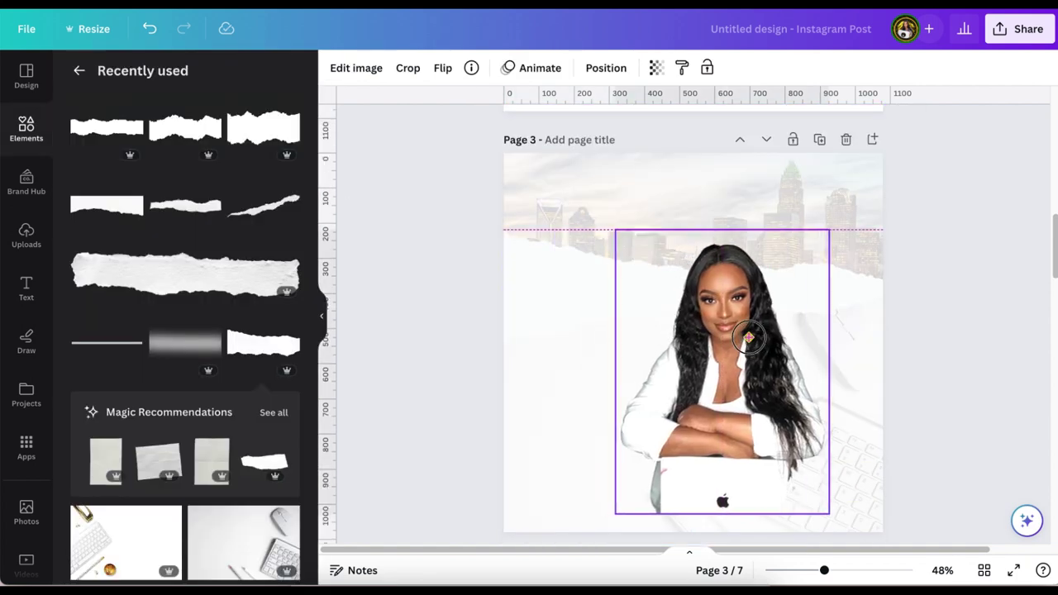
click(514, 282)
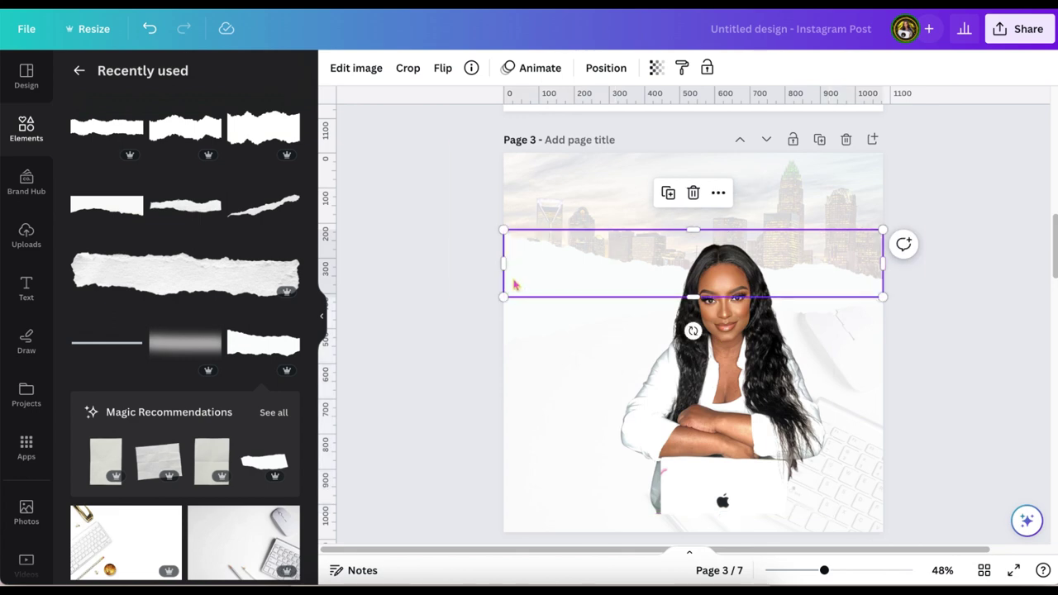
click(515, 324)
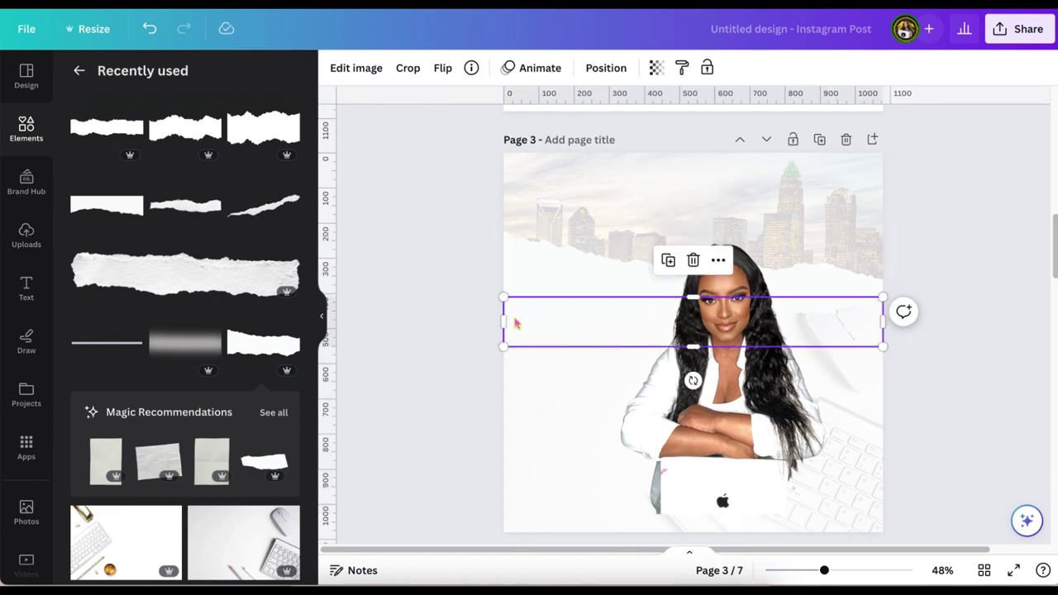
shift+click(513, 270)
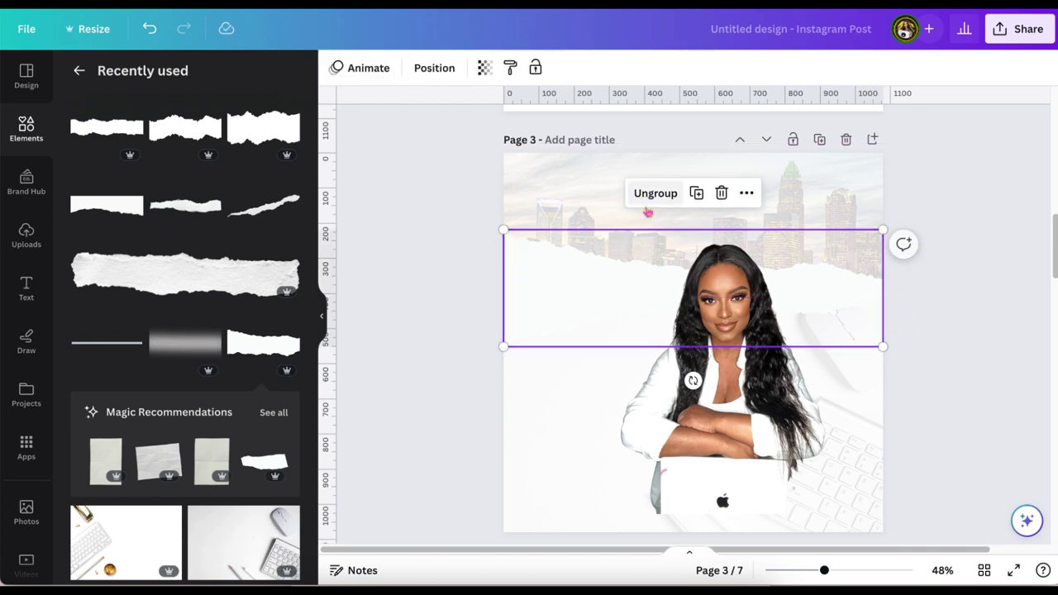
Place the portrait in the page's lower-left corner and add a soft shadow around the cutout with the Shadows effect.
click(753, 432)
drag(751, 426, 617, 442)
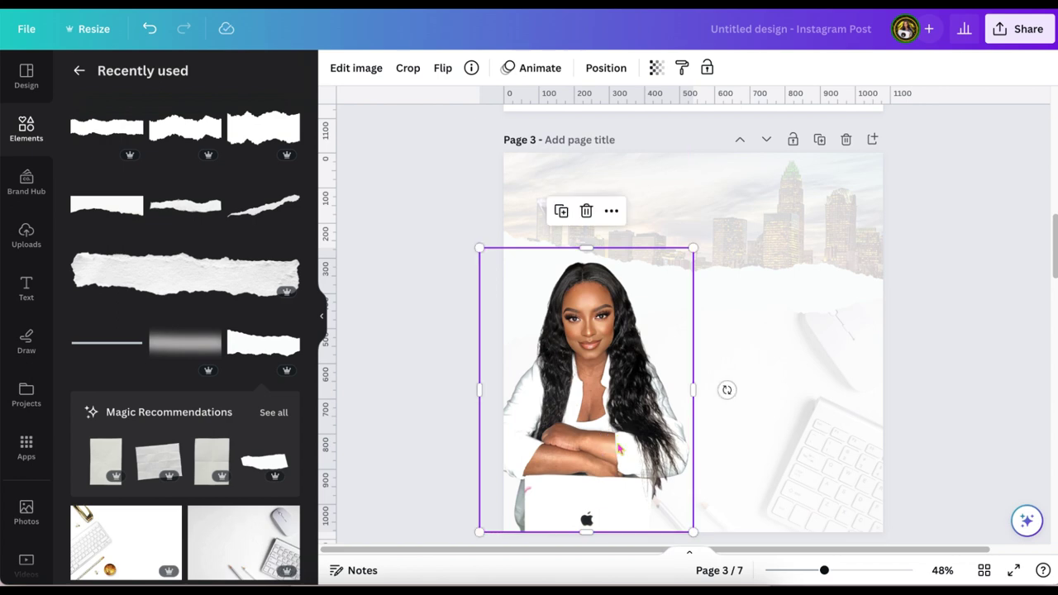
click(356, 68)
click(276, 147)
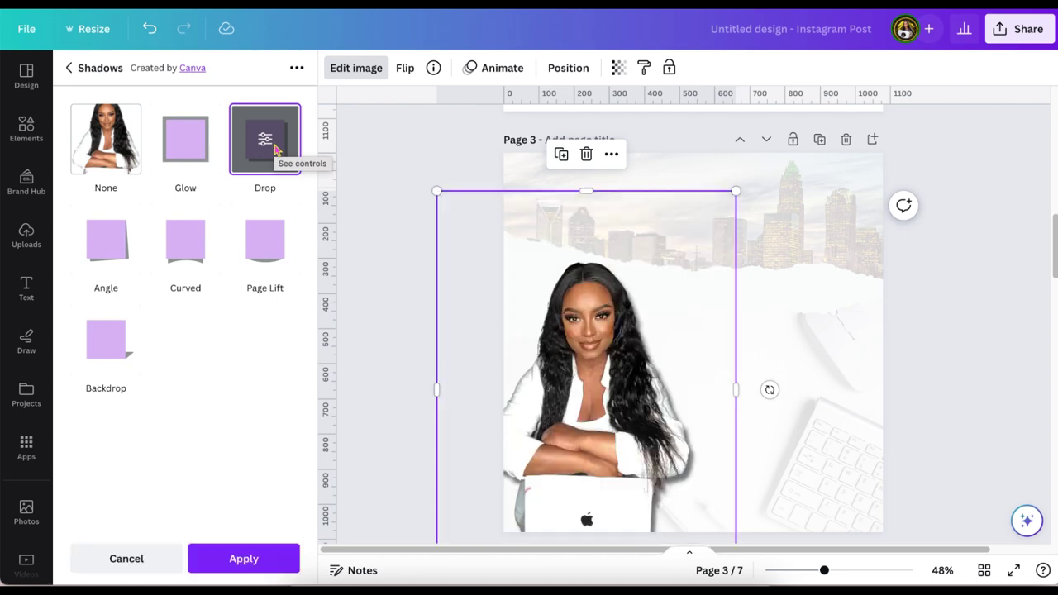
click(265, 142)
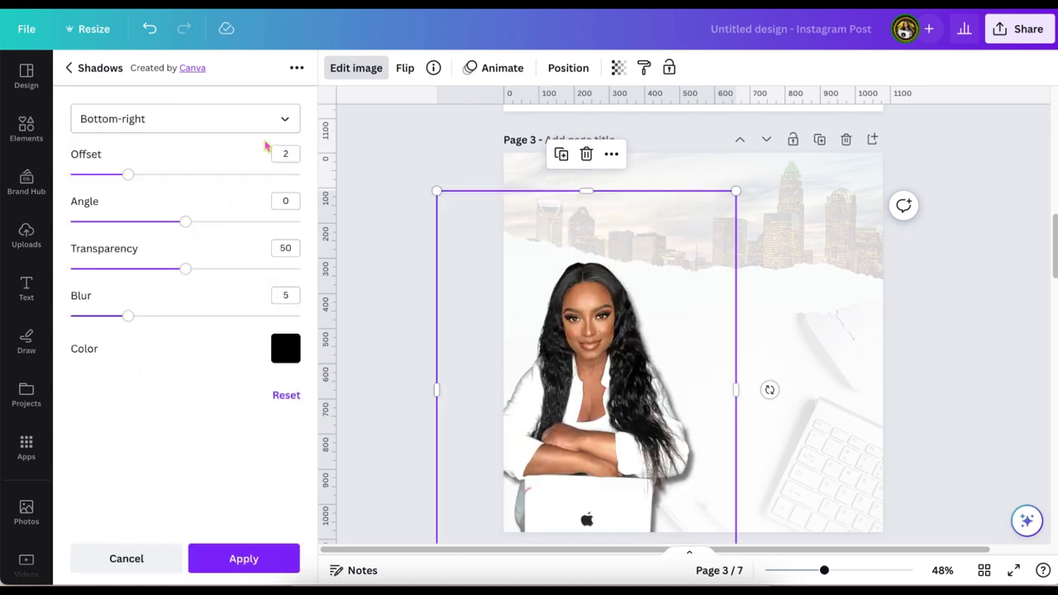
click(259, 122)
click(195, 162)
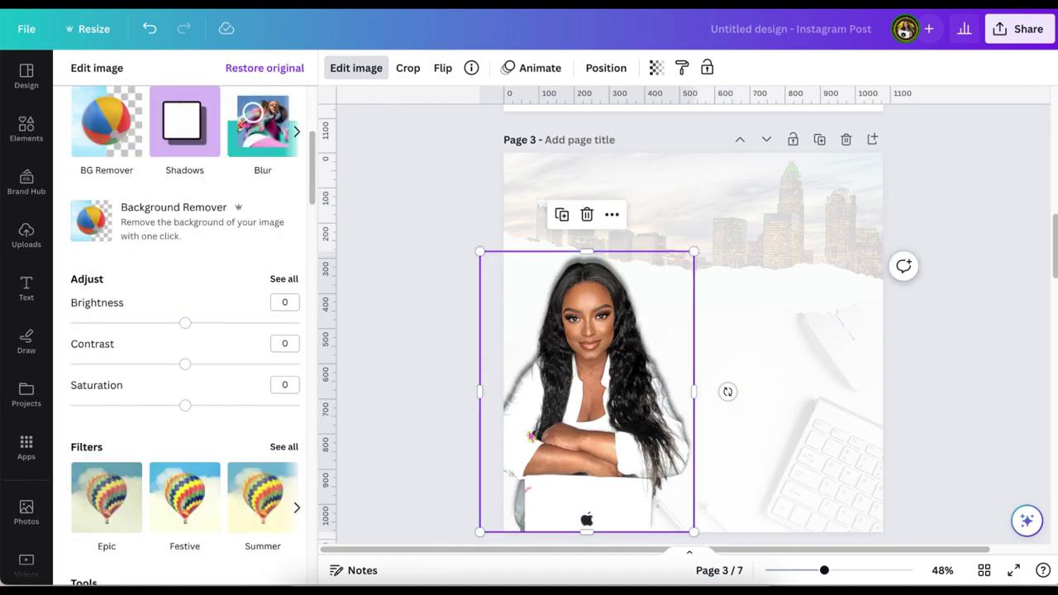
Flip the portrait horizontally and tilt it slightly counterclockwise against the page's left edge.
click(443, 69)
click(454, 108)
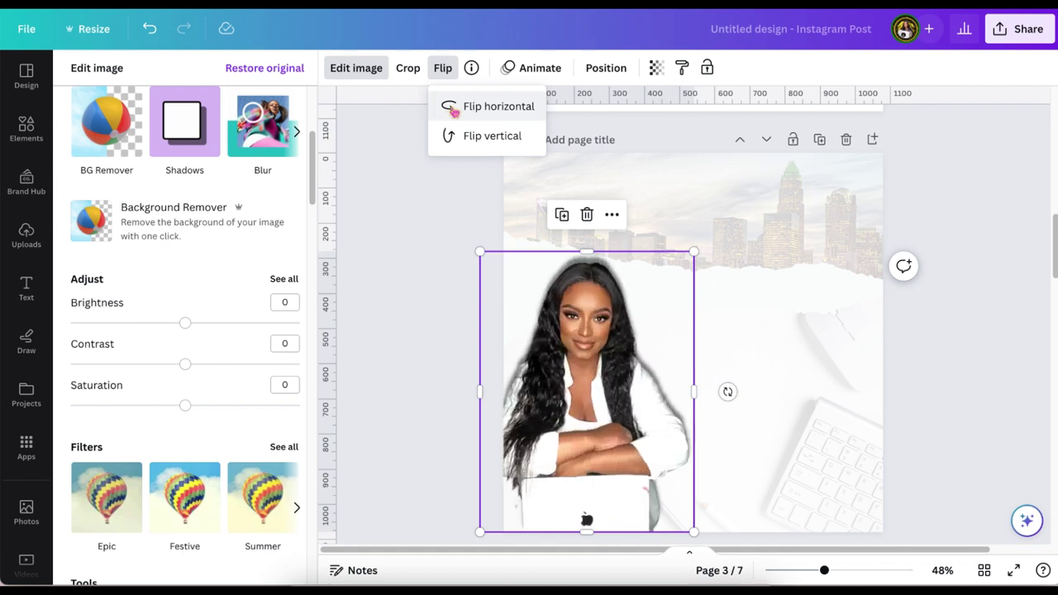
click(454, 108)
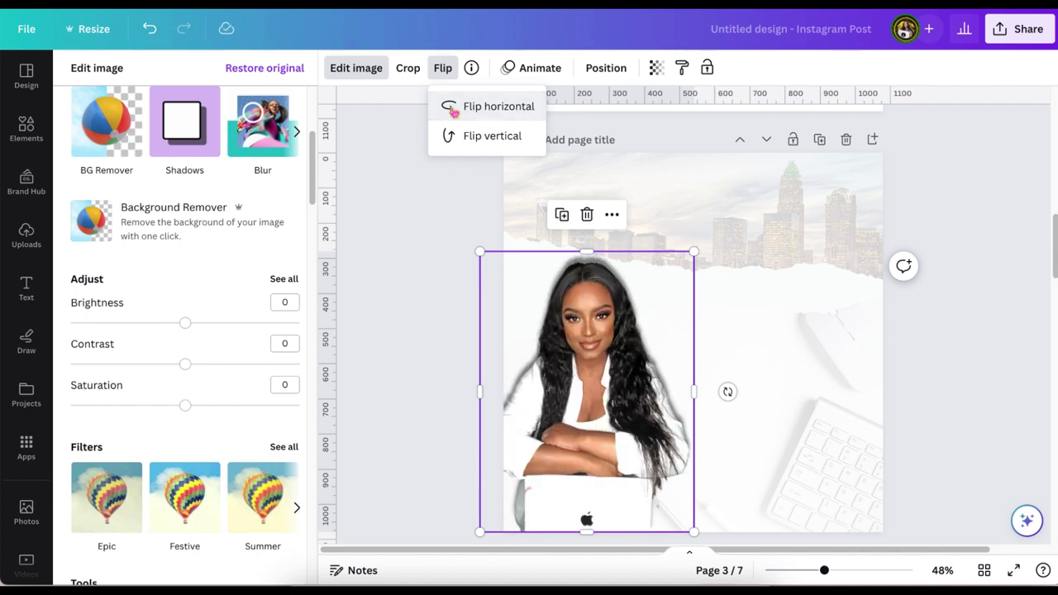
click(454, 108)
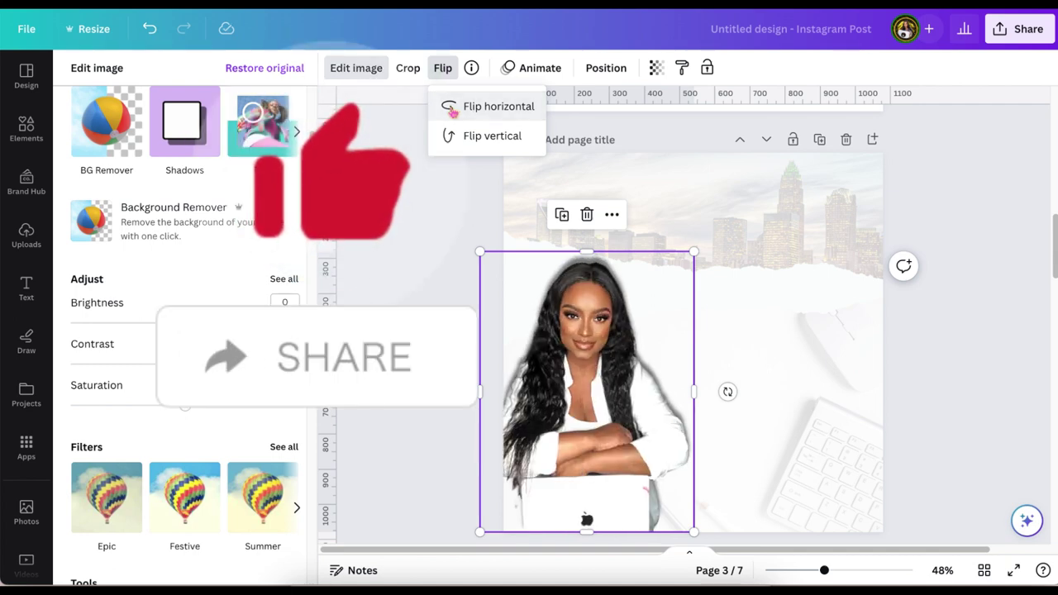
drag(728, 392, 727, 388)
drag(592, 428, 581, 433)
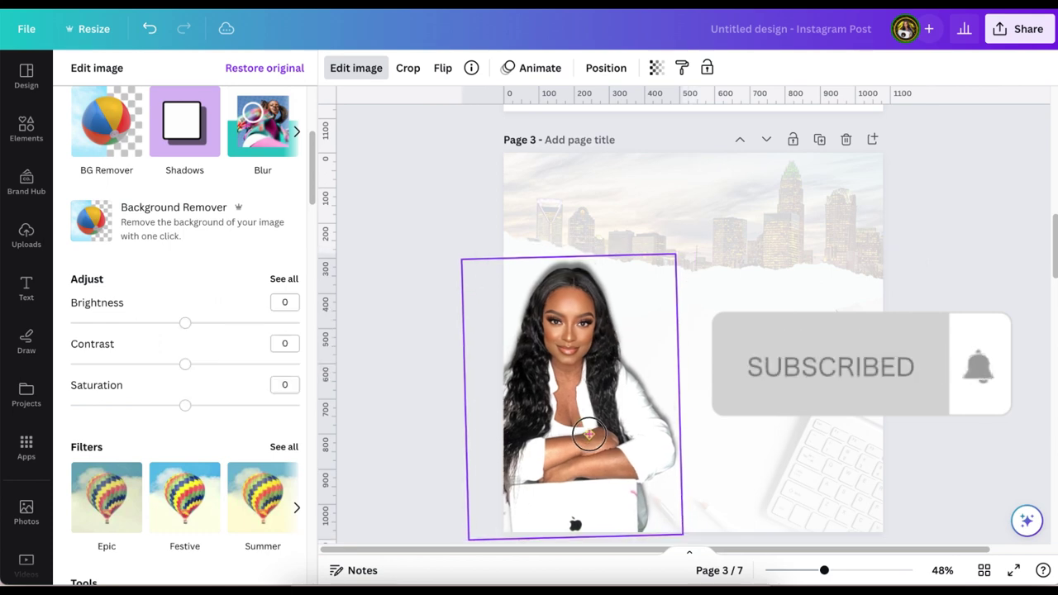
Enlarge the portrait until the head overlaps the skyline, and flip it horizontally again.
click(438, 362)
click(613, 330)
drag(679, 254, 696, 228)
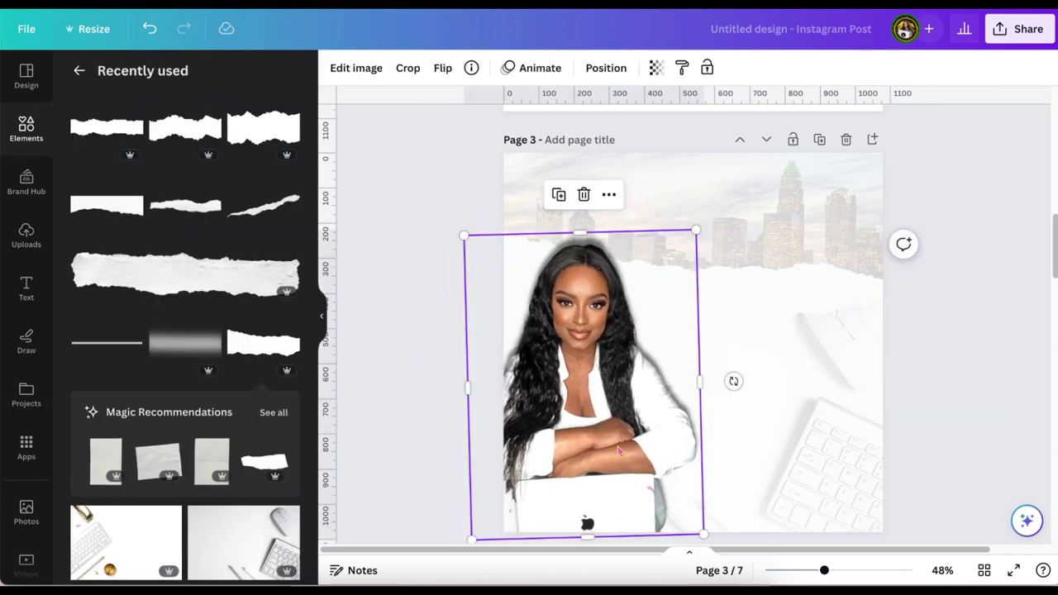
drag(619, 444, 608, 446)
click(428, 412)
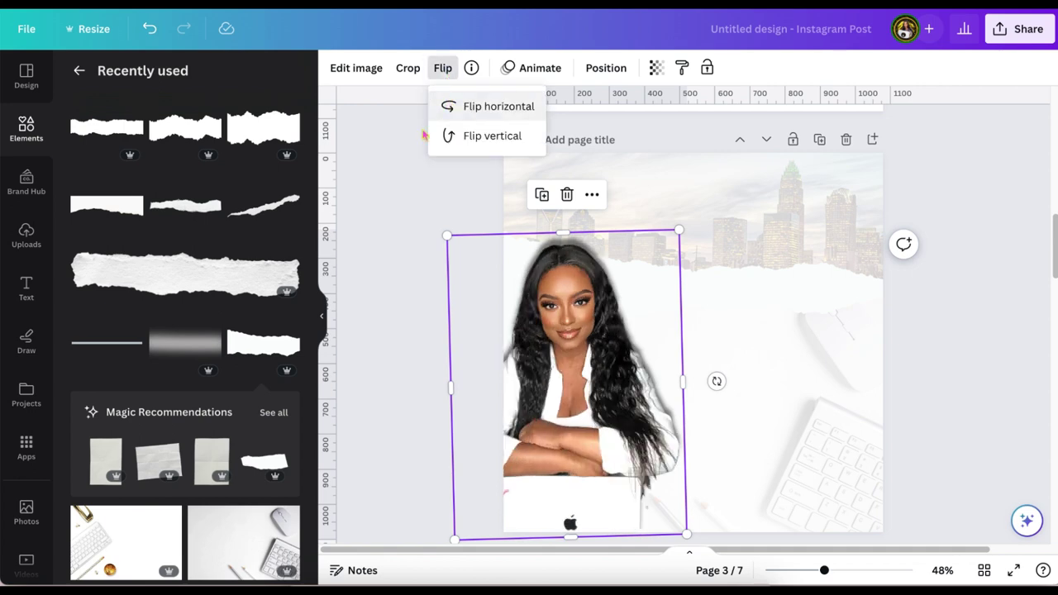
click(433, 248)
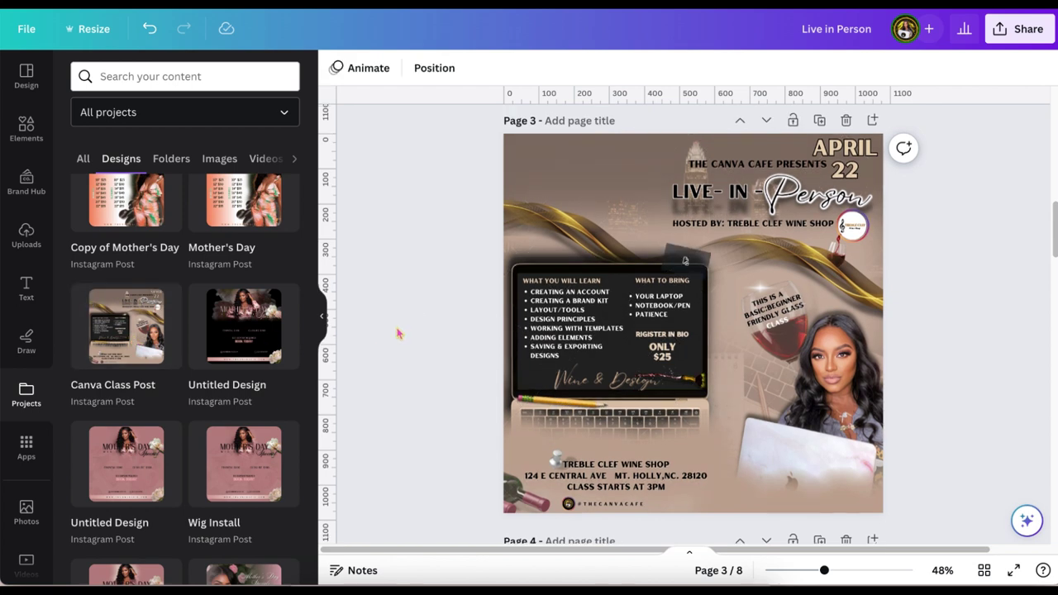
In the Live in Person design, add the text LIVE IN PERSON to blank page 2 at font size 24.
scroll(398, 334, up, 3)
click(695, 336)
scroll(695, 338, up, 5)
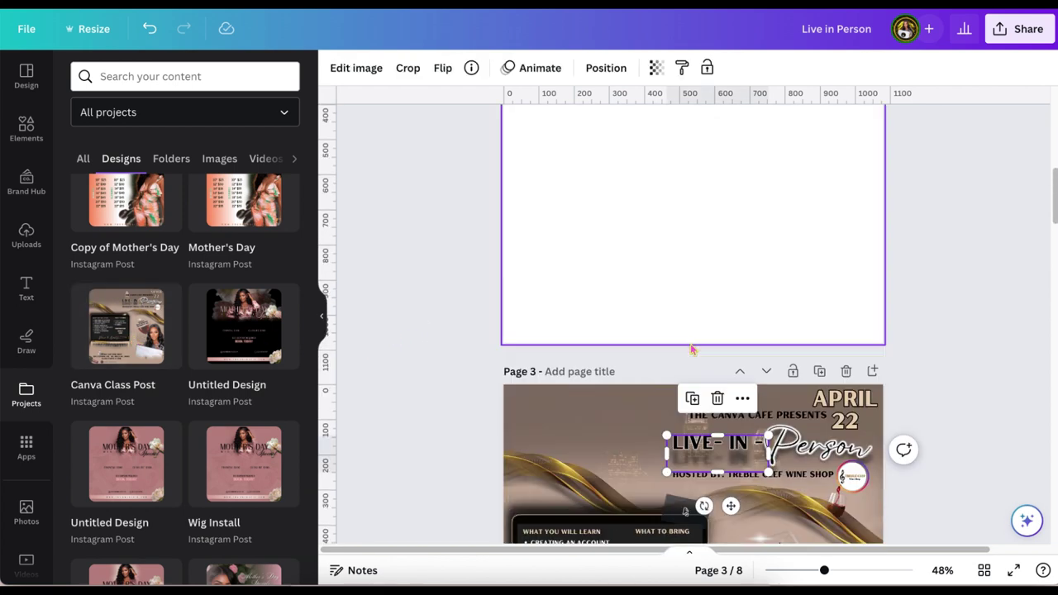
click(708, 250)
click(648, 69)
drag(825, 278, 873, 276)
click(488, 68)
click(501, 284)
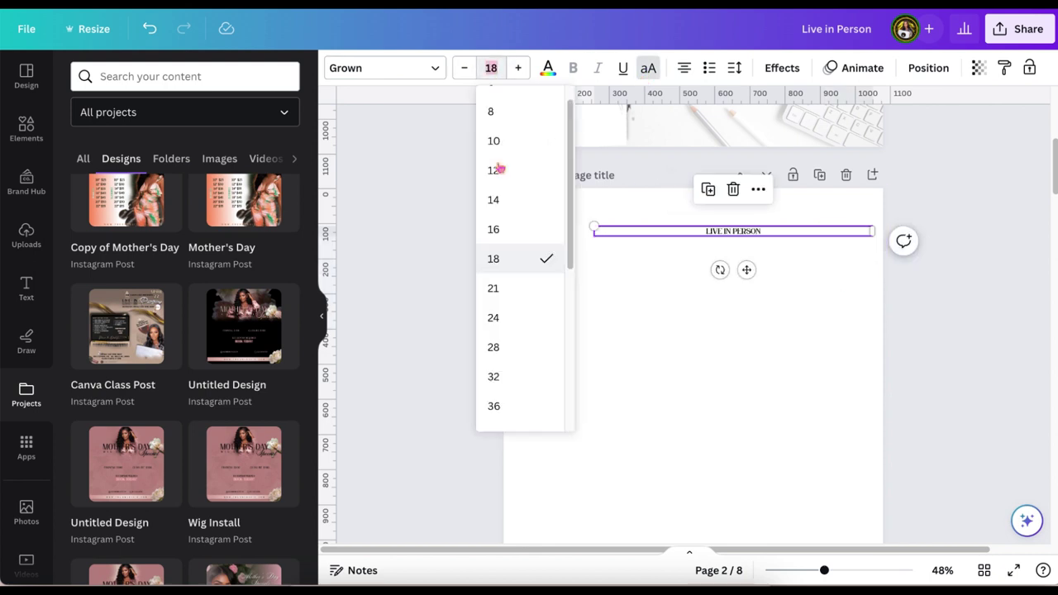
click(491, 315)
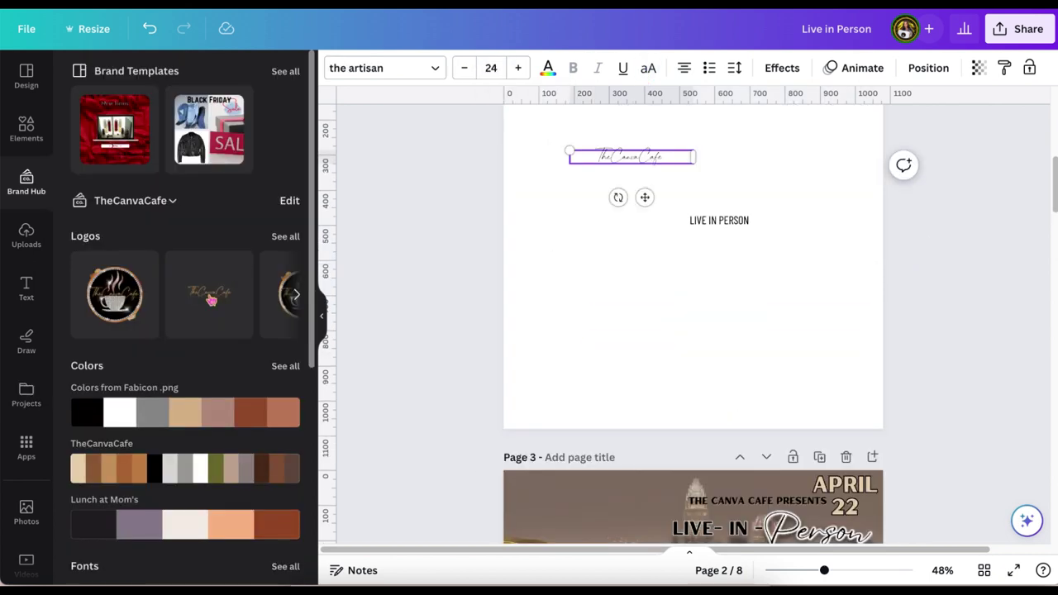
Place TheCanvaCafe script logo near the top of page 2 and change the script text below it to "presents".
click(210, 299)
drag(690, 238, 664, 250)
drag(665, 124, 665, 199)
drag(666, 377, 654, 115)
scroll(636, 165, up, 2)
click(613, 314)
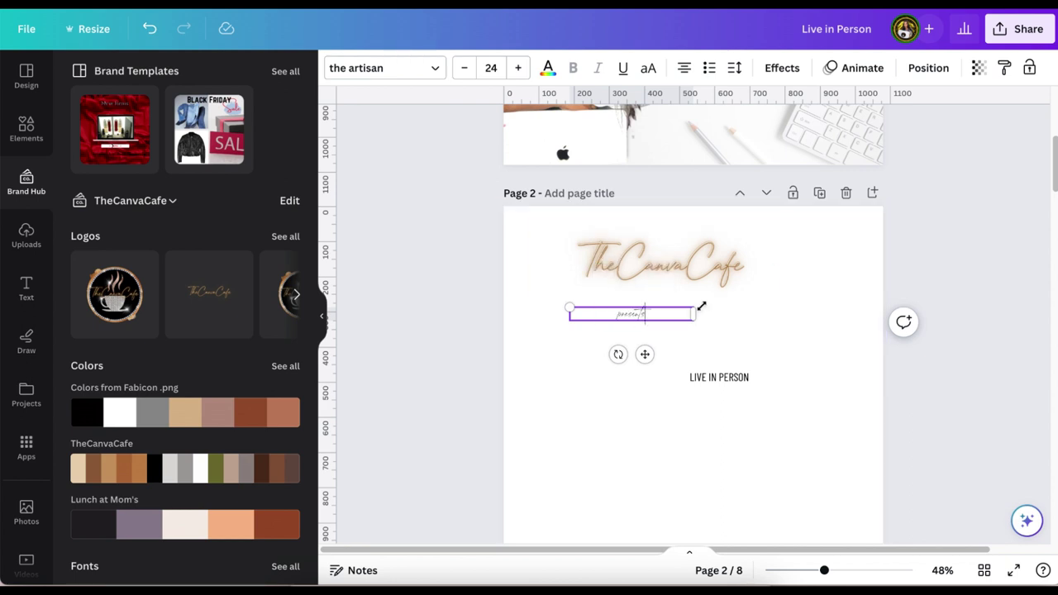
Set "presents" in Barlow Condensed at size 21 with wide letter spacing, tucked directly under the logo.
ctrl+scroll(696, 345, up, 5)
drag(526, 261, 604, 205)
click(435, 70)
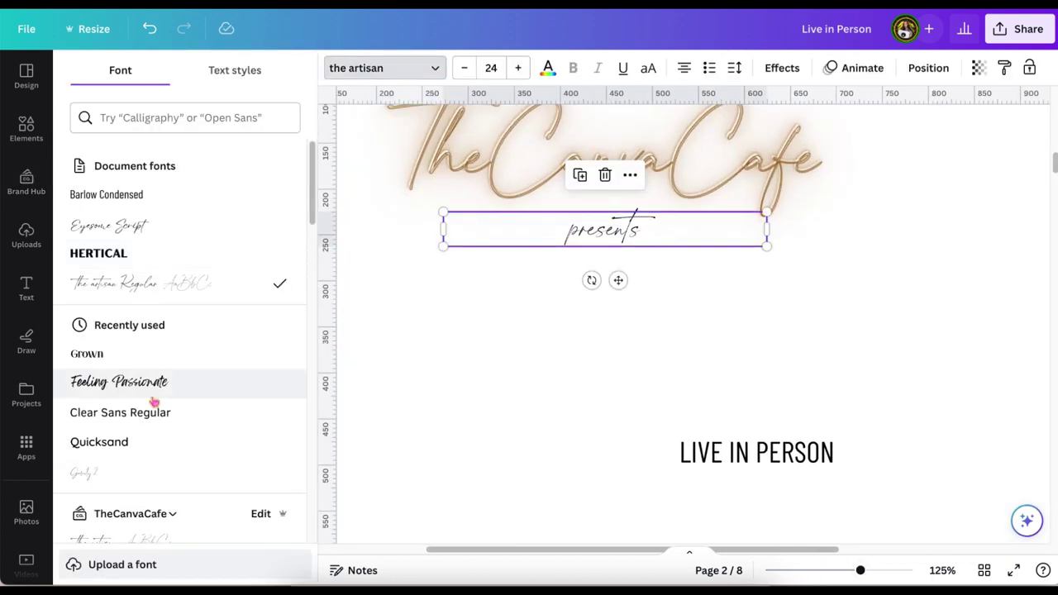
click(106, 194)
click(734, 68)
drag(882, 137, 900, 137)
click(719, 339)
click(608, 232)
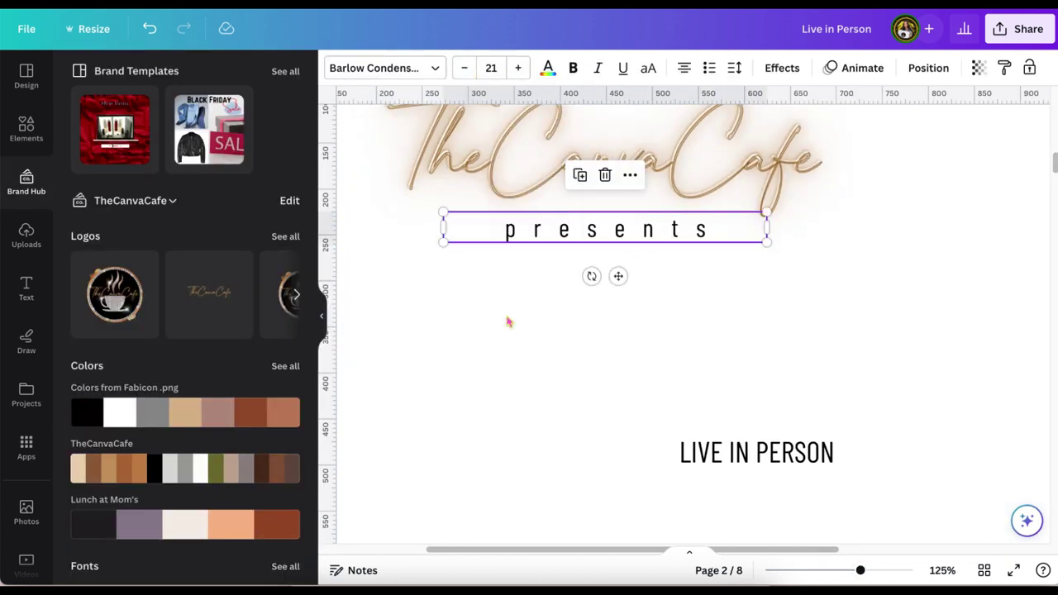
drag(618, 276, 613, 260)
click(537, 371)
Duplicate the LIVE IN PERSON text and change the copy to CANVA CLASS.
scroll(531, 380, down, 3)
scroll(529, 385, up, 2)
click(727, 377)
click(733, 323)
drag(780, 439, 688, 496)
double_click(752, 445)
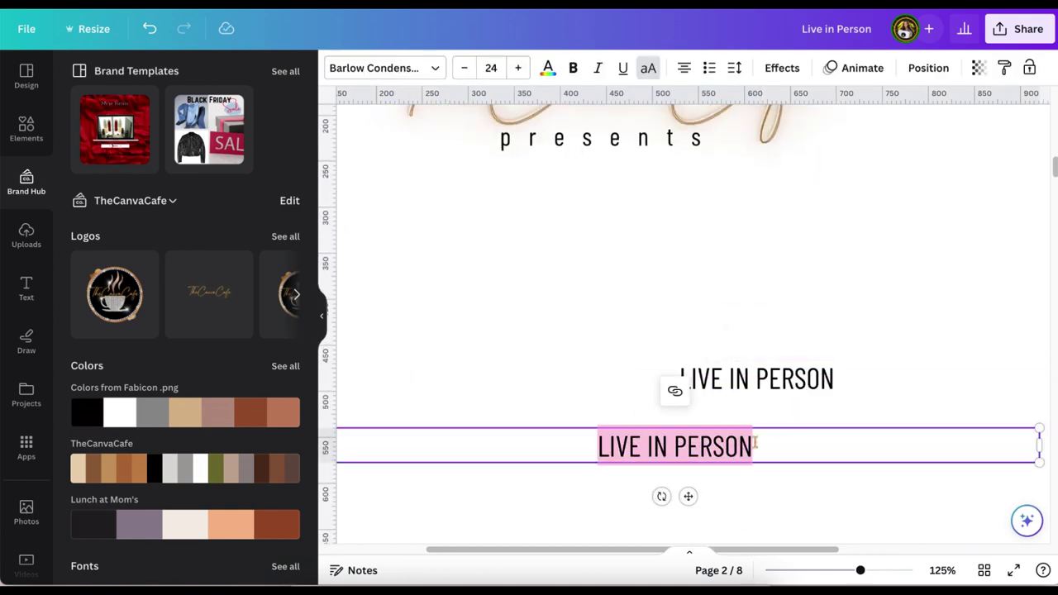
text(CANVA CLASS)
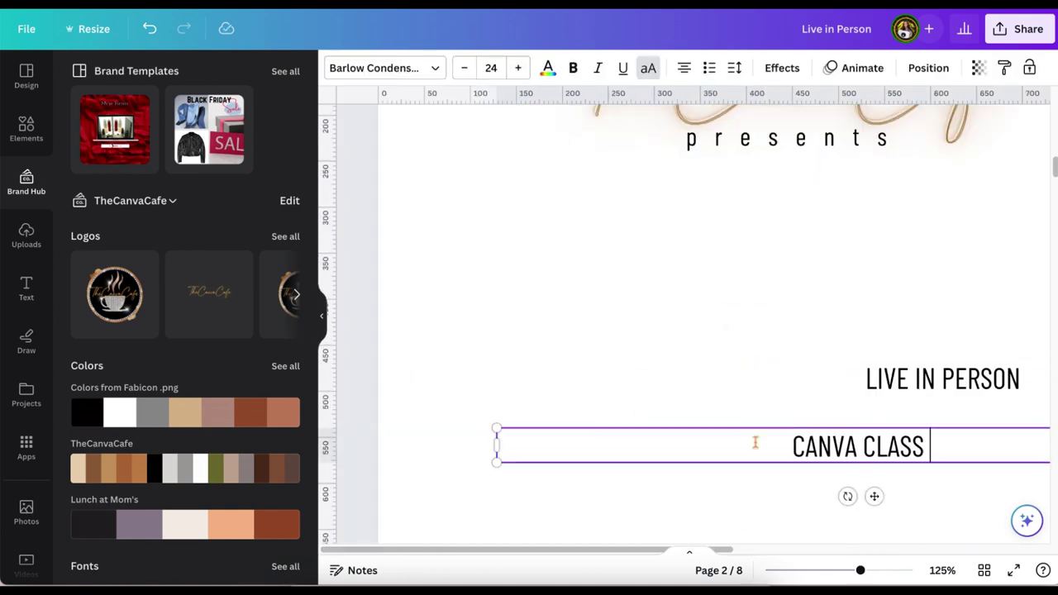
Move CANVA CLASS above LIVE IN PERSON and enlarge it to size 45.6.
drag(874, 496, 844, 356)
drag(943, 378, 797, 373)
click(827, 319)
click(827, 306)
drag(467, 306, 823, 302)
drag(1021, 308, 636, 293)
drag(808, 292, 675, 293)
drag(675, 310, 854, 341)
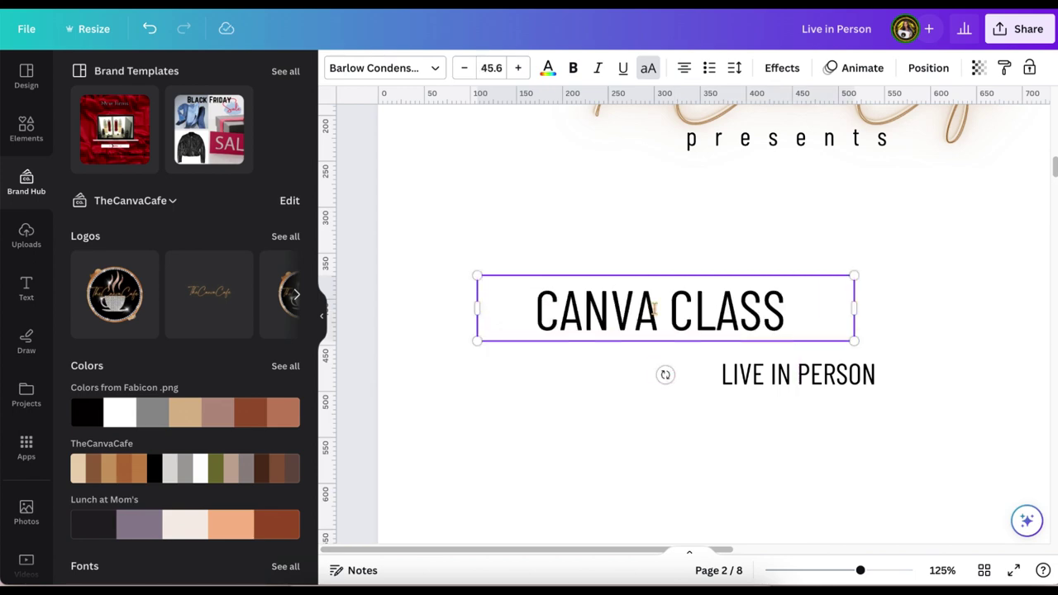
Set CANVA CLASS in the Tropikal font and centre it over LIVE IN PERSON in the right half of page 2.
click(384, 67)
click(91, 412)
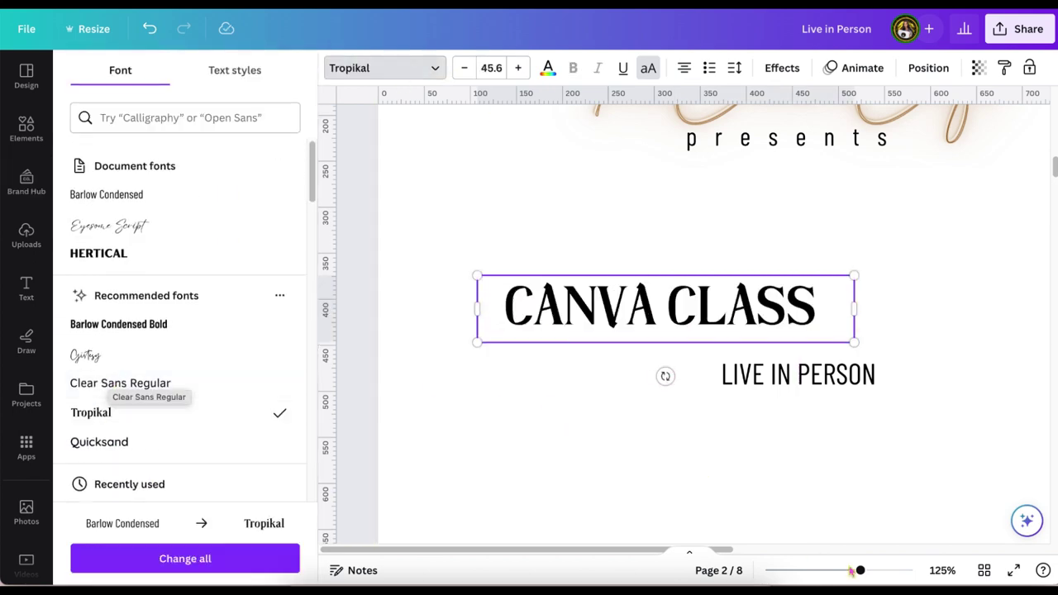
drag(860, 571, 824, 570)
drag(611, 324, 770, 321)
click(664, 359)
drag(804, 358, 649, 359)
drag(601, 399, 787, 383)
click(961, 308)
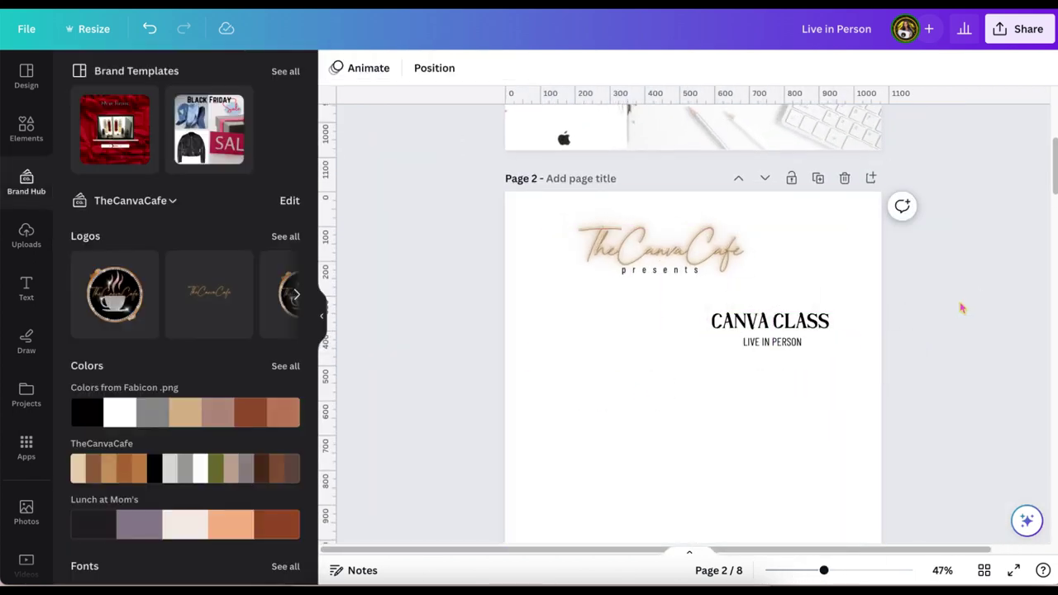
Copy the WHAT YOU WILL LEARN and WHAT TO BRING headings and lists from page 3 to below LIVE IN PERSON on page 2.
scroll(961, 307, down, 5)
drag(824, 570, 847, 571)
click(438, 303)
shift+click(459, 339)
shift+click(624, 301)
shift+click(617, 335)
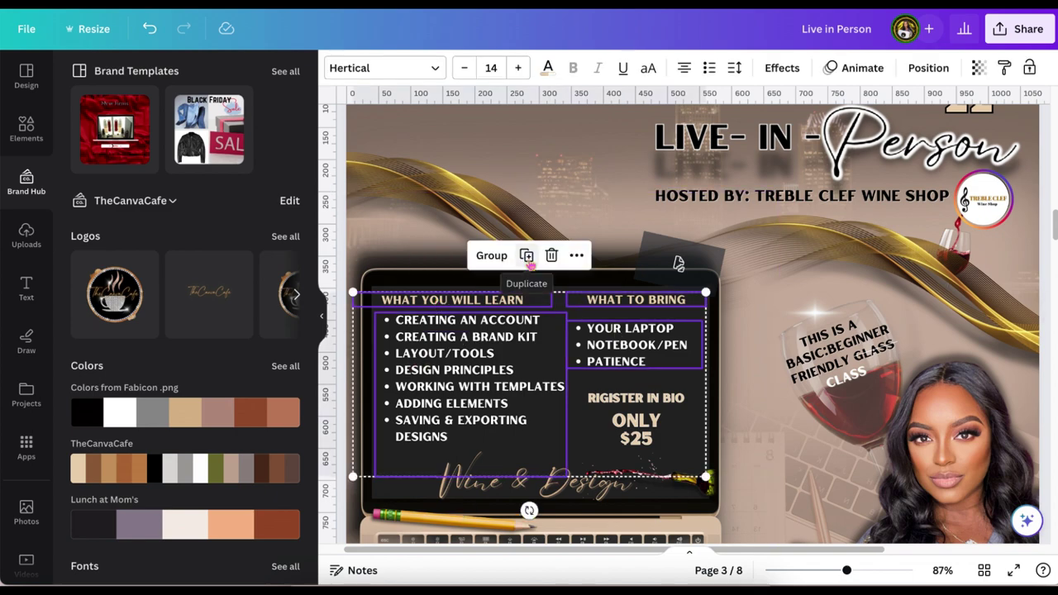
key(super+c)
scroll(566, 337, up, 7)
click(680, 411)
key(super+v)
drag(695, 351, 766, 382)
Recolour both bullet lists with the darkest brown of the TheCanvaCafe brand palette.
click(811, 297)
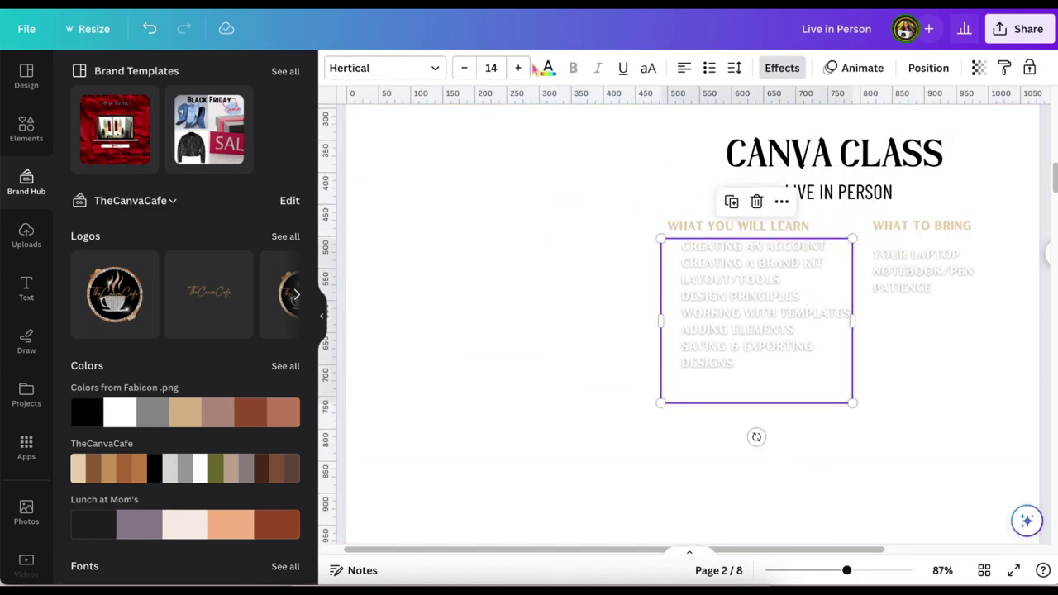
click(547, 68)
click(124, 157)
click(912, 271)
click(283, 306)
click(165, 485)
click(727, 331)
click(166, 486)
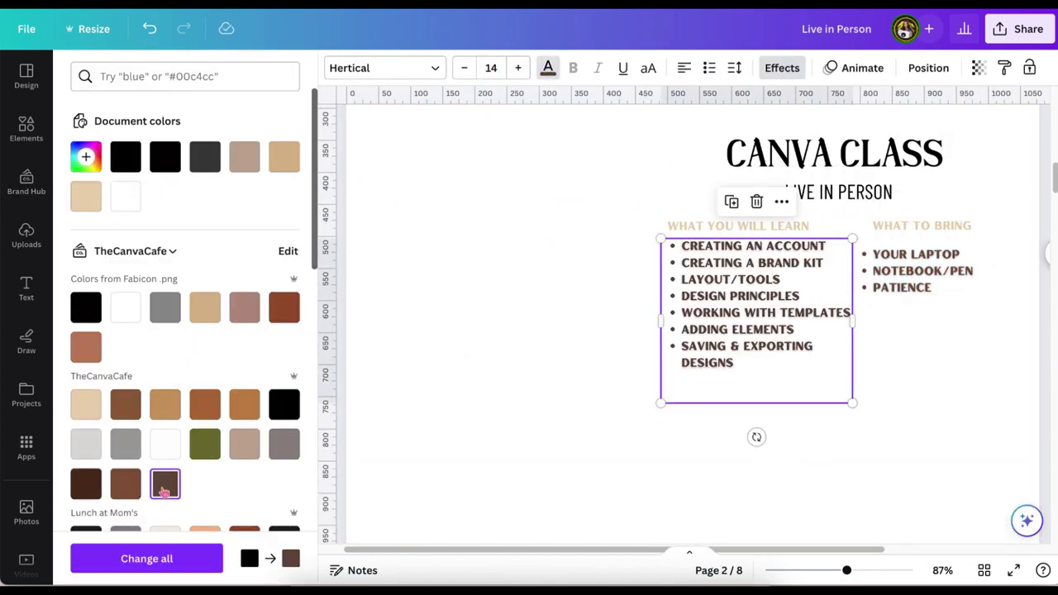
click(86, 485)
click(919, 271)
click(86, 484)
Colour the CANVA CLASS title dark brown and the two list headings rust brown.
click(849, 146)
click(86, 484)
click(922, 227)
click(285, 309)
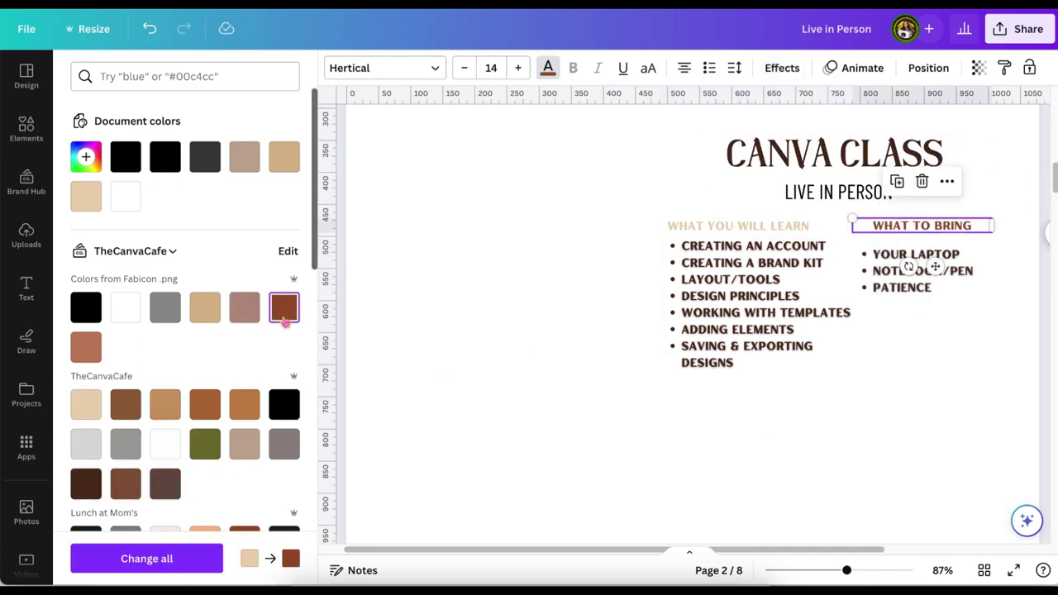
click(738, 226)
click(284, 309)
Recolour the LIVE IN PERSON and "presents" lines dark brown from the TheCanvaCafe palette.
click(517, 302)
scroll(517, 302, up, 1)
click(838, 223)
click(547, 68)
click(86, 484)
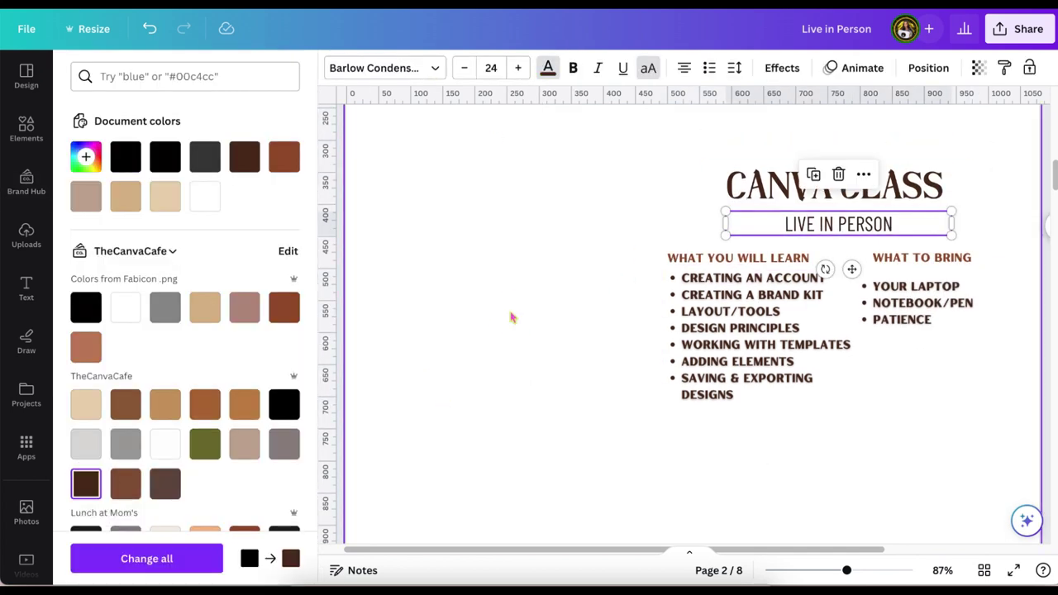
click(513, 317)
scroll(512, 318, up, 1)
click(630, 171)
click(547, 68)
click(86, 484)
click(554, 355)
Copy the RIGISTER IN BIO line from page 3 to below the WHAT TO BRING list on page 2 in rust brown.
scroll(555, 355, down, 2)
scroll(554, 355, down, 7)
click(637, 377)
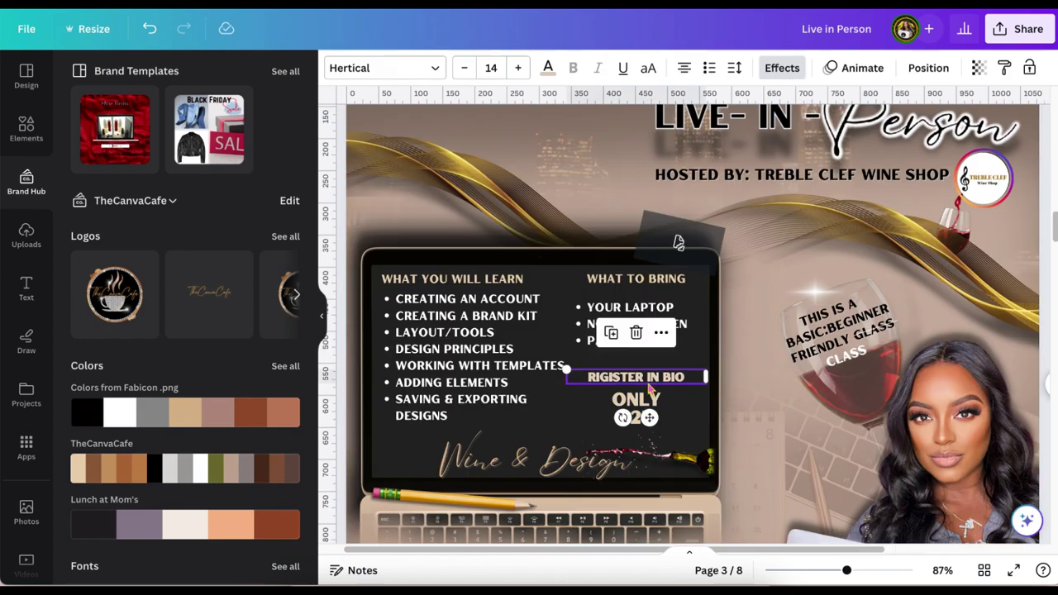
scroll(638, 377, up, 7)
key(super+v)
click(547, 67)
Copy the APRIL 22 date from page 3 to the lower part of page 2 and recolour it taupe.
scroll(826, 397, down, 4)
click(970, 302)
key(super+v)
scroll(870, 220, up, 4)
click(547, 68)
click(246, 444)
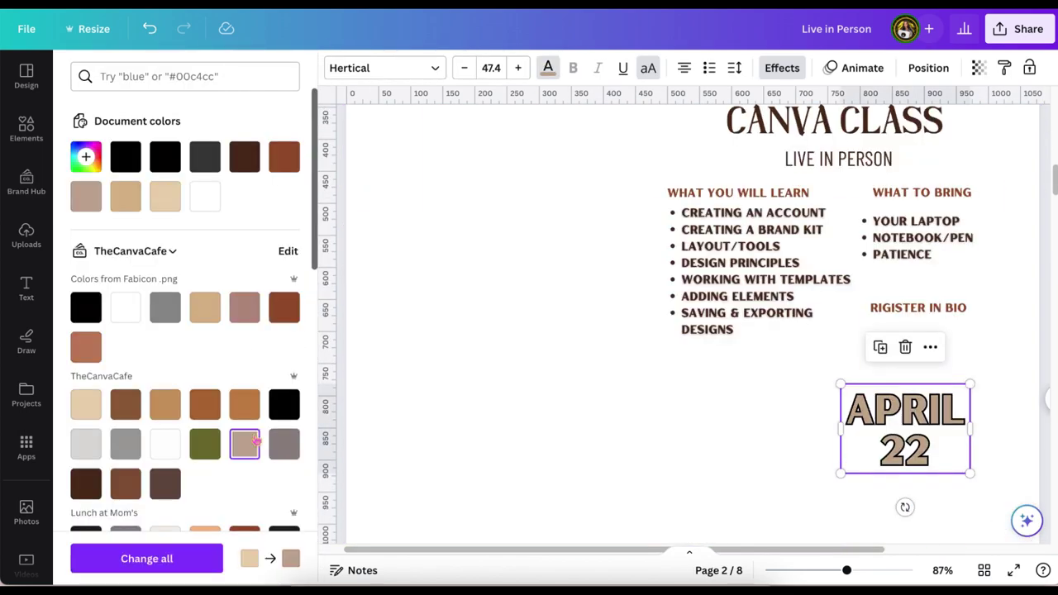
Restyle the APRIL 22 date in rust brown with a different text effect.
click(782, 67)
click(278, 366)
click(782, 68)
Set the CANVA CLASS title and the PRESENTS line in the Hertical font.
click(834, 199)
click(385, 68)
click(448, 251)
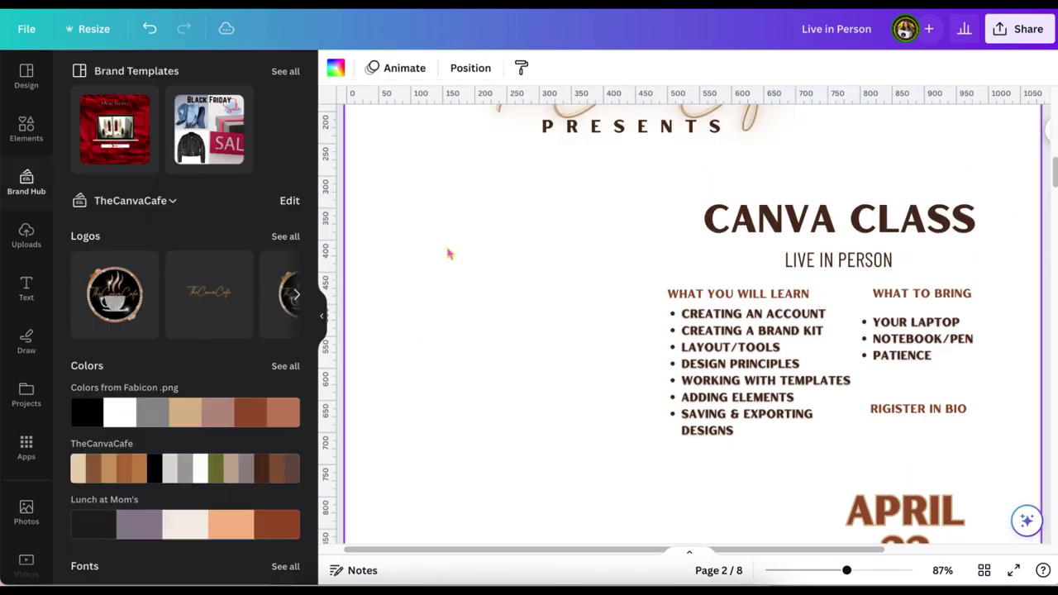
Place the APRIL 22 date on one line at size 35.6 near the bottom of page 2.
scroll(649, 465, down, 3)
click(750, 415)
drag(750, 415, 762, 422)
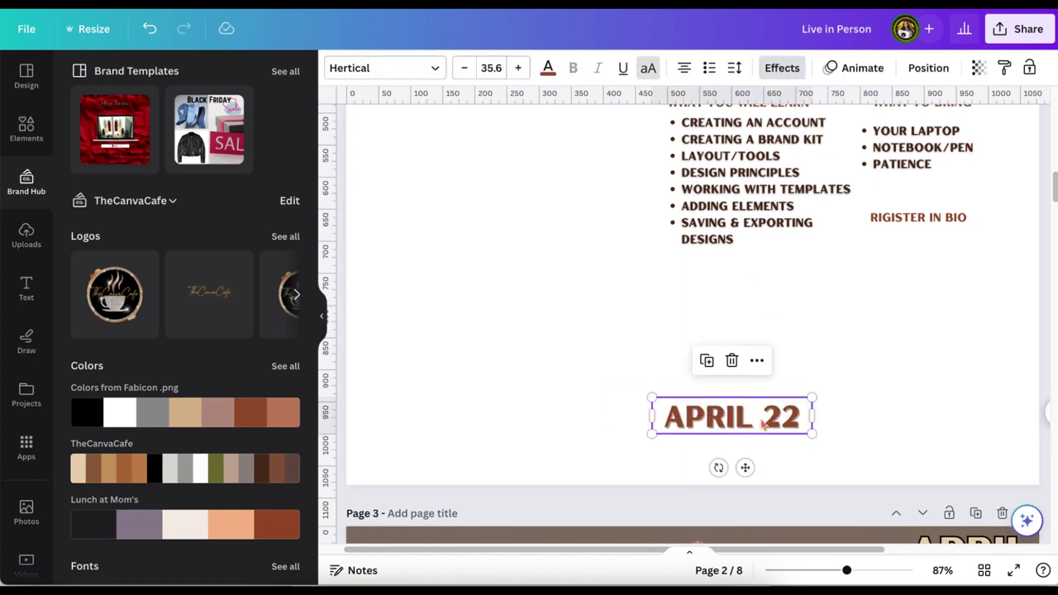
Replace the date text on page 2 with MAY 23, then narrow its text box and shift it.
text(MAY 23)
click(874, 403)
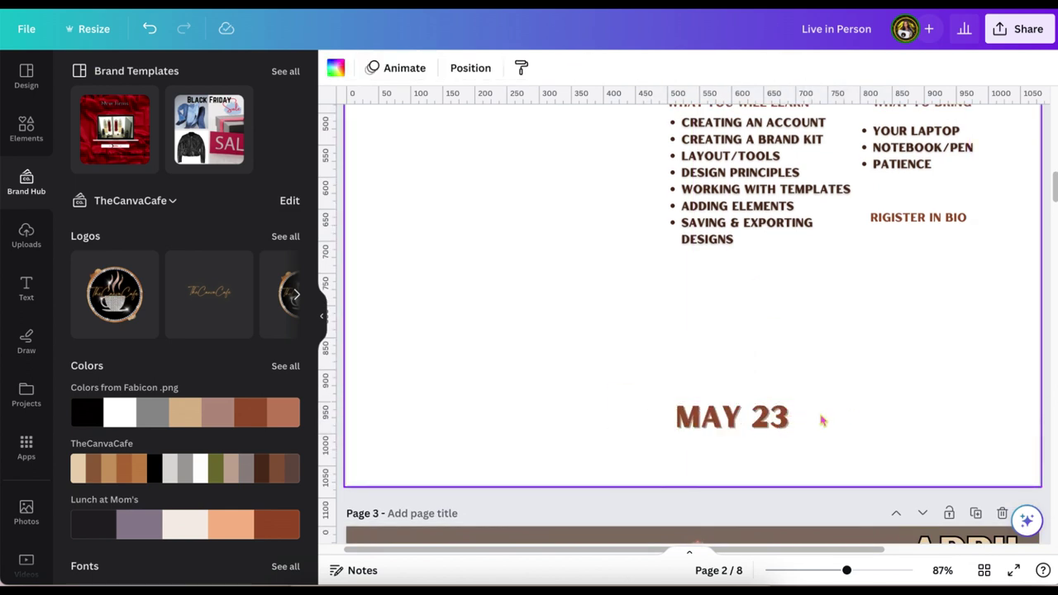
click(795, 417)
drag(814, 415, 764, 415)
drag(747, 438, 796, 434)
click(893, 421)
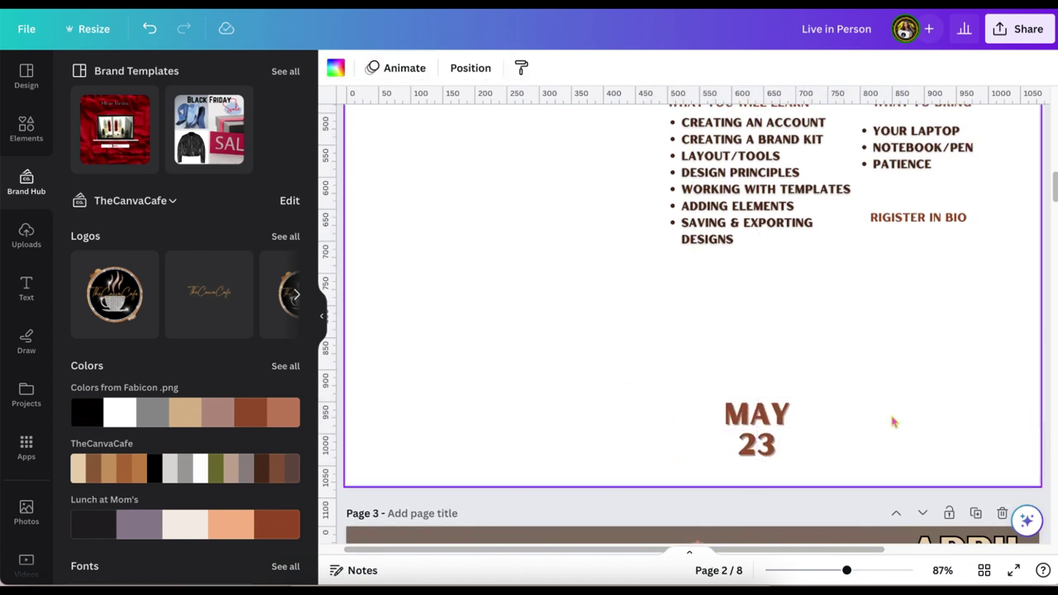
Arrange MAY 23 on one line near the bottom of page 2 and add a matching $25 price beside it.
scroll(893, 423, up, 1)
drag(736, 462, 735, 415)
drag(743, 406, 881, 406)
double_click(893, 428)
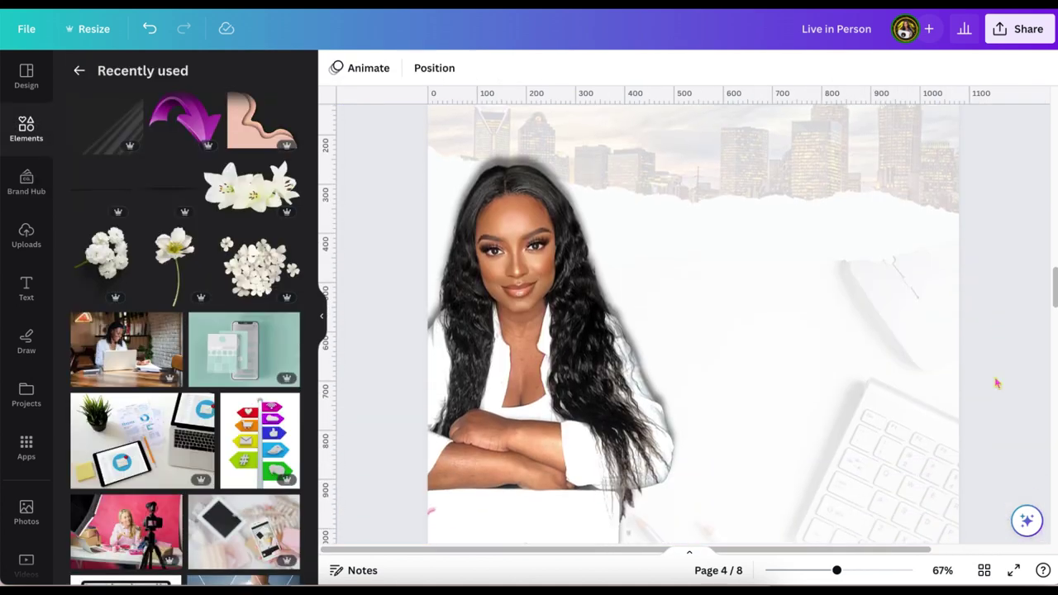
Add the white straight-on keyboard photo from the recently used elements to page 4 with the portrait and skyline.
scroll(992, 383, down, 1)
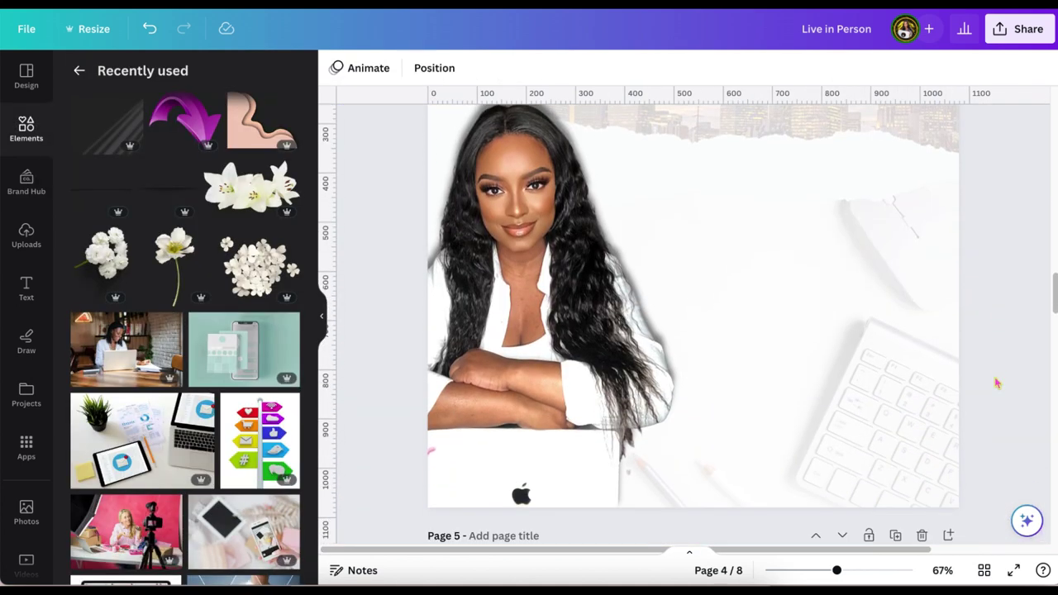
scroll(994, 383, up, 1)
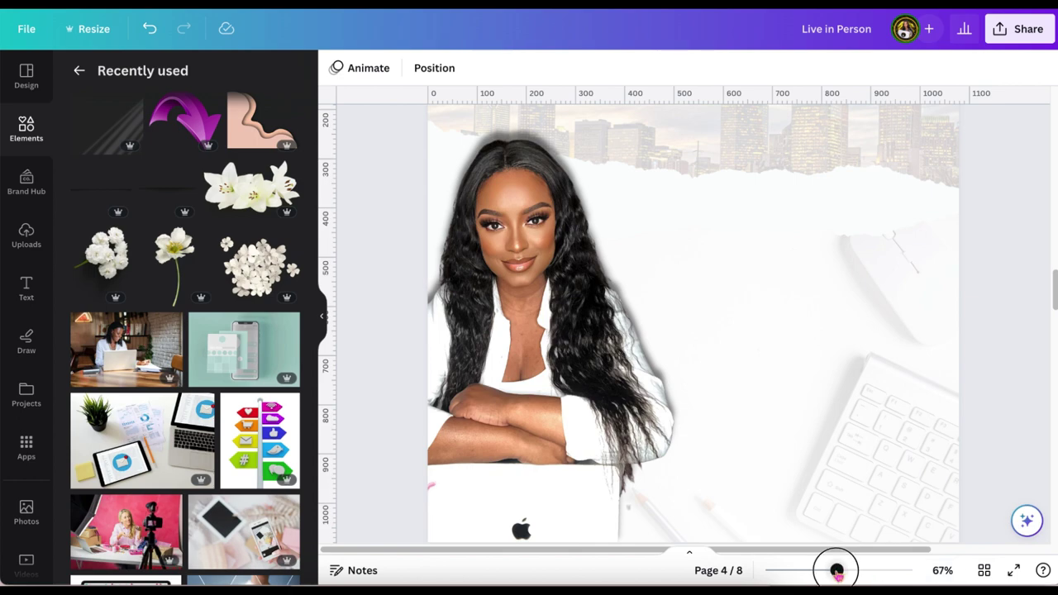
drag(837, 572, 831, 571)
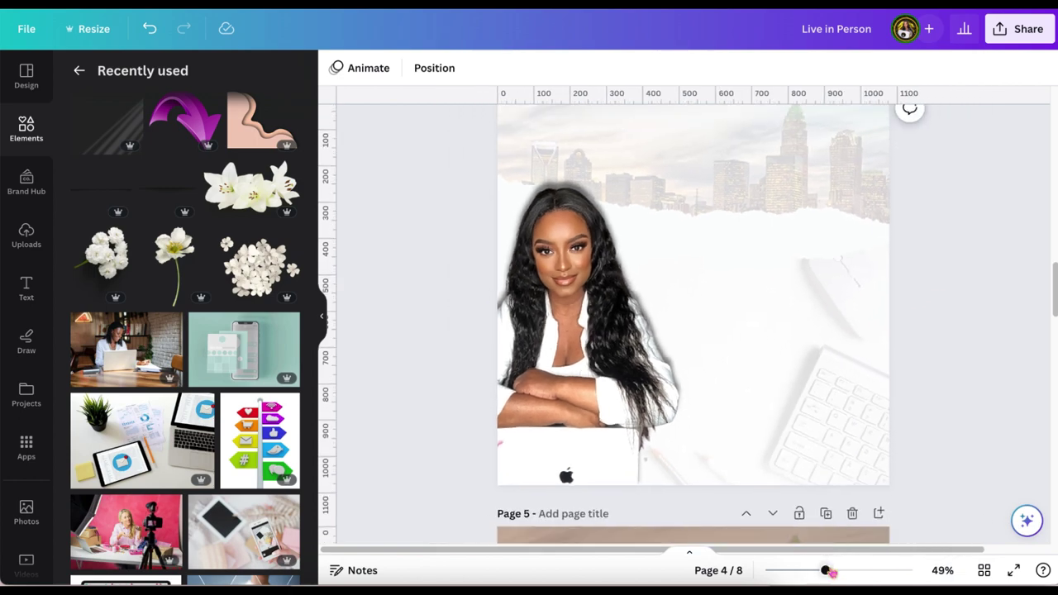
scroll(926, 394, up, 1)
scroll(189, 365, down, 10)
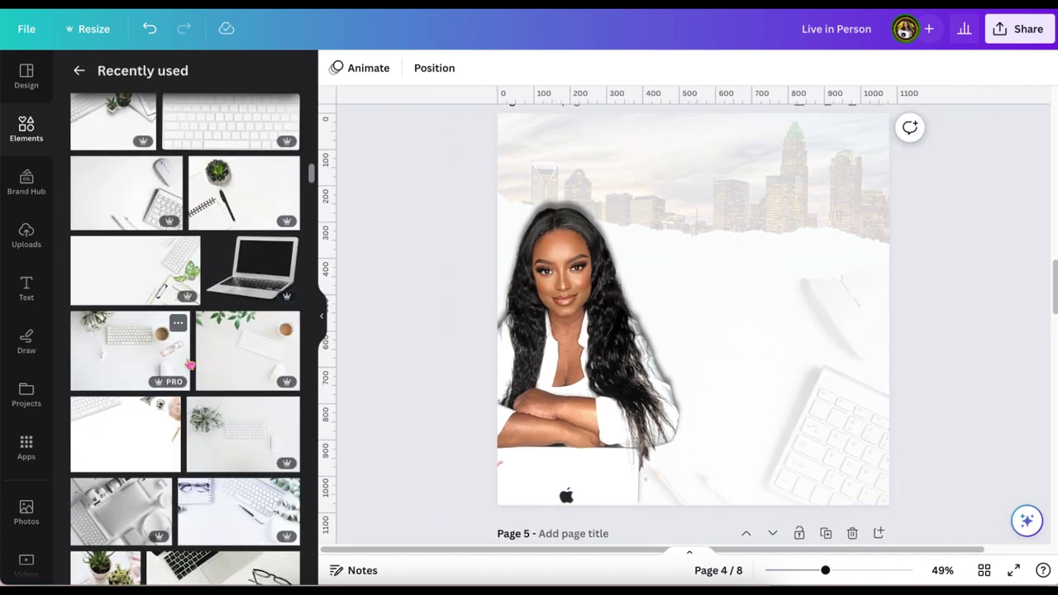
scroll(189, 365, up, 1)
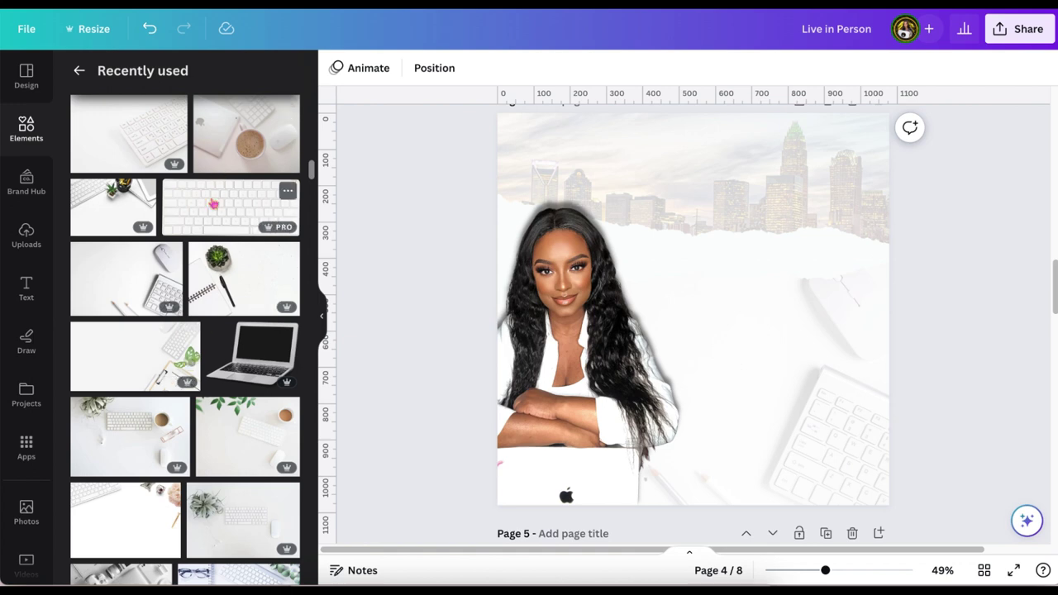
click(214, 203)
click(372, 254)
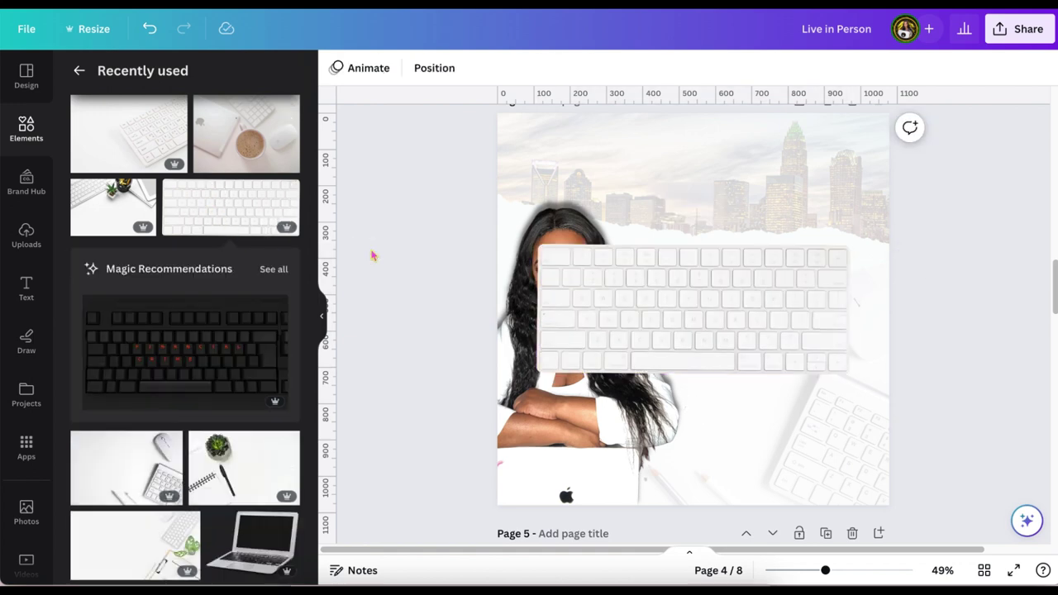
Tilt the inserted keyboard photo slightly counterclockwise.
scroll(242, 270, up, 5)
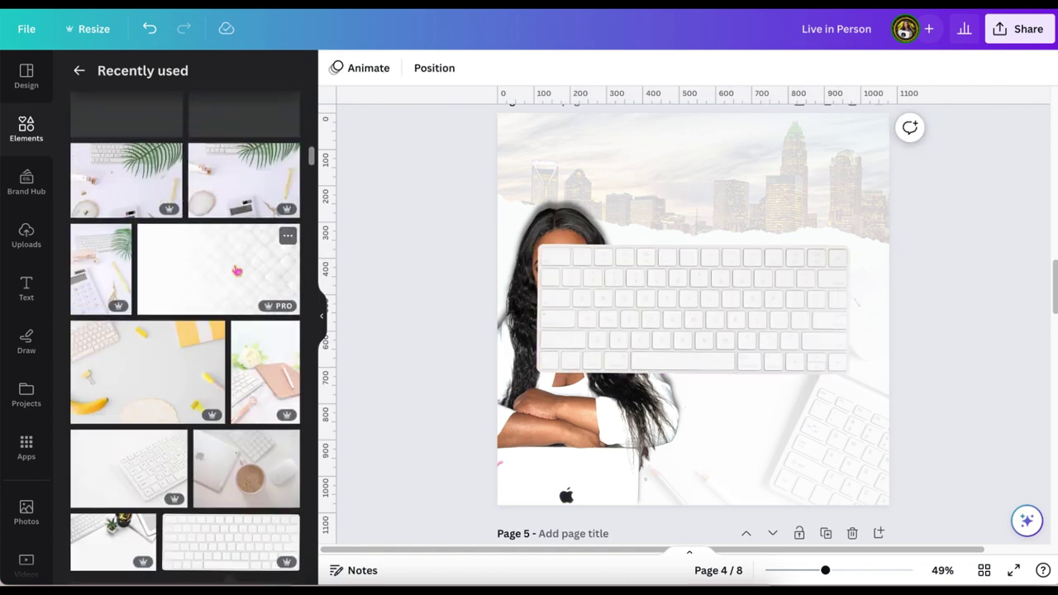
scroll(237, 270, up, 5)
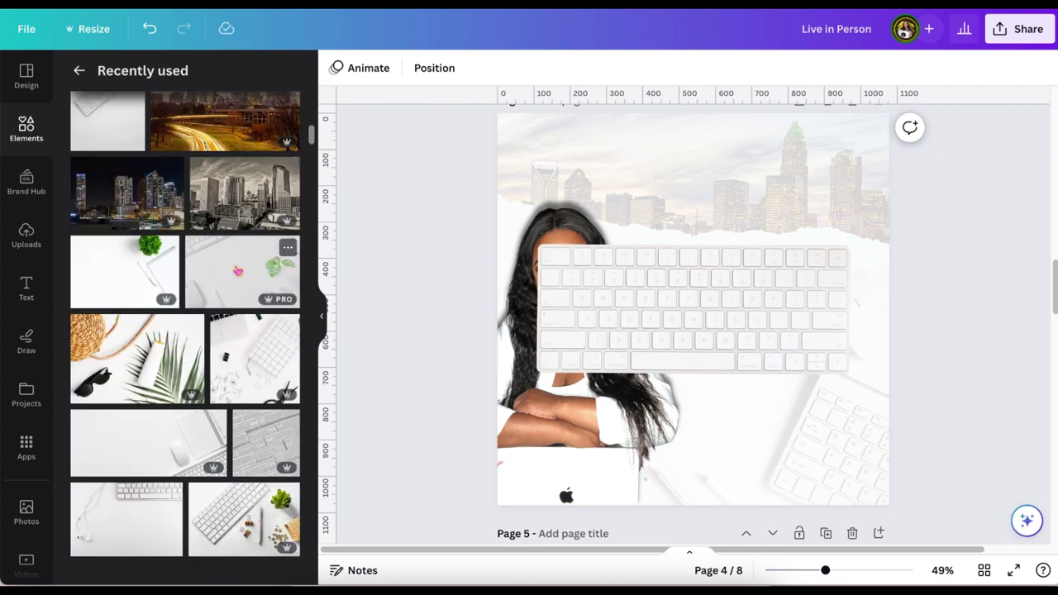
click(656, 303)
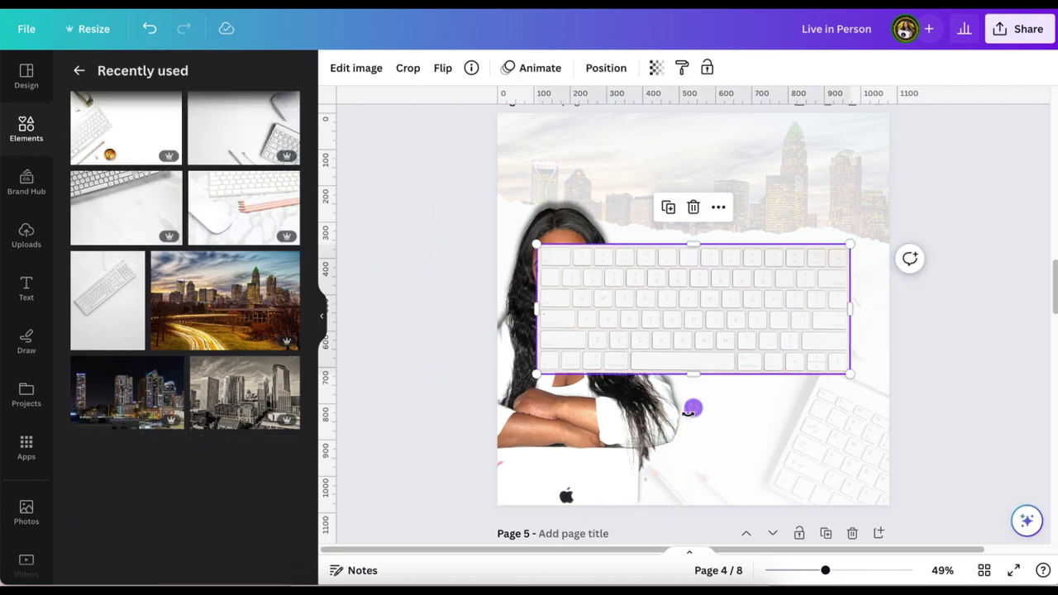
drag(692, 406, 707, 388)
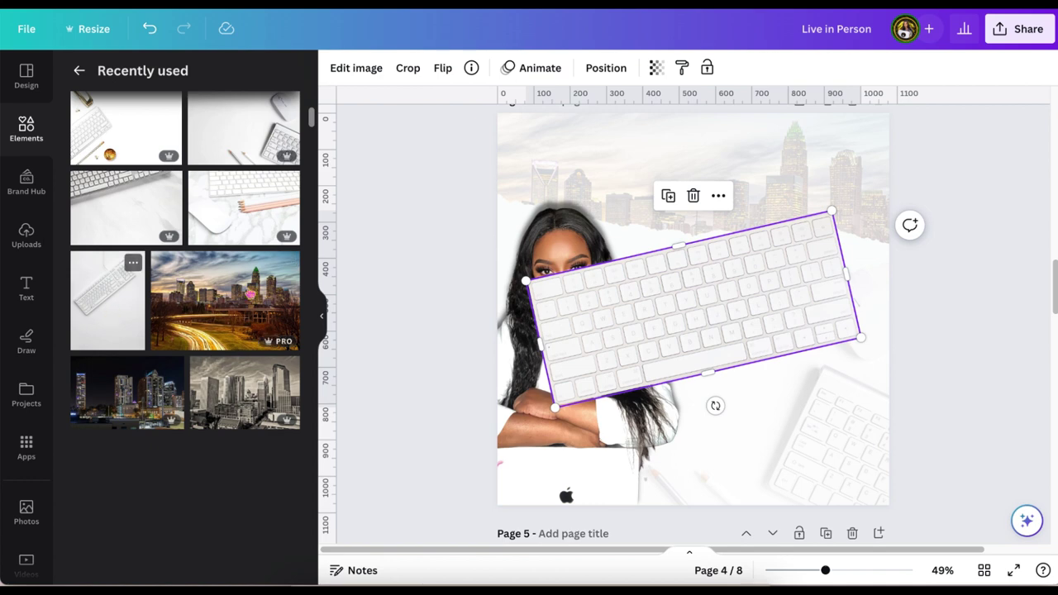
Shrink the keyboard photo into the upper-left corner of the portrait page and move that page up to position 3.
drag(681, 282, 611, 210)
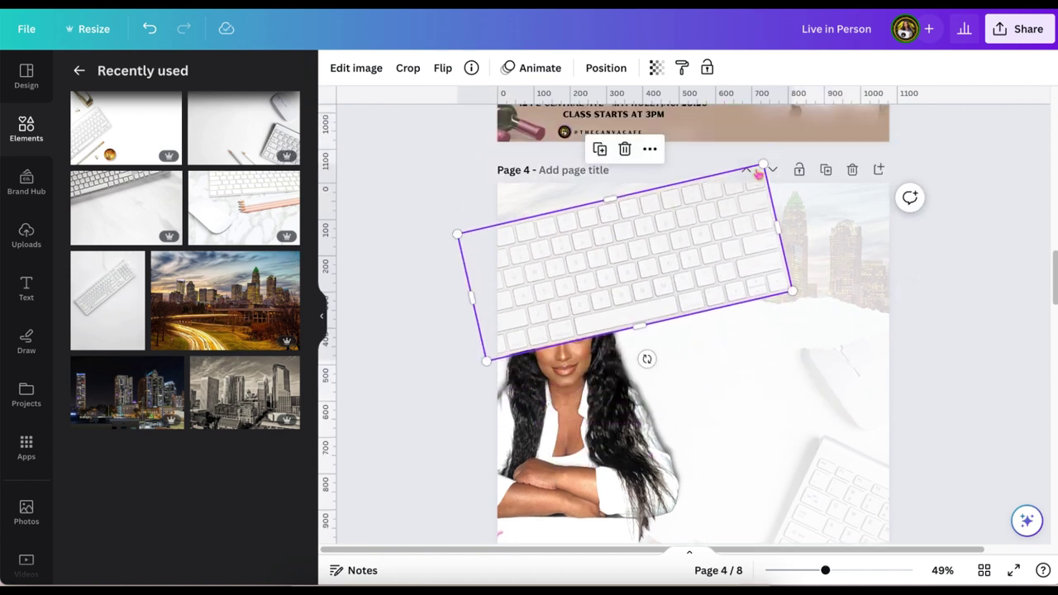
drag(738, 170, 666, 207)
drag(619, 307, 593, 195)
click(746, 172)
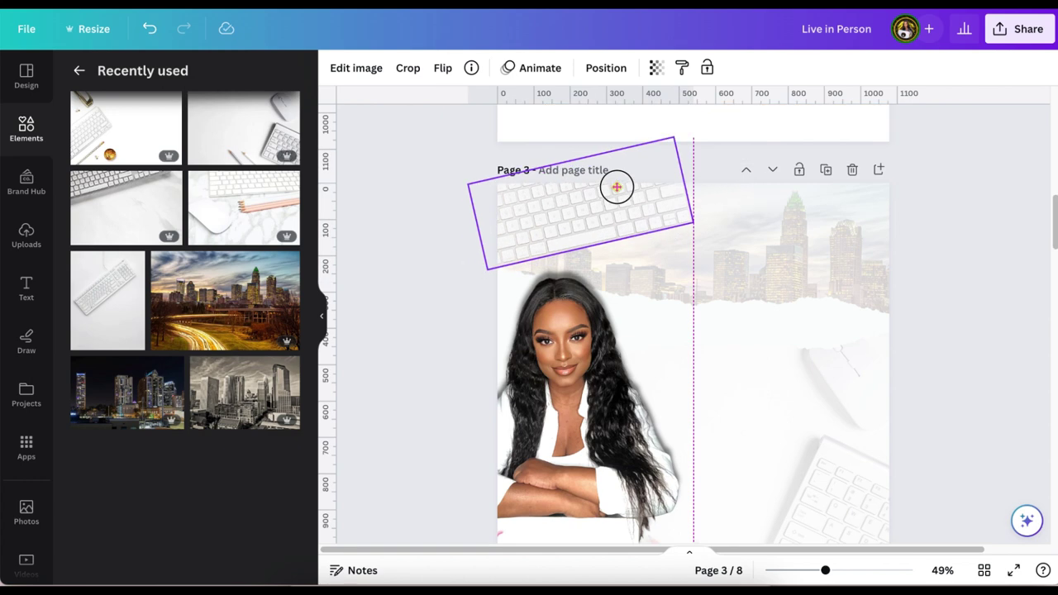
click(409, 297)
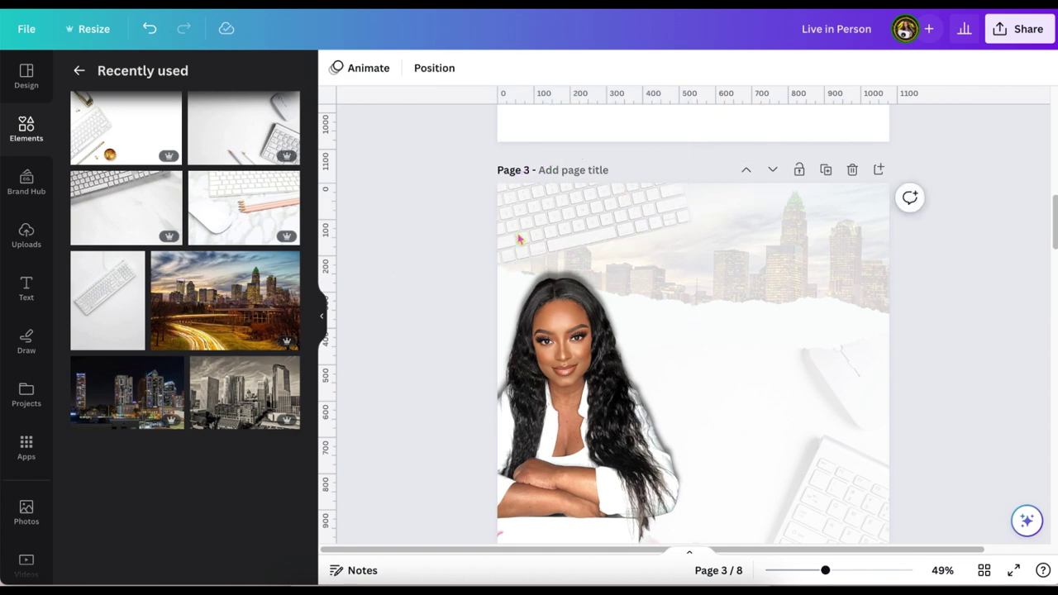
Tilt the corner keyboard further counterclockwise and slide it partly off the page's left edge.
click(560, 233)
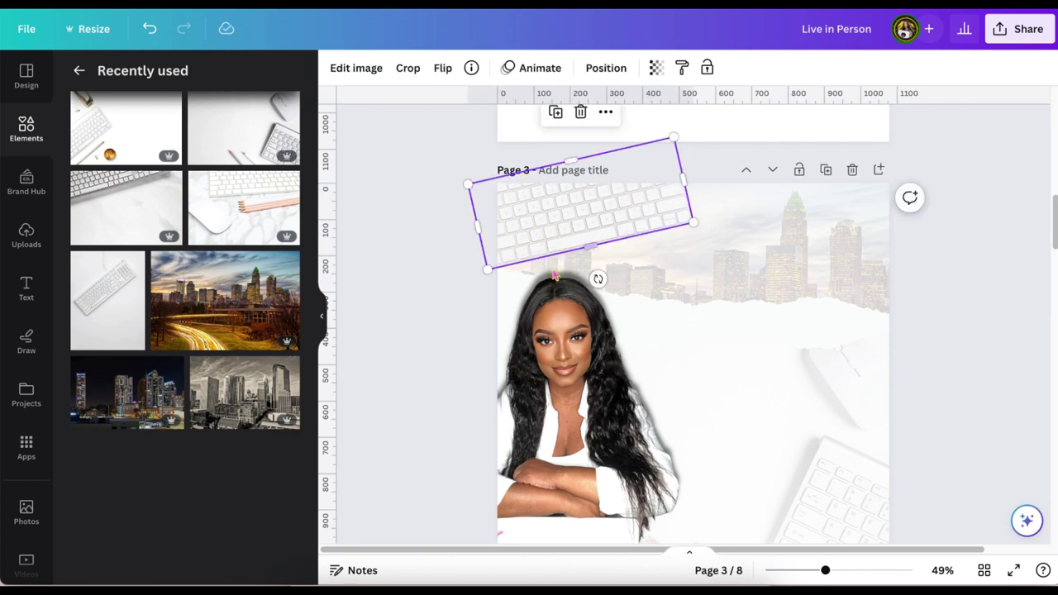
drag(598, 279, 602, 269)
drag(587, 213, 551, 213)
click(442, 346)
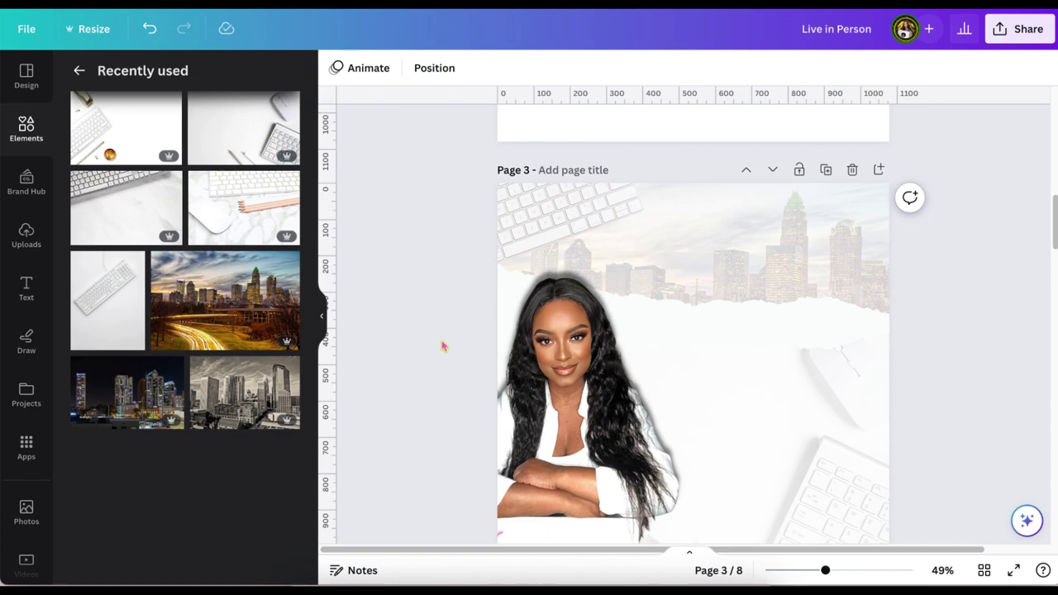
Add the photo of a diagonal keyboard on plain grey to page 3 and remove its background.
click(125, 207)
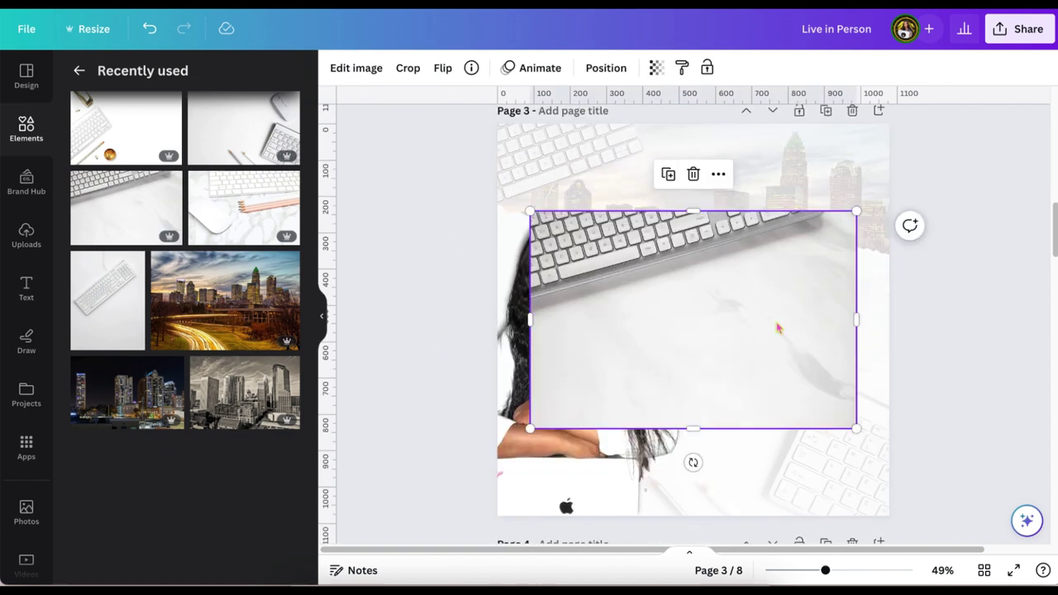
click(694, 175)
scroll(173, 129, up, 4)
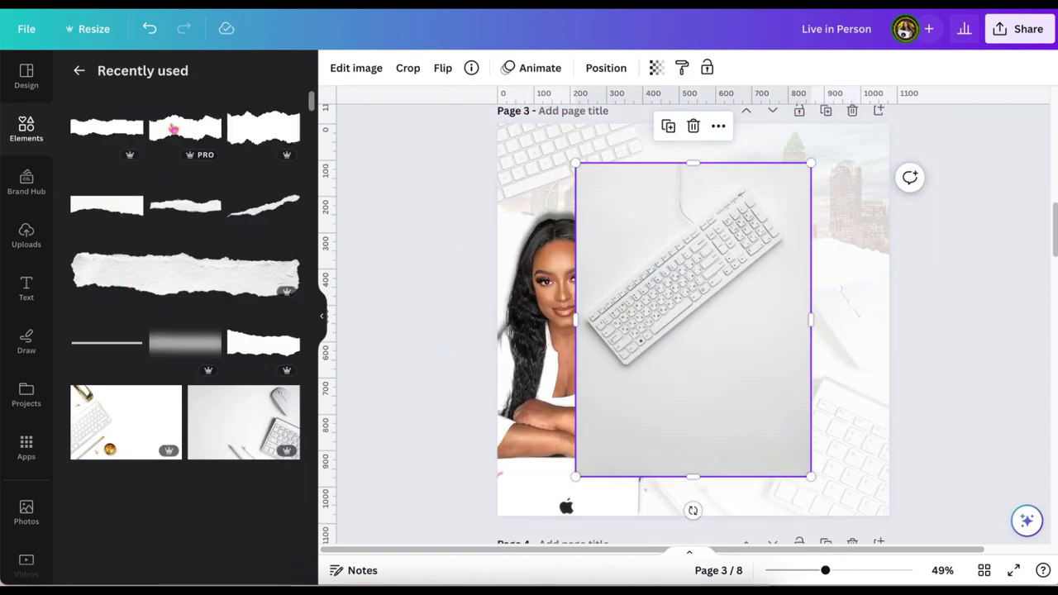
click(355, 68)
click(189, 400)
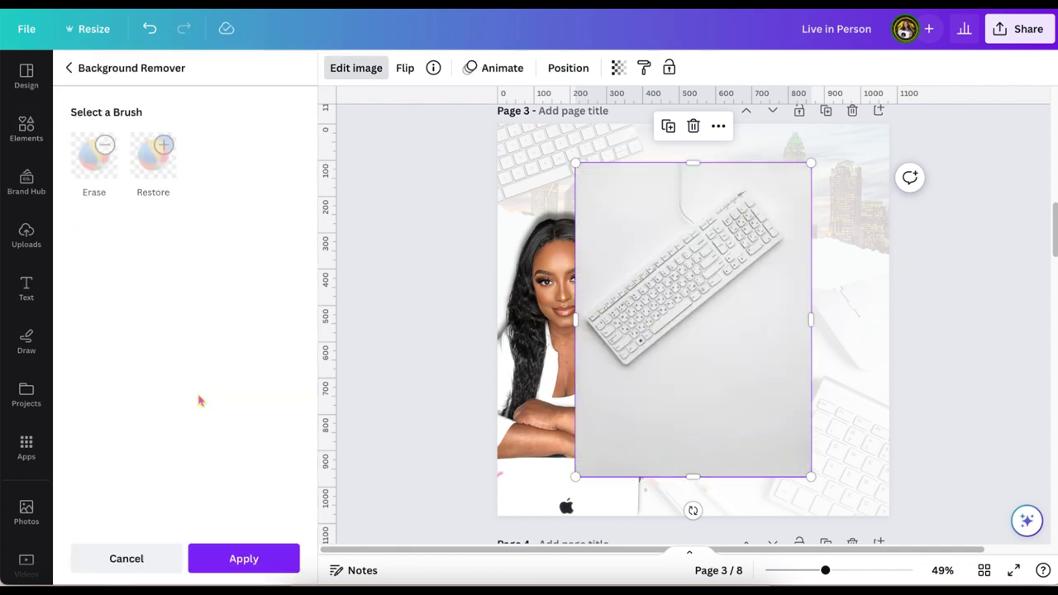
click(222, 558)
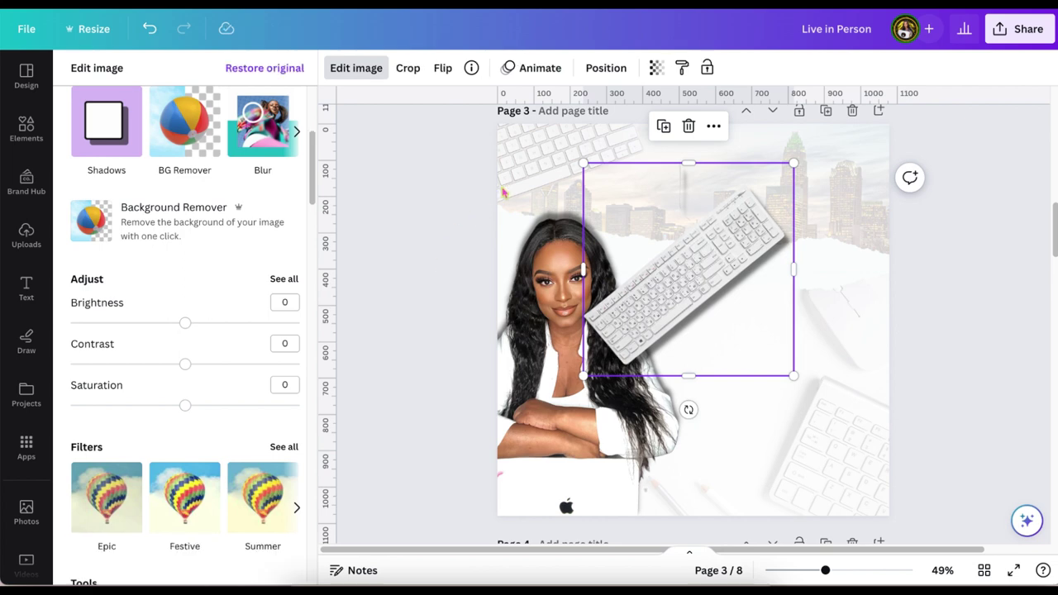
Apply a Drop shadow to the white keyboard in the upper-left corner of page 3.
click(538, 180)
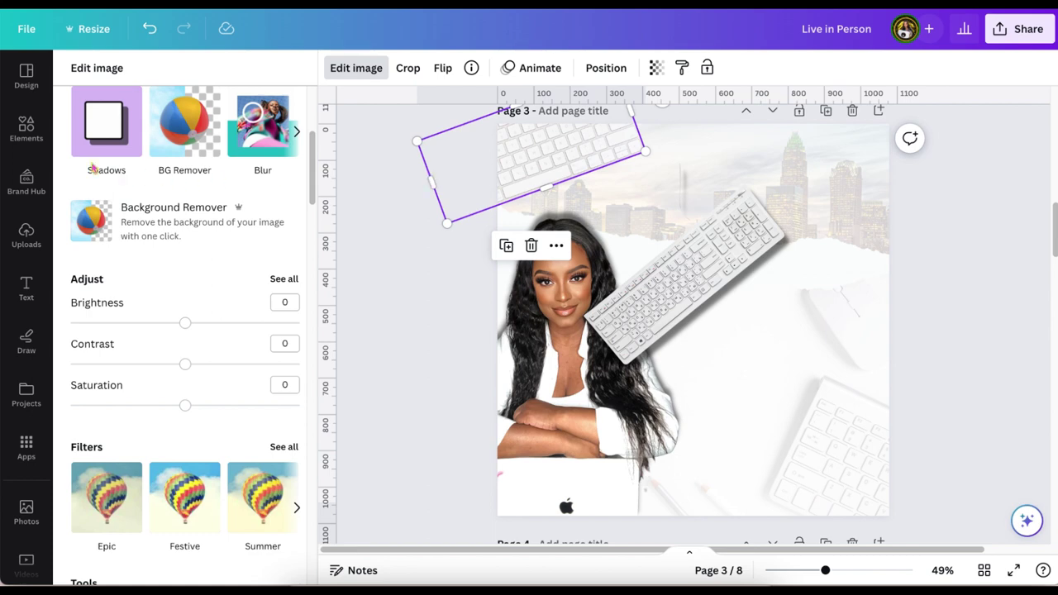
click(123, 142)
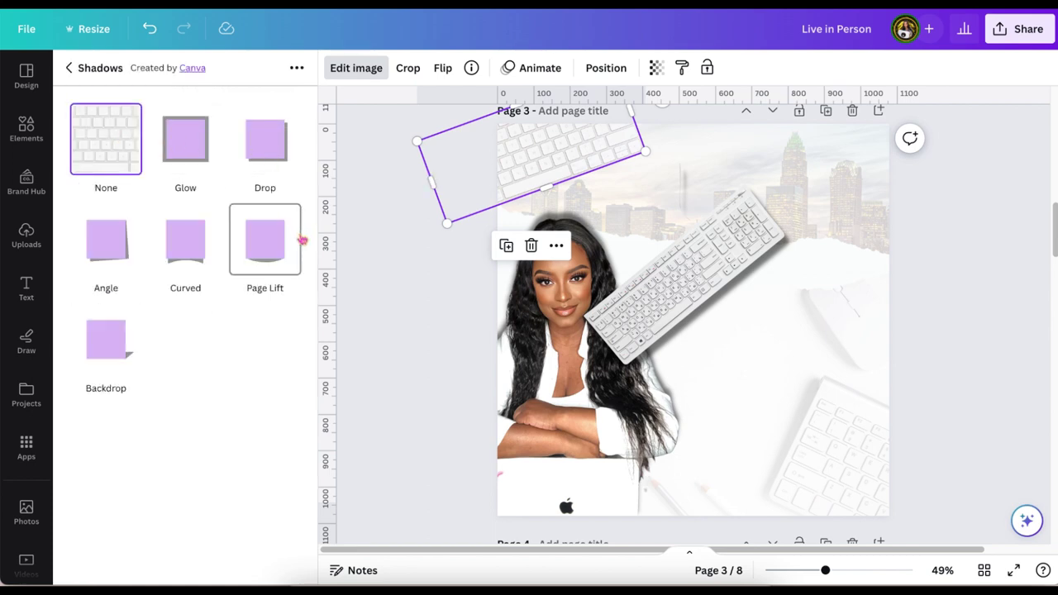
click(264, 140)
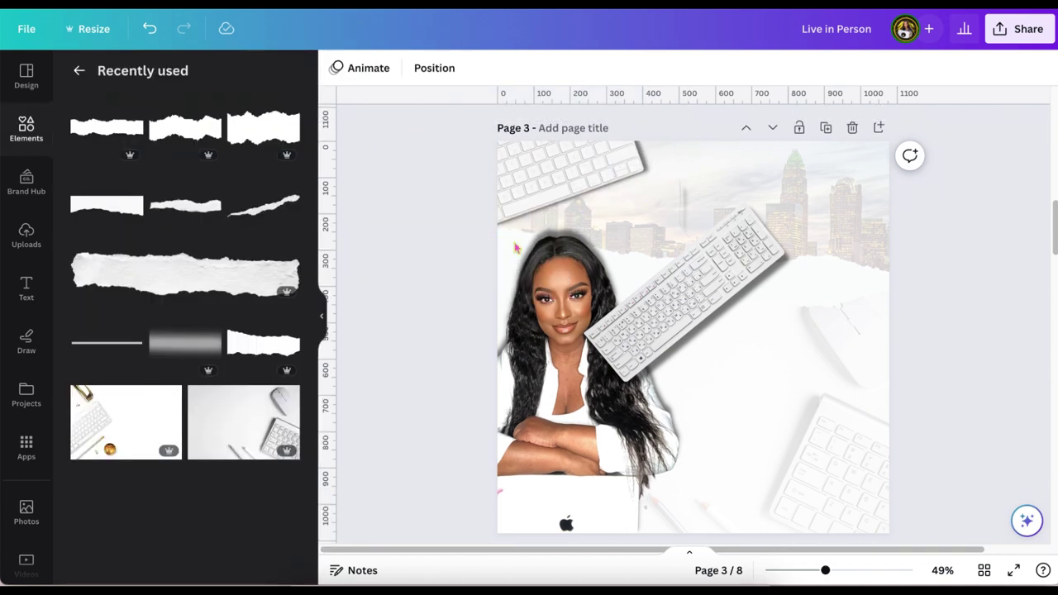
Move the diagonal keyboard cutout off page 3 onto page 2 and shrink the shadowed keyboard into page 3's upper-left corner.
drag(796, 347, 666, 286)
scroll(663, 291, down, 1)
drag(684, 221, 481, 194)
drag(603, 126, 518, 161)
drag(444, 247, 475, 215)
click(427, 345)
Paste TheCanvaCafe logo and the PRESENTS line over the skyline at the top of page 3.
scroll(760, 207, down, 1)
click(761, 207)
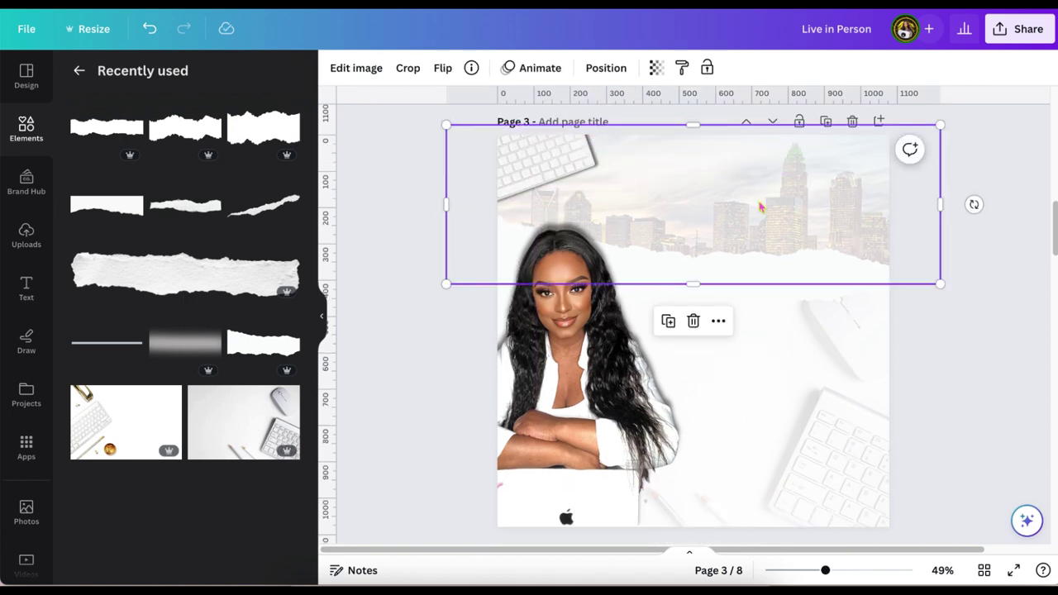
key(ctrl+v)
click(951, 239)
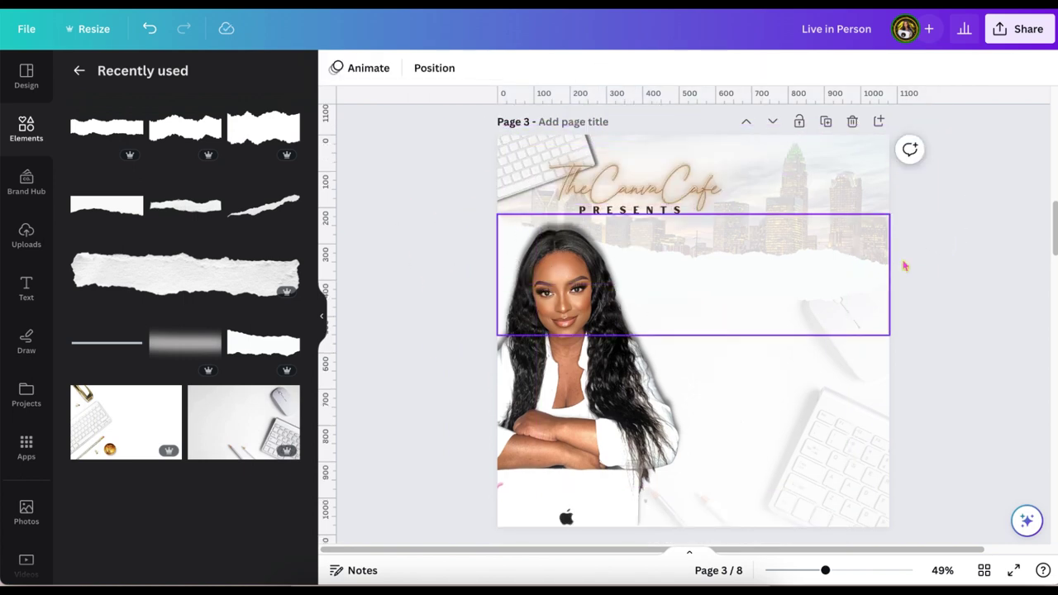
Copy the CANVA CLASS title, class details, MAY 23 date and $25 price from page 2 to page 3.
scroll(968, 267, up, 5)
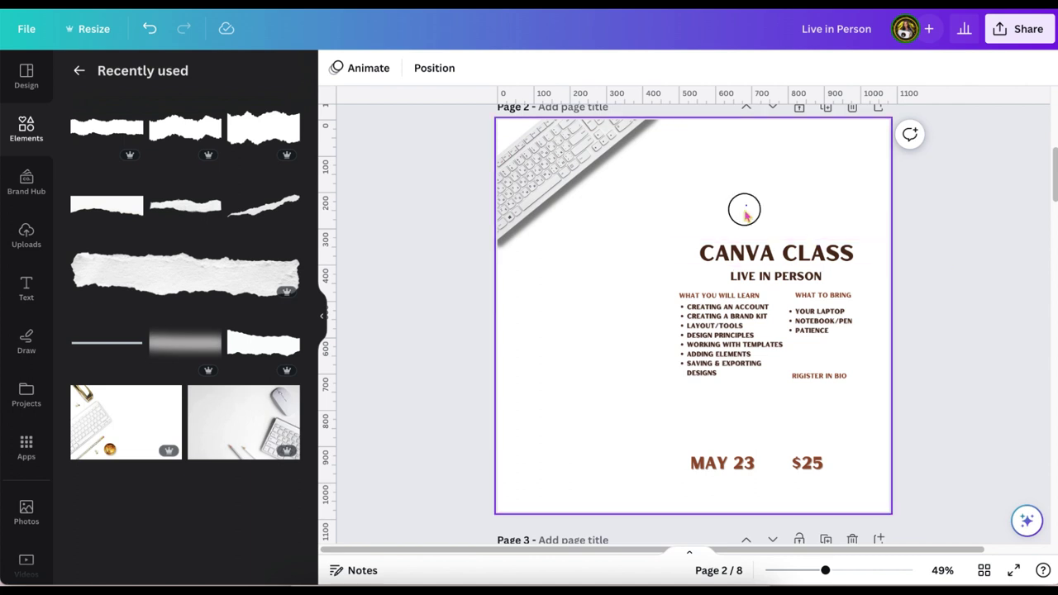
drag(745, 207, 844, 474)
scroll(841, 463, down, 5)
click(823, 442)
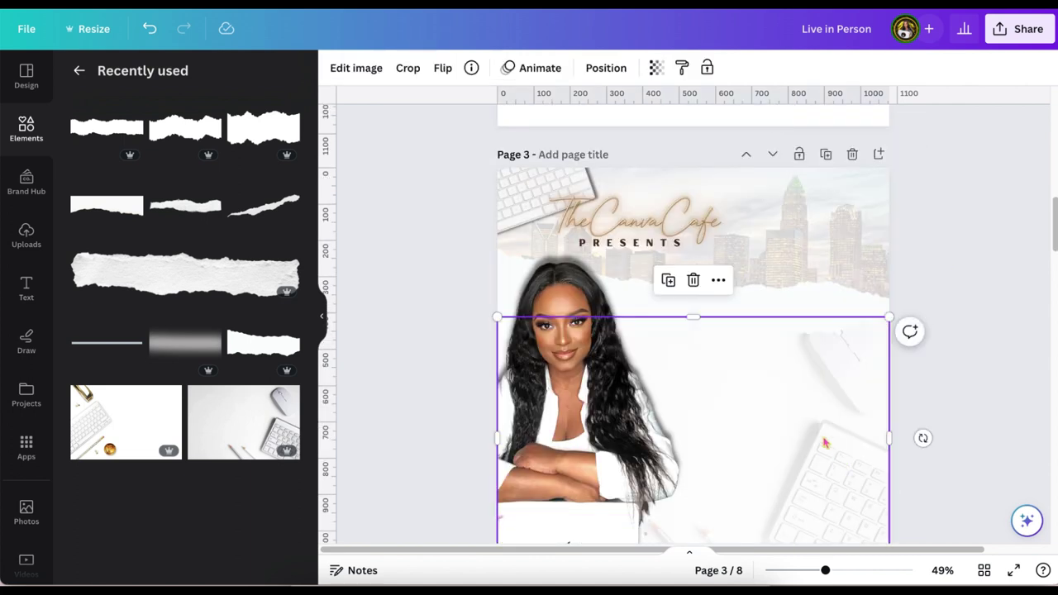
key(ctrl+v)
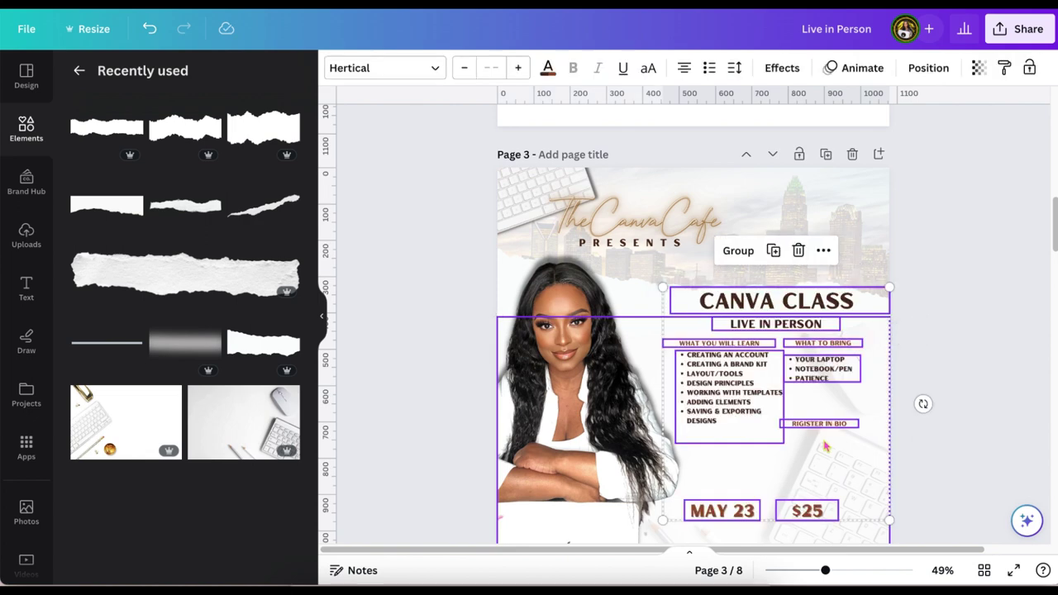
click(921, 292)
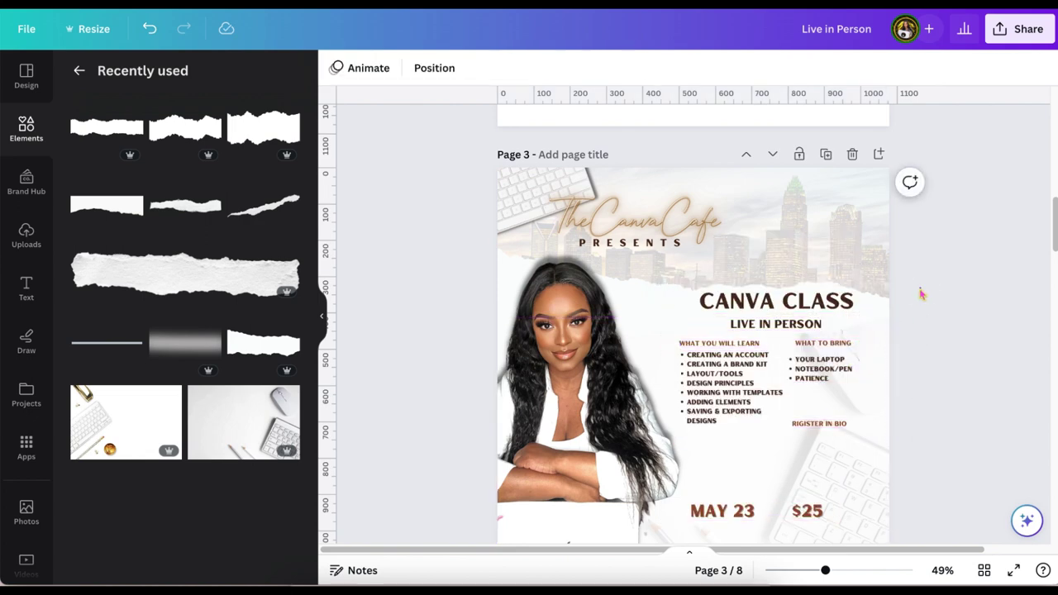
Move the CANVA CLASS title up on page 3 and place LIVE IN PERSON directly beneath it.
scroll(919, 321, up, 3)
drag(828, 237, 827, 217)
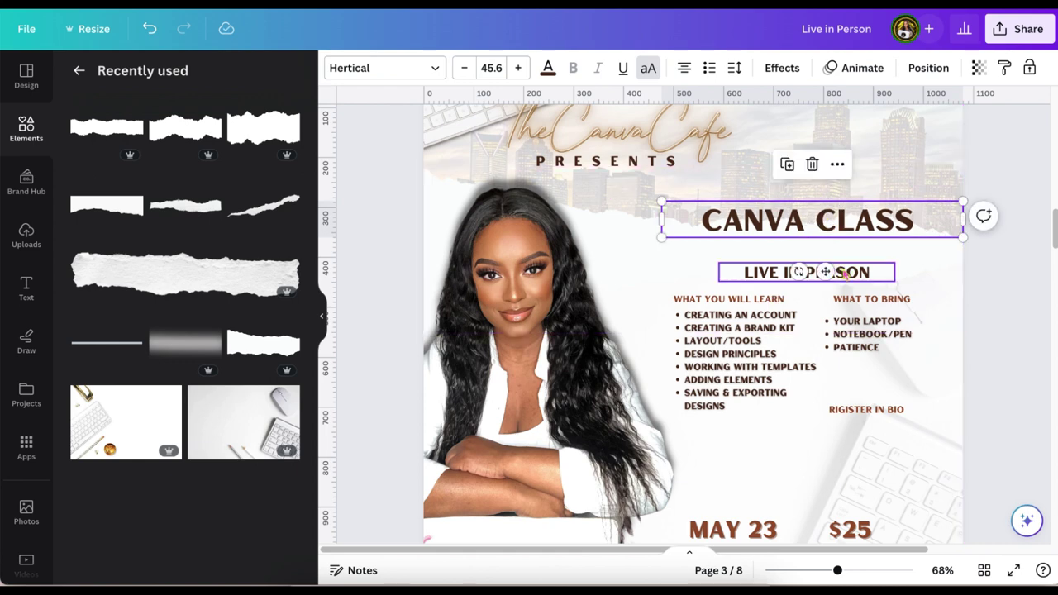
drag(842, 268, 843, 241)
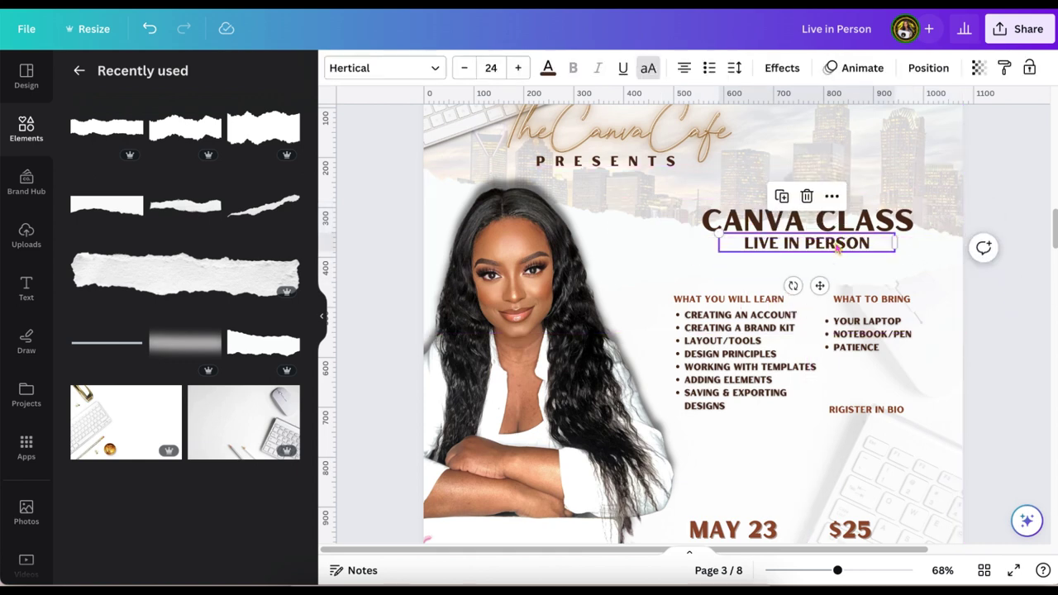
click(1028, 325)
Move the RIGISTER IN BIO line below the date and price at the bottom of page 3.
scroll(724, 364, down, 1)
scroll(724, 364, down, 1)
drag(851, 371, 824, 489)
Enlarge the WHAT YOU WILL LEARN and WHAT TO BRING headings with their lists together to text size 16.3.
click(729, 175)
shift+click(718, 211)
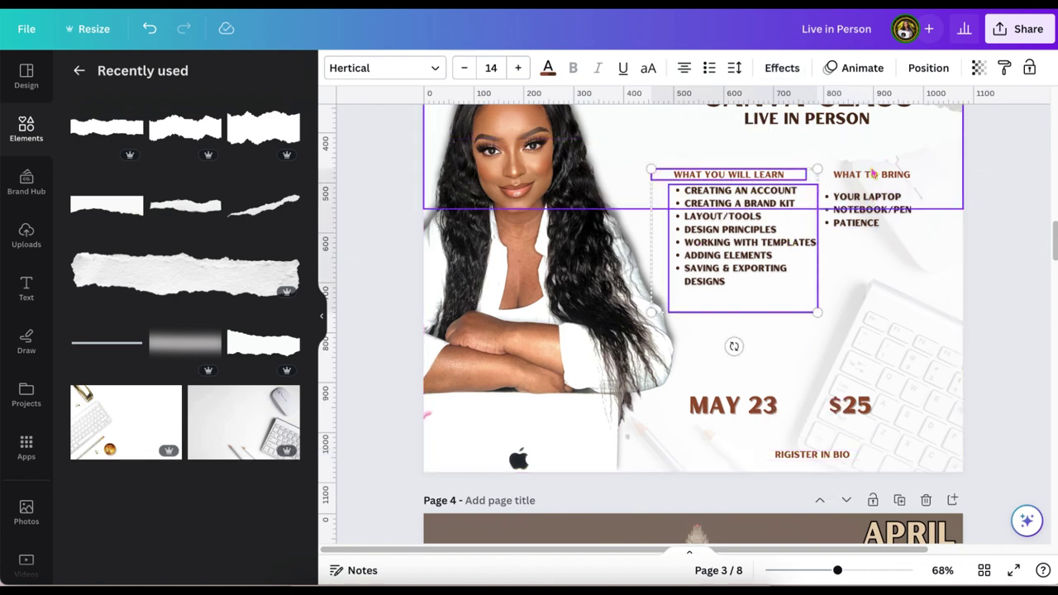
shift+click(872, 174)
drag(926, 312, 968, 339)
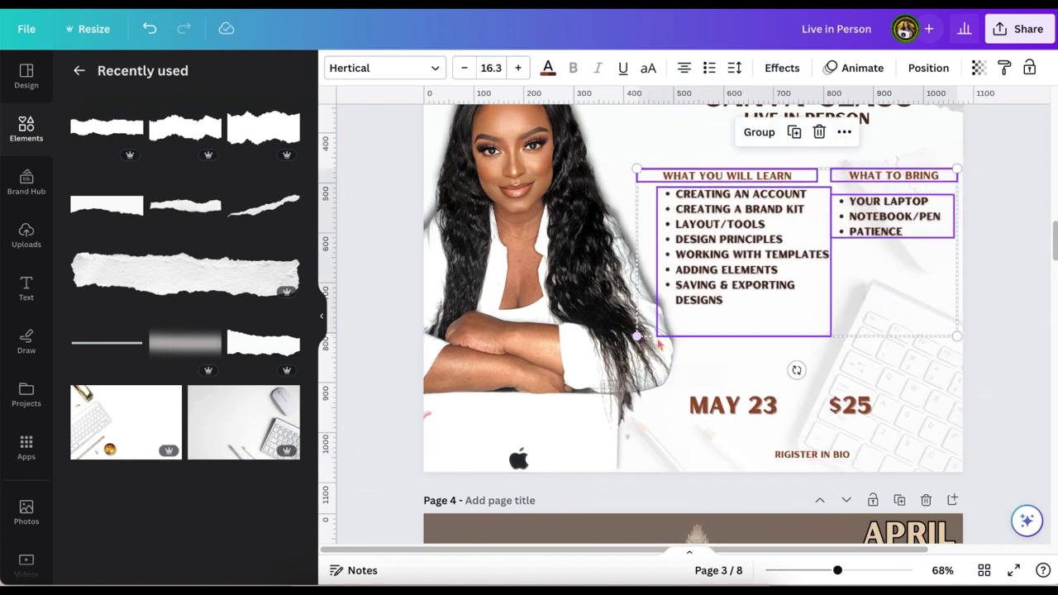
Move the MAY 23 date and the $25 price slightly up on page 3, keeping them side by side.
click(1007, 303)
scroll(1006, 303, up, 1)
scroll(1005, 302, down, 2)
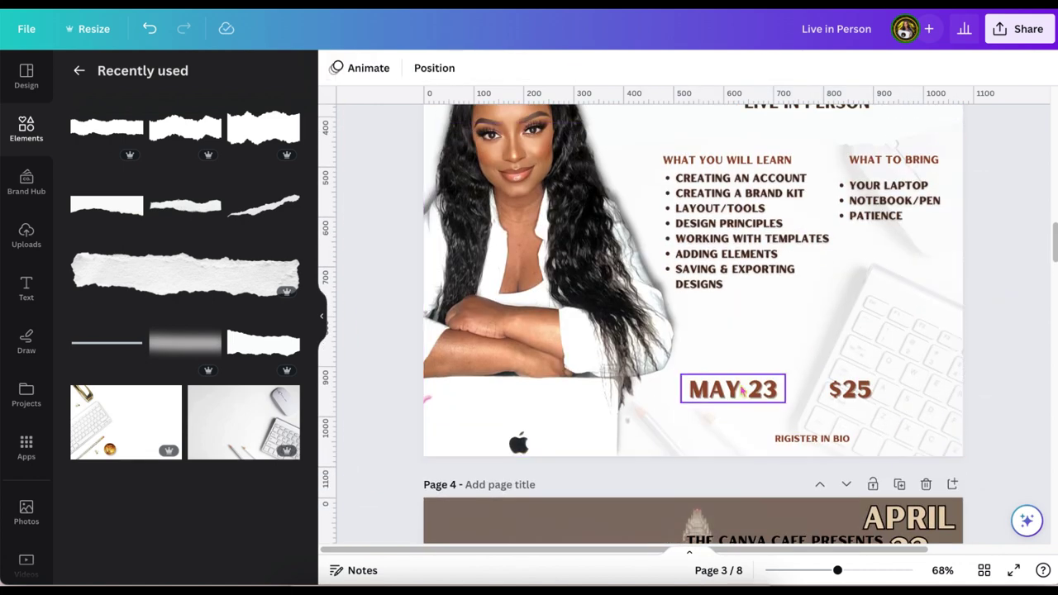
drag(741, 391, 735, 360)
drag(862, 384, 863, 356)
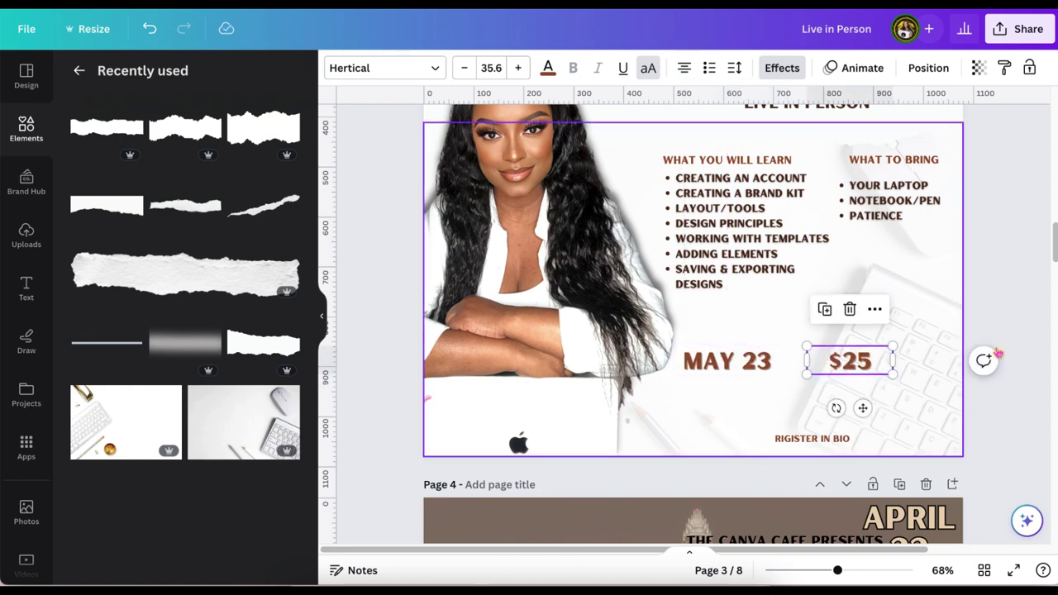
click(999, 355)
Change the registration line to TO REGISTER CLICK THE LINK IN MY BIO, widen it to one line and recentre it.
click(846, 445)
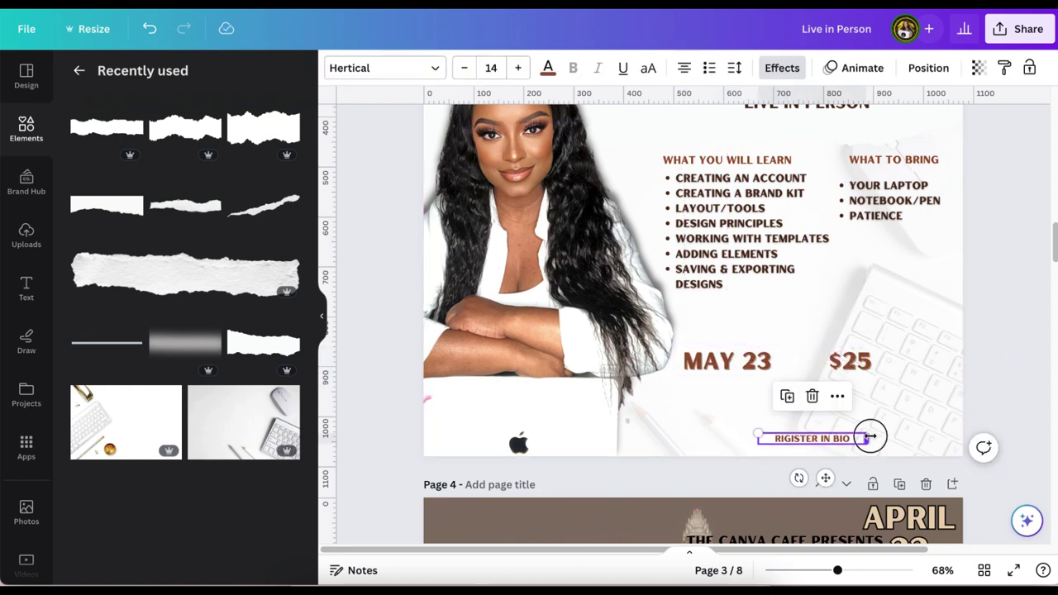
drag(869, 436, 911, 438)
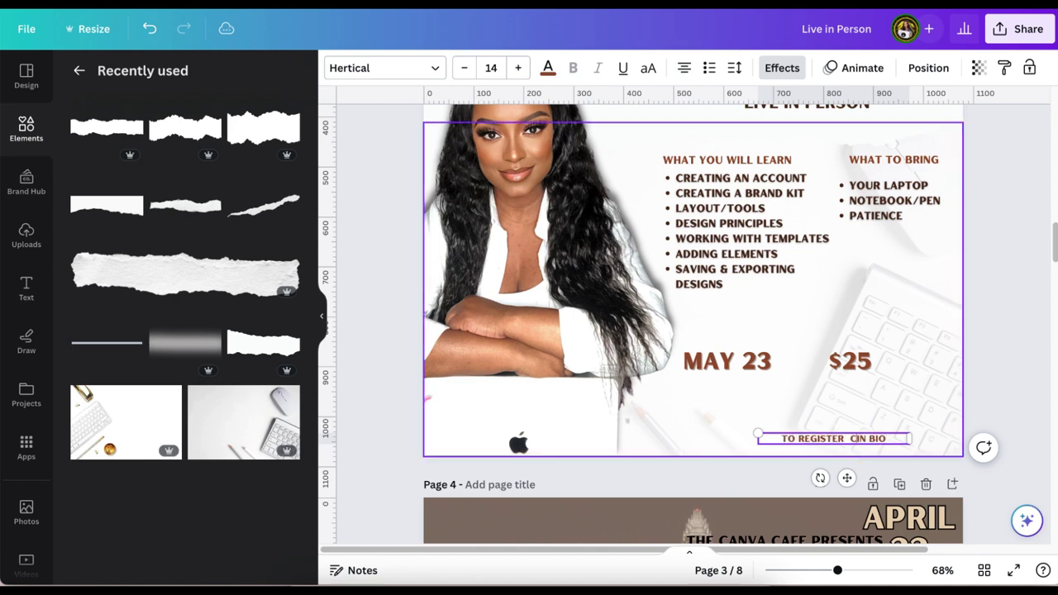
text(CLICK THE )
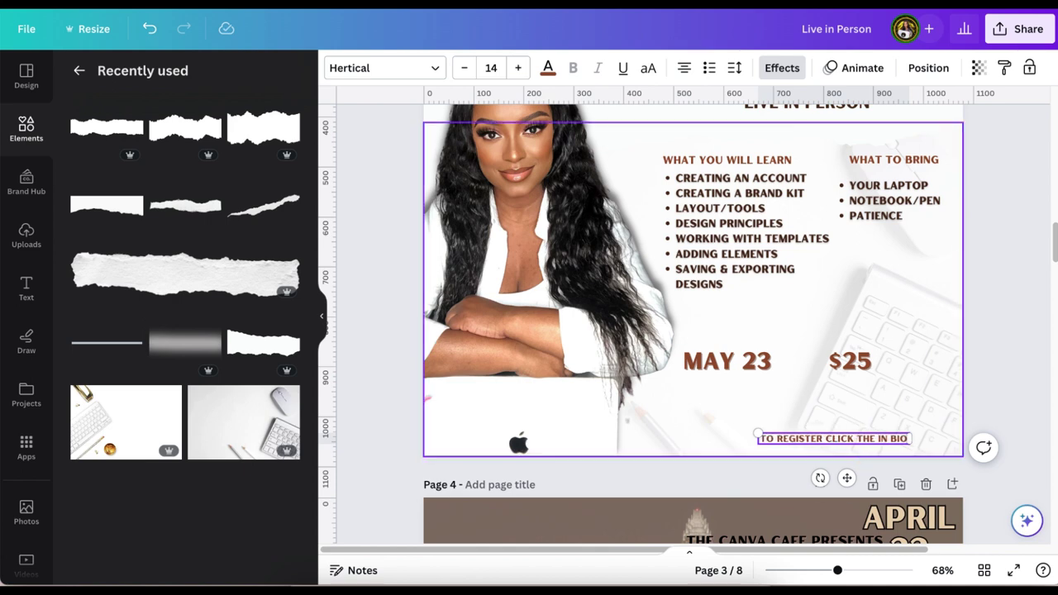
text(LINK IN MY)
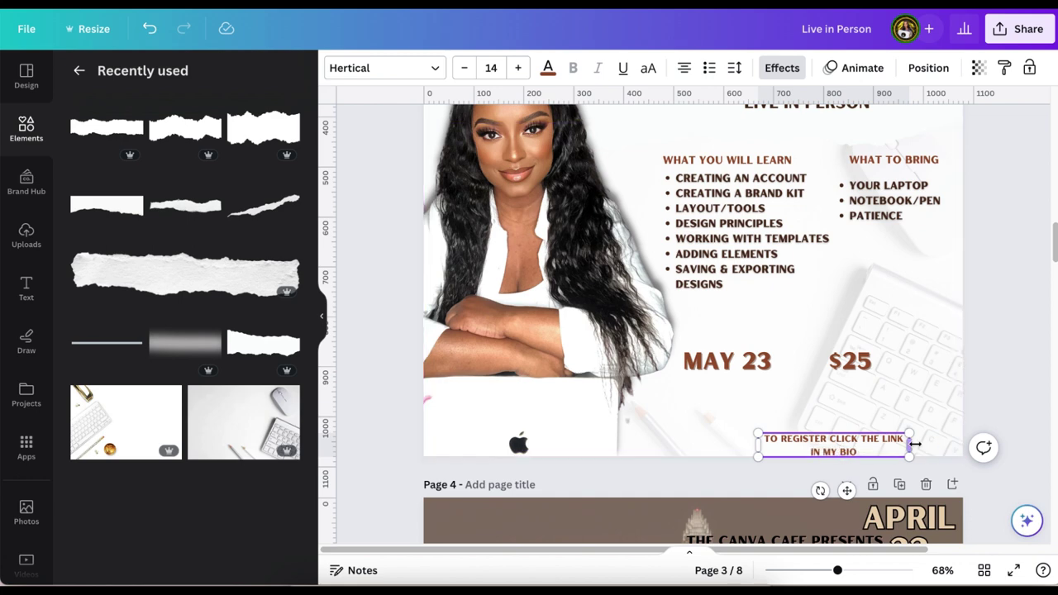
drag(914, 445, 972, 445)
drag(877, 477, 844, 479)
click(1001, 395)
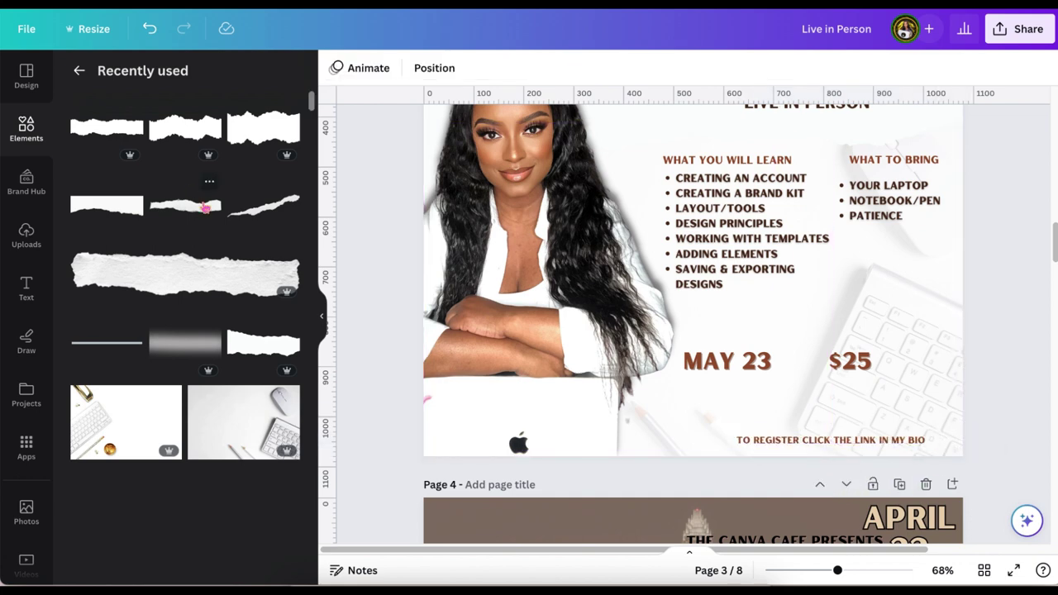
click(206, 209)
click(694, 112)
click(212, 329)
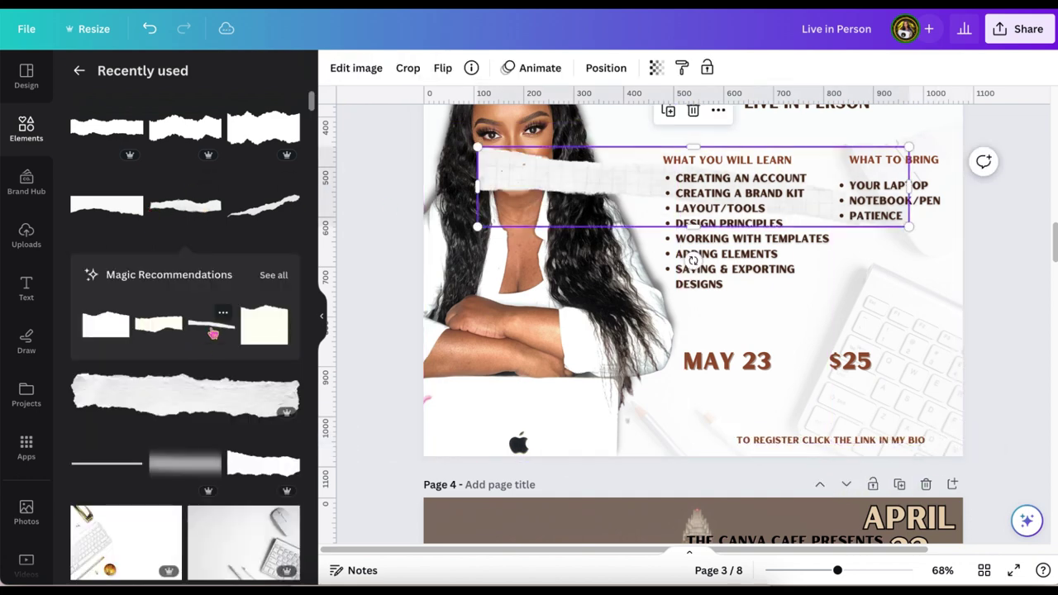
click(691, 113)
Add a white torn-paper strip along the bottom of page 3, around the registration line.
click(272, 452)
drag(632, 186, 724, 432)
drag(945, 431, 964, 429)
click(891, 418)
scroll(891, 417, up, 1)
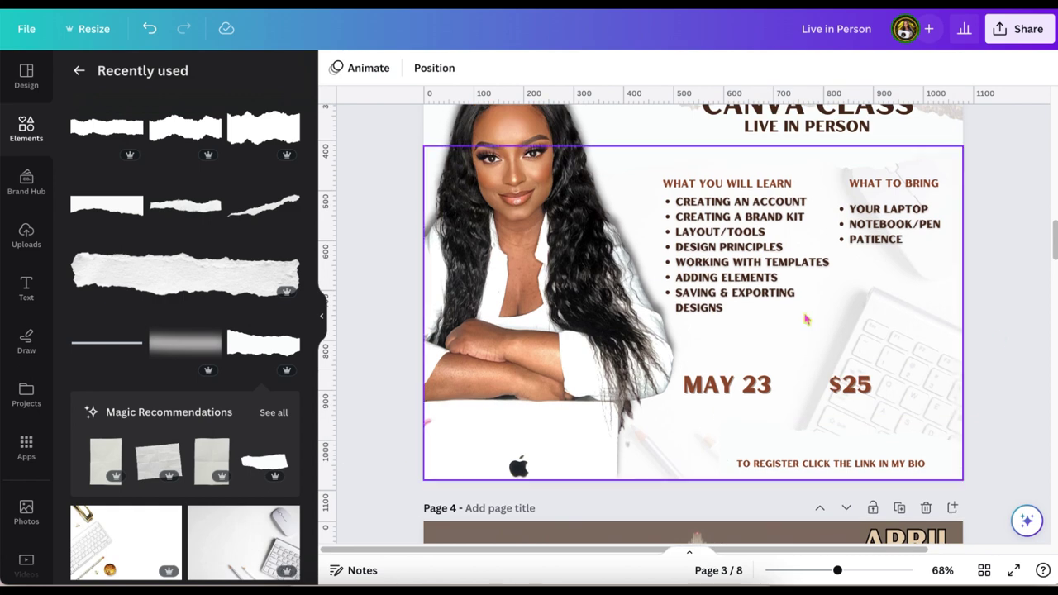
click(171, 350)
drag(483, 220, 538, 465)
click(623, 296)
Add the white gradient shade, flip it vertically and fit it over the portrait's laptop in page 3's lower-left corner.
scroll(170, 411, down, 10)
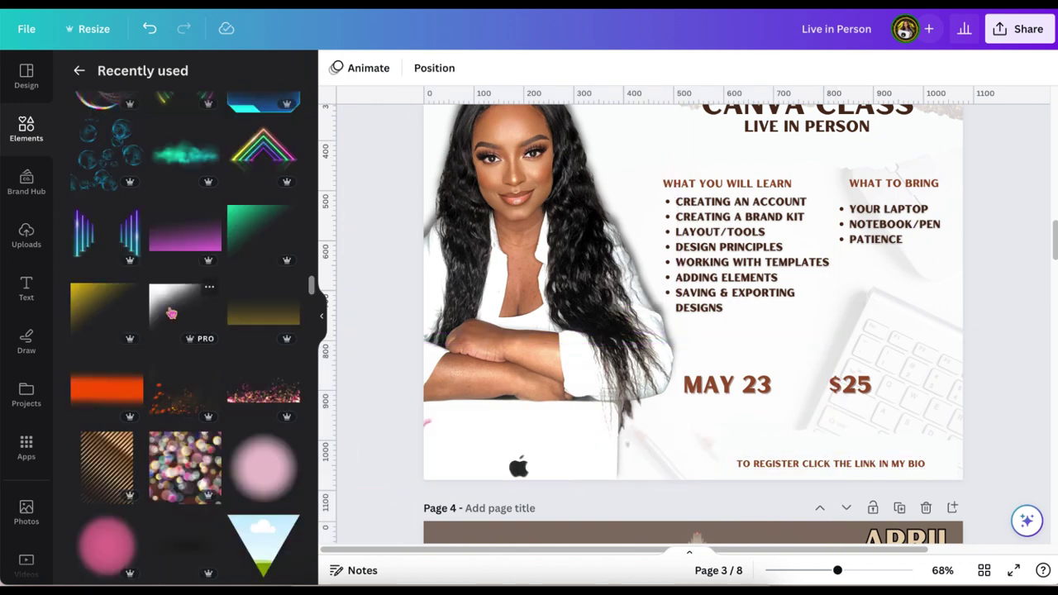
click(171, 312)
drag(481, 374, 412, 452)
click(443, 68)
click(449, 134)
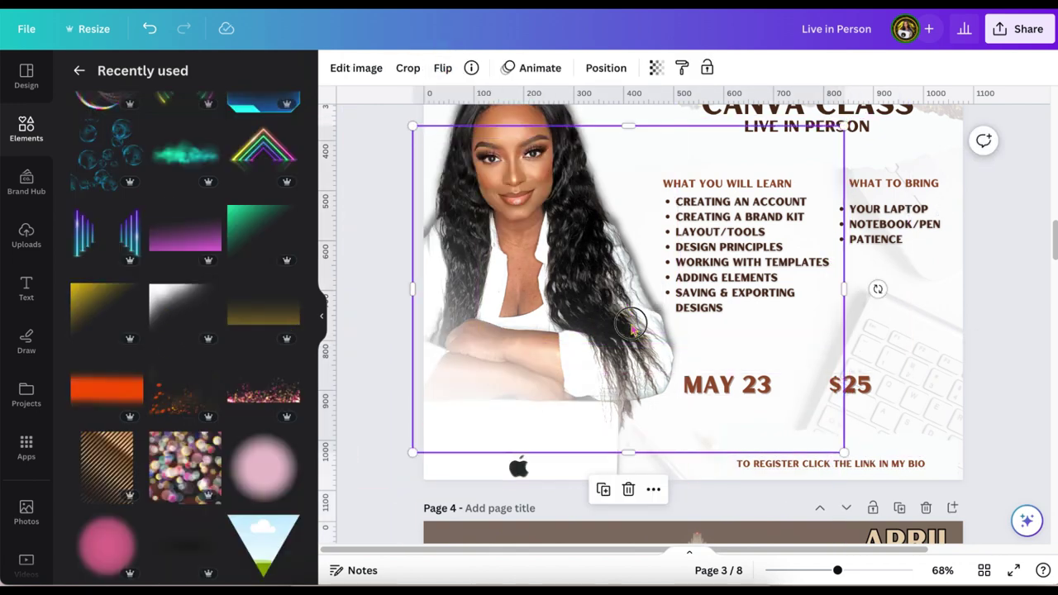
drag(630, 327, 638, 358)
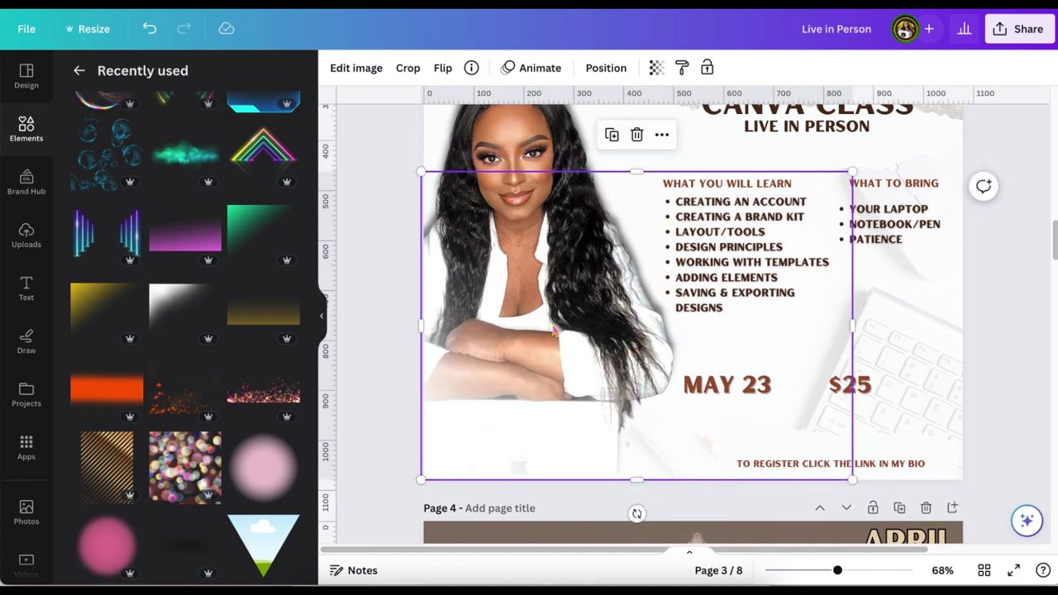
drag(552, 321, 548, 331)
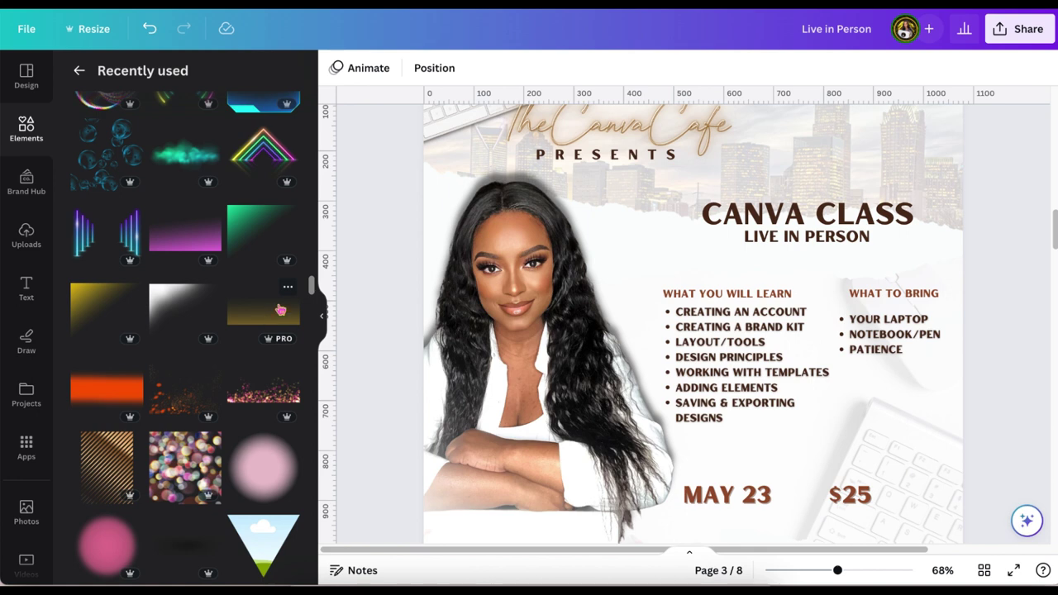
Examine the details and keywords of the Yellow Transparent gradient shade element.
click(287, 288)
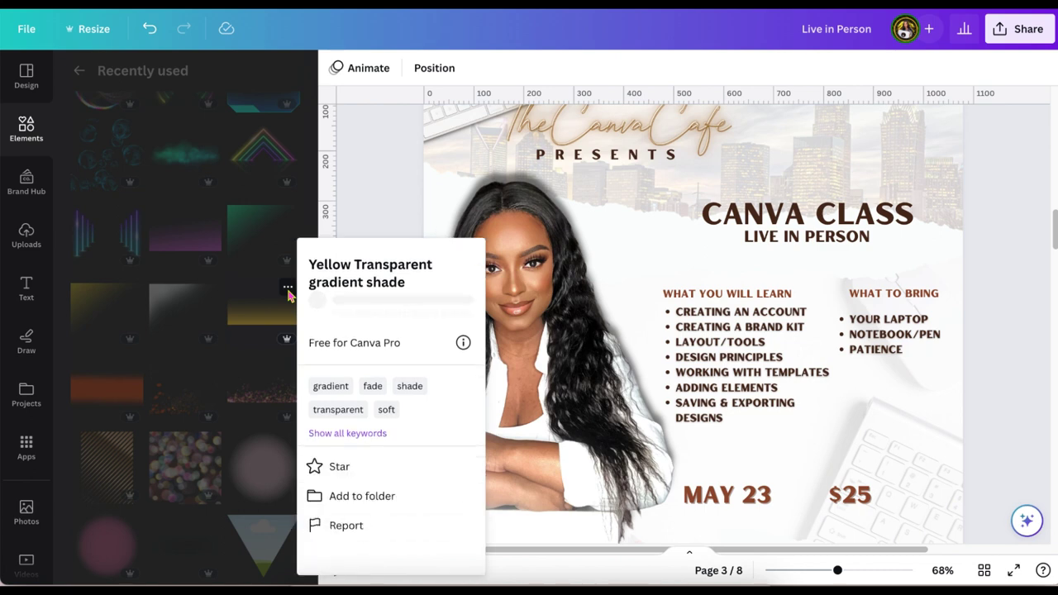
click(351, 236)
scroll(198, 408, down, 3)
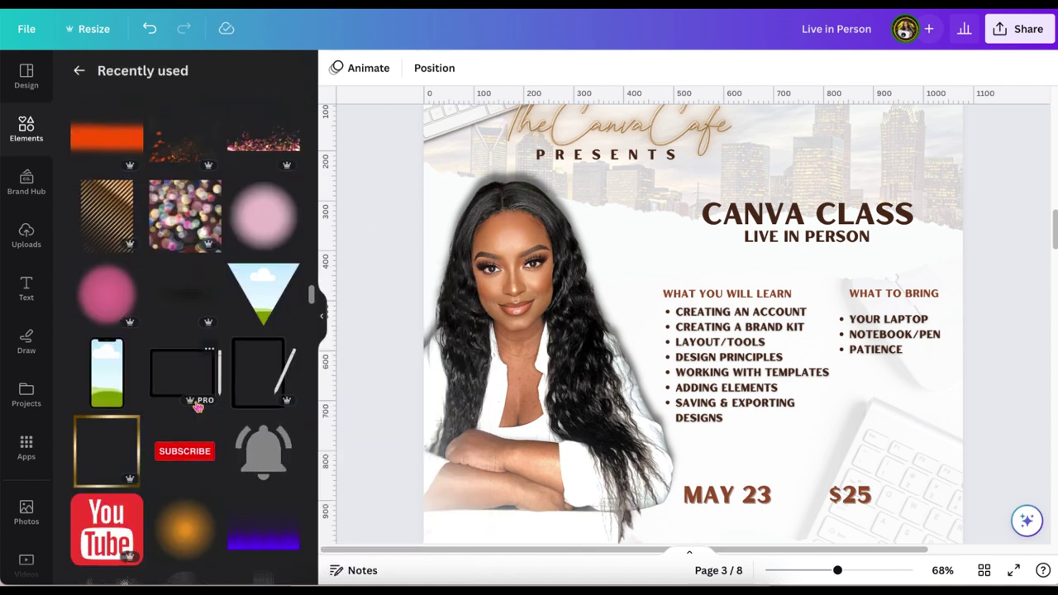
scroll(199, 407, up, 3)
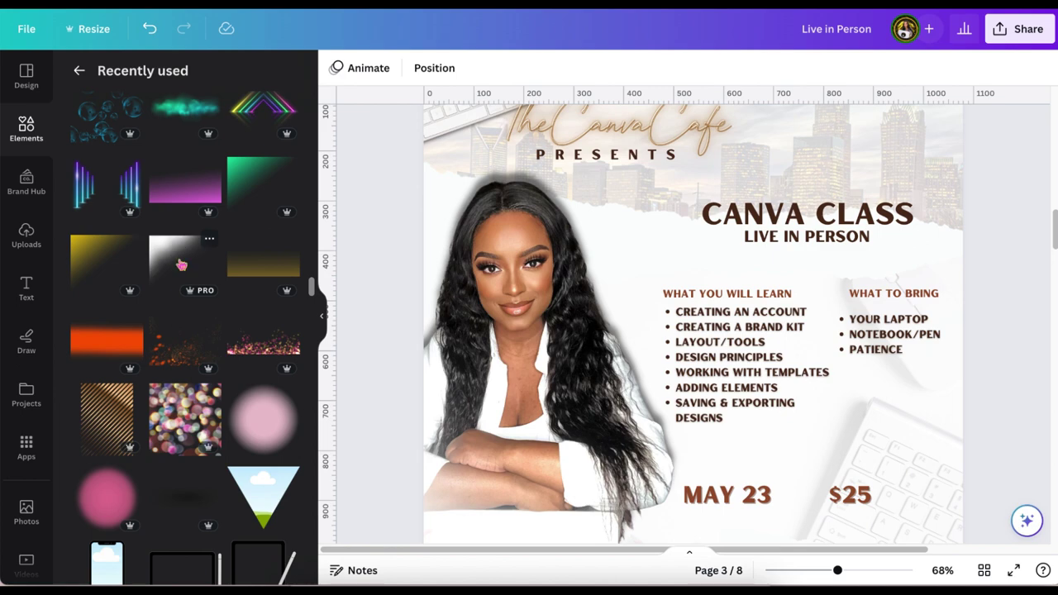
Add a second white gradient shade and fit it over the keyboard in page 3's upper-left corner.
click(181, 265)
drag(634, 267, 545, 246)
scroll(545, 245, up, 2)
drag(433, 342, 442, 259)
drag(606, 165, 605, 209)
drag(453, 385, 439, 347)
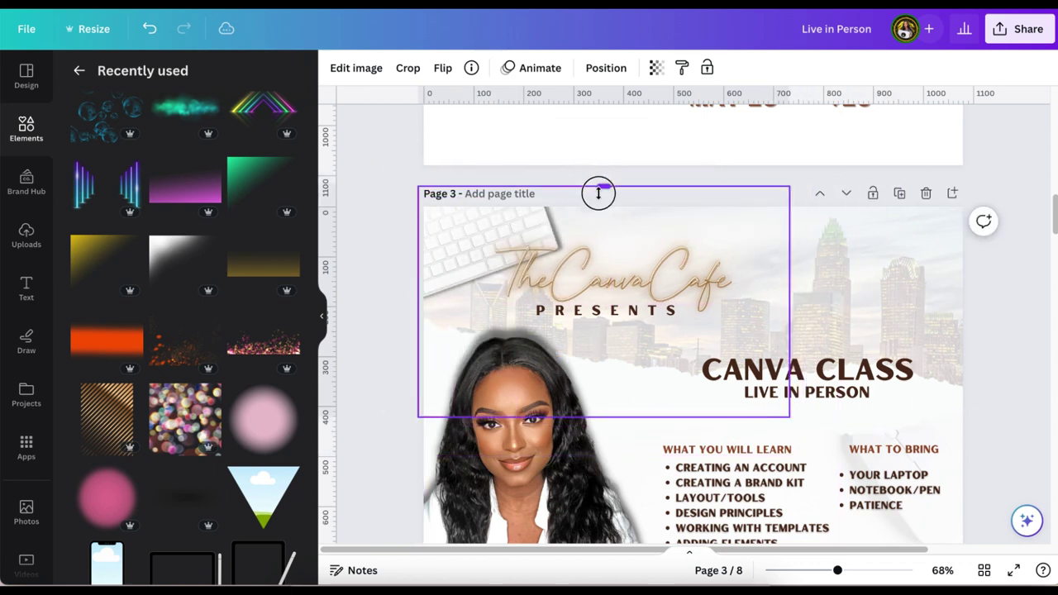
Copy the HOSTED BY: TREBLE CLEF WINE SHOP line from page 4 and place it directly under CANVA CLASS on page 3.
scroll(413, 387, down, 5)
scroll(413, 386, down, 3)
click(734, 241)
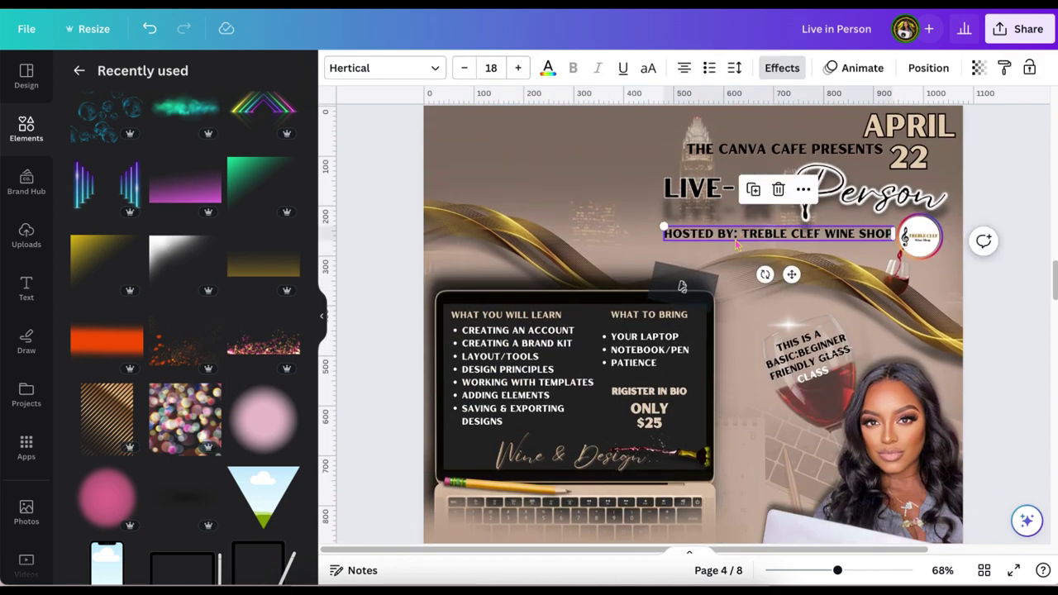
scroll(717, 323, up, 6)
click(617, 241)
key(ctrl+v)
drag(736, 163, 825, 260)
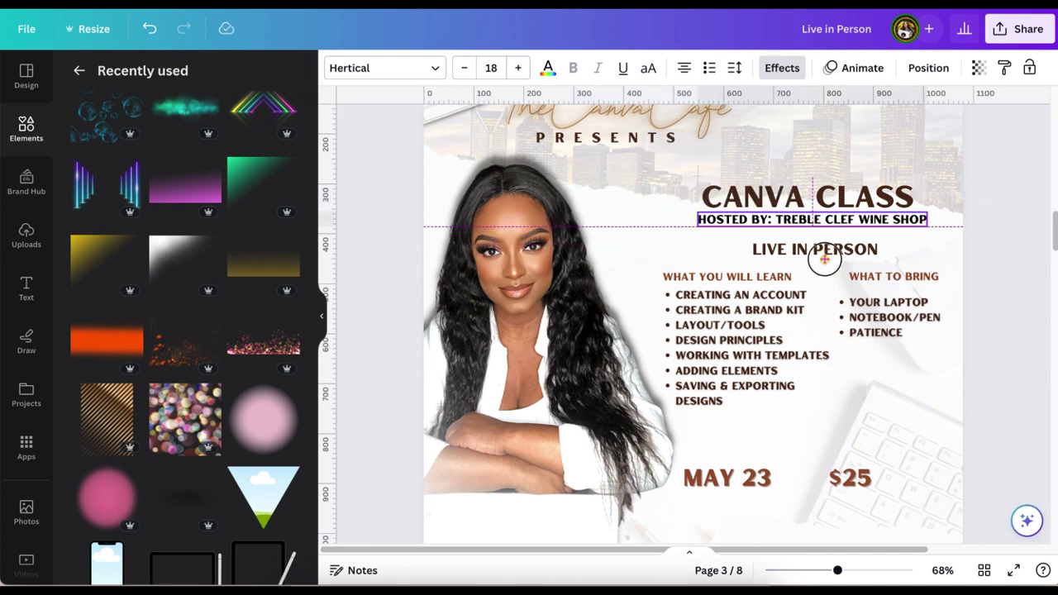
Recolour the HOSTED BY line in the reddish brown of the section headings.
click(547, 68)
click(283, 307)
click(383, 258)
Reduce the text size of LIVE IN PERSON and centre it directly beneath the HOSTED BY line.
click(814, 249)
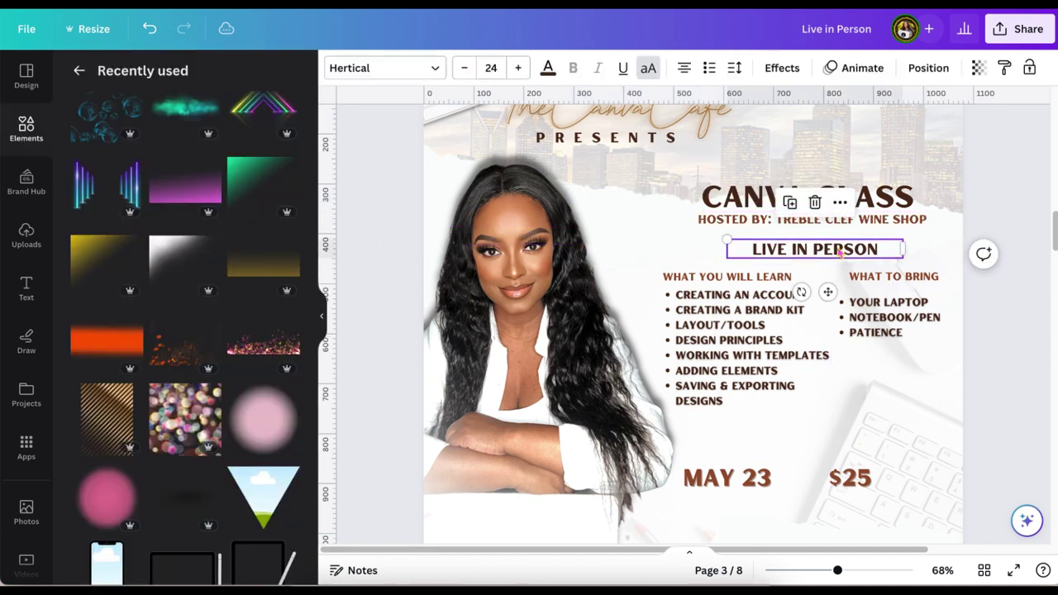
click(491, 68)
click(493, 170)
drag(826, 284, 826, 275)
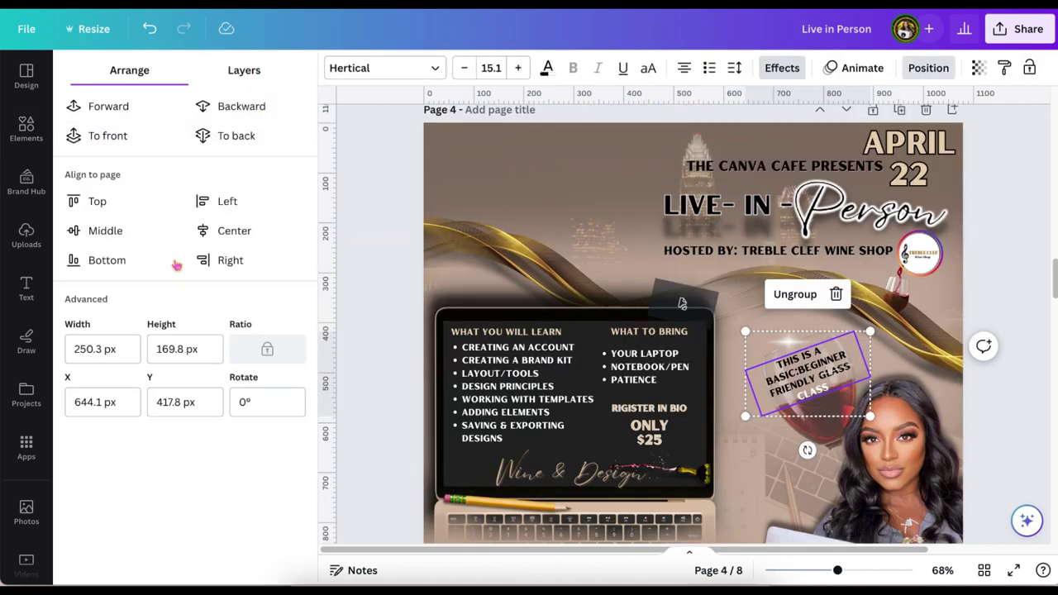
Copy the wine glass image from page 4 and paste it onto page 3.
click(244, 70)
scroll(184, 266, down, 10)
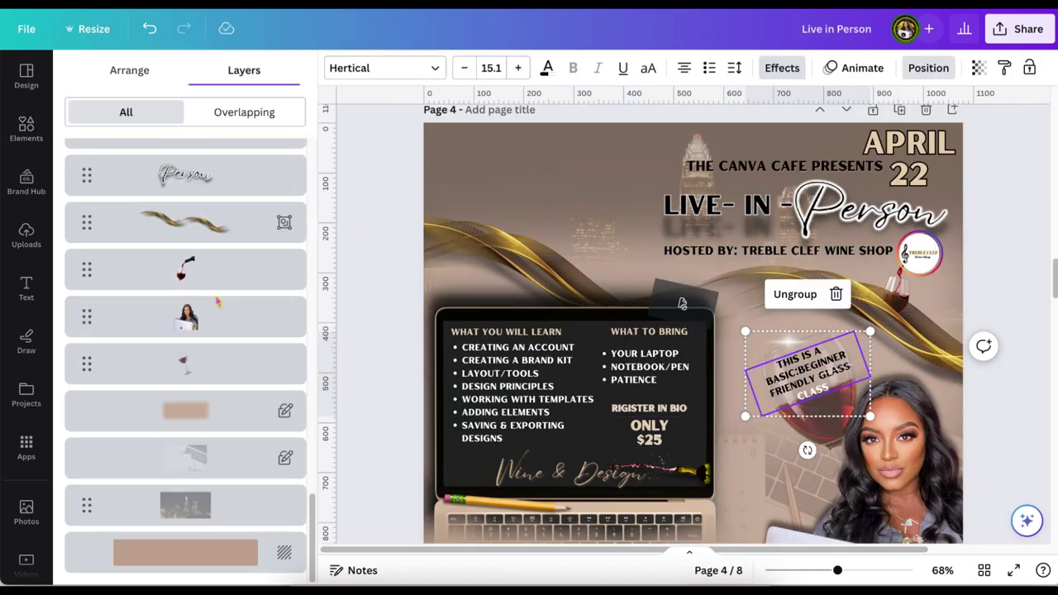
click(228, 372)
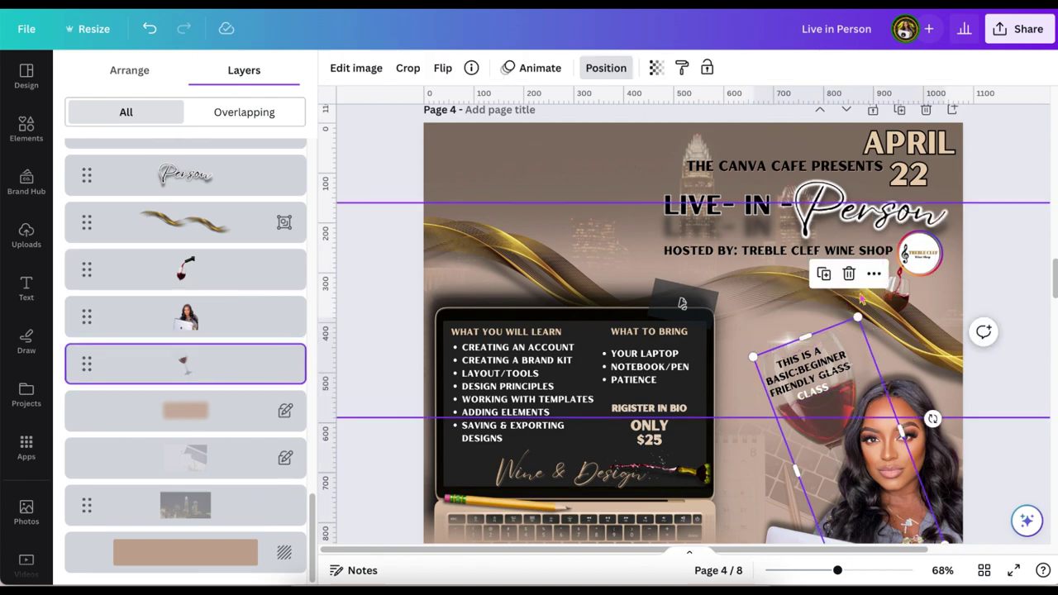
click(874, 273)
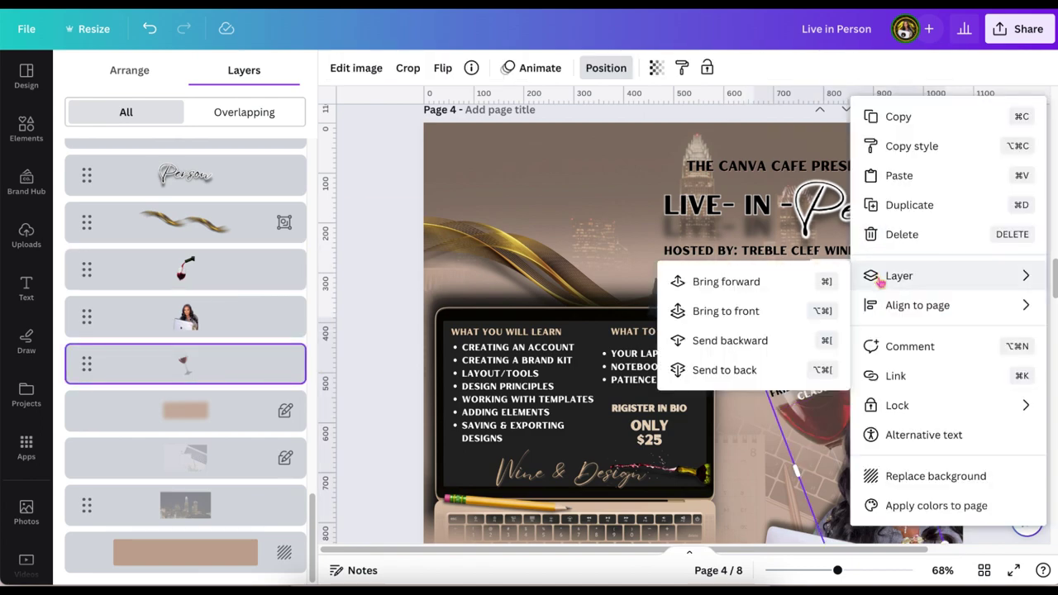
click(894, 118)
scroll(826, 276, up, 1)
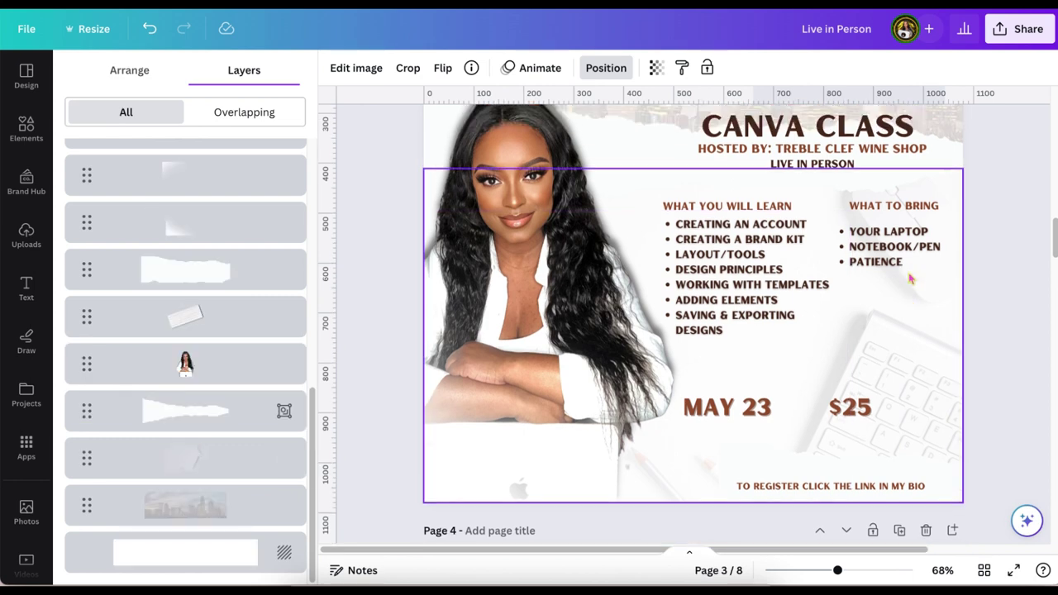
right_click(910, 278)
click(757, 229)
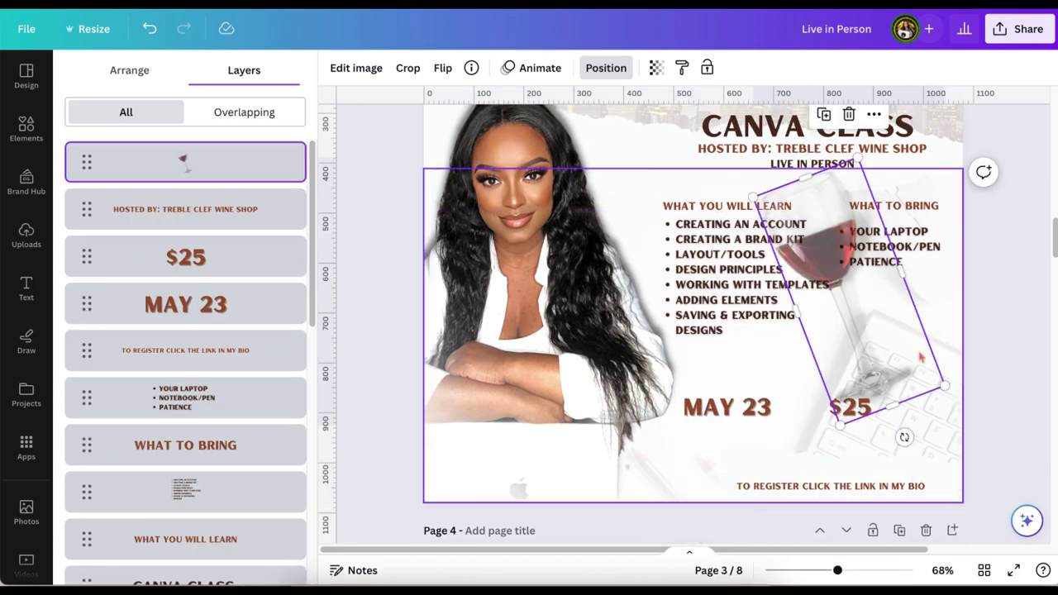
Place the wine glass partly off page 3's right edge, layered behind the WHAT TO BRING text.
drag(896, 350, 990, 471)
scroll(983, 463, up, 1)
drag(923, 403, 960, 217)
click(246, 113)
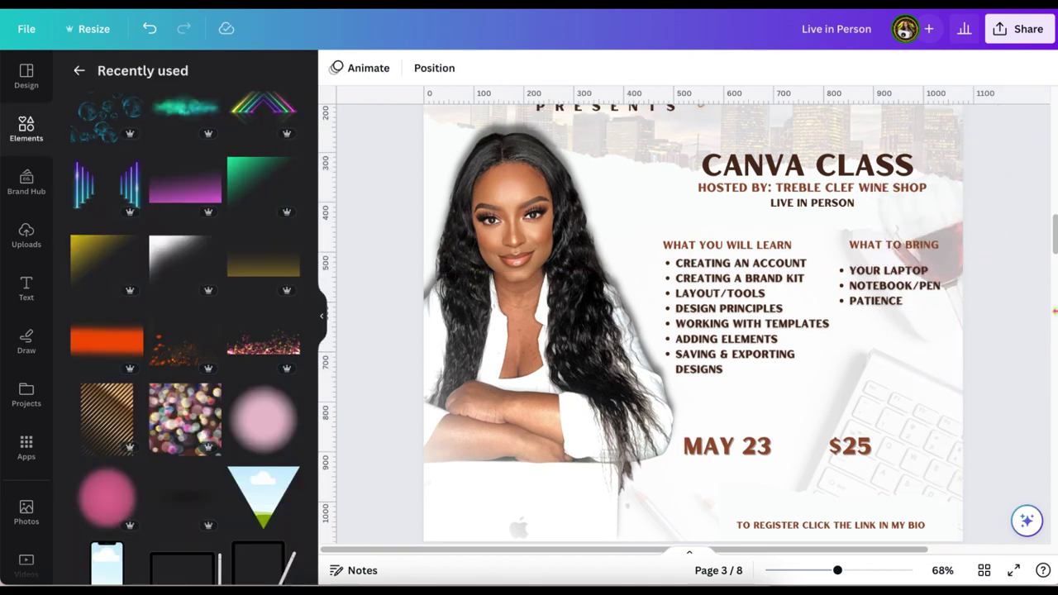
drag(967, 252, 973, 261)
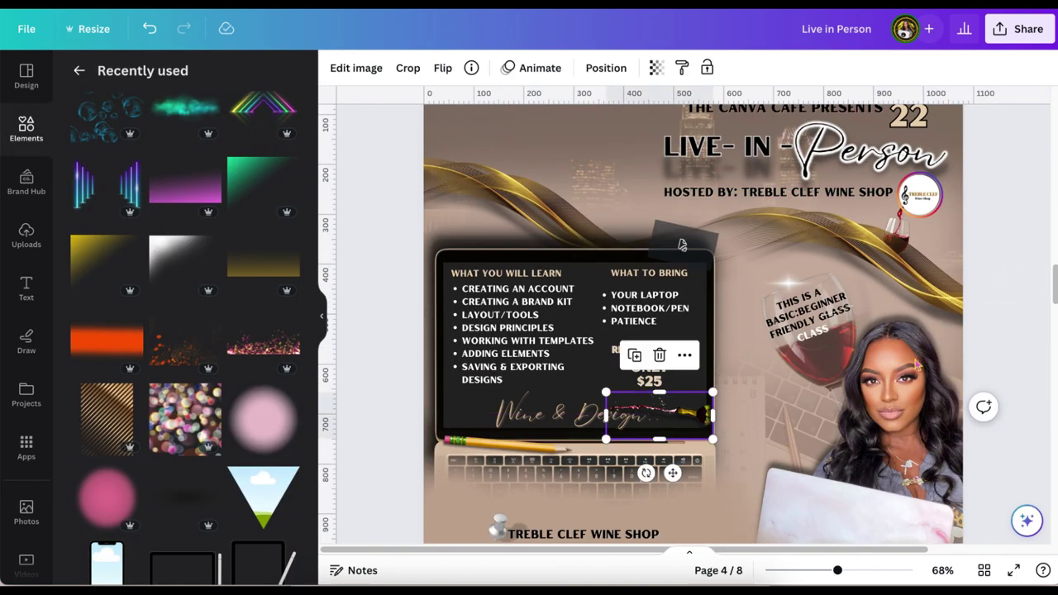
Copy the spilling wine bottle from page 4 to page 3 and enlarge it.
scroll(919, 347, up, 7)
key(super+v)
drag(674, 443, 914, 318)
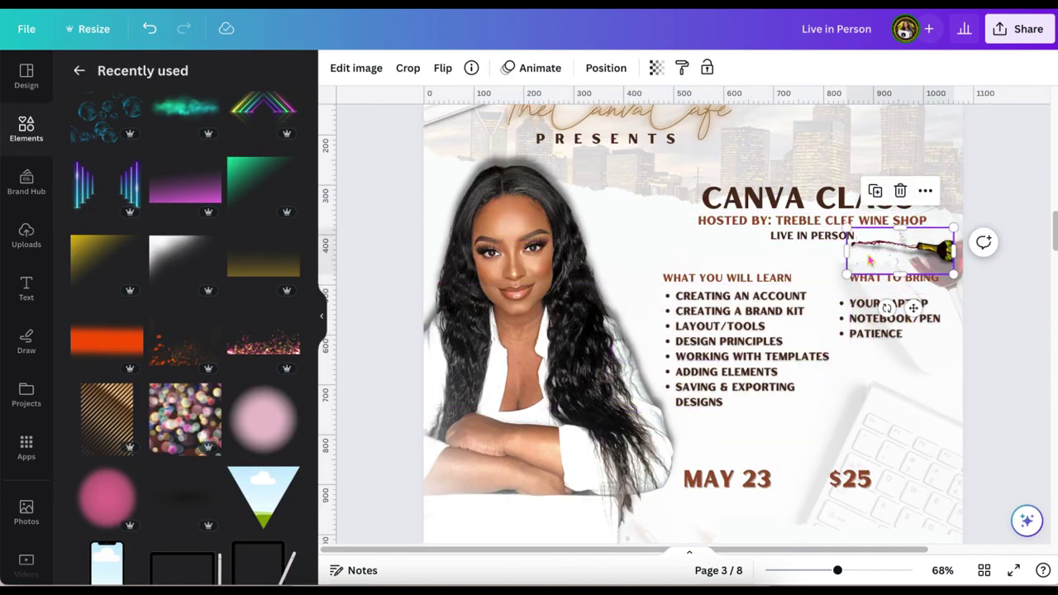
drag(847, 273, 807, 263)
Move the wine glass up into the skyline's right corner and the bottle to page 3's right edge beside LIVE IN PERSON.
drag(943, 262, 941, 120)
click(992, 190)
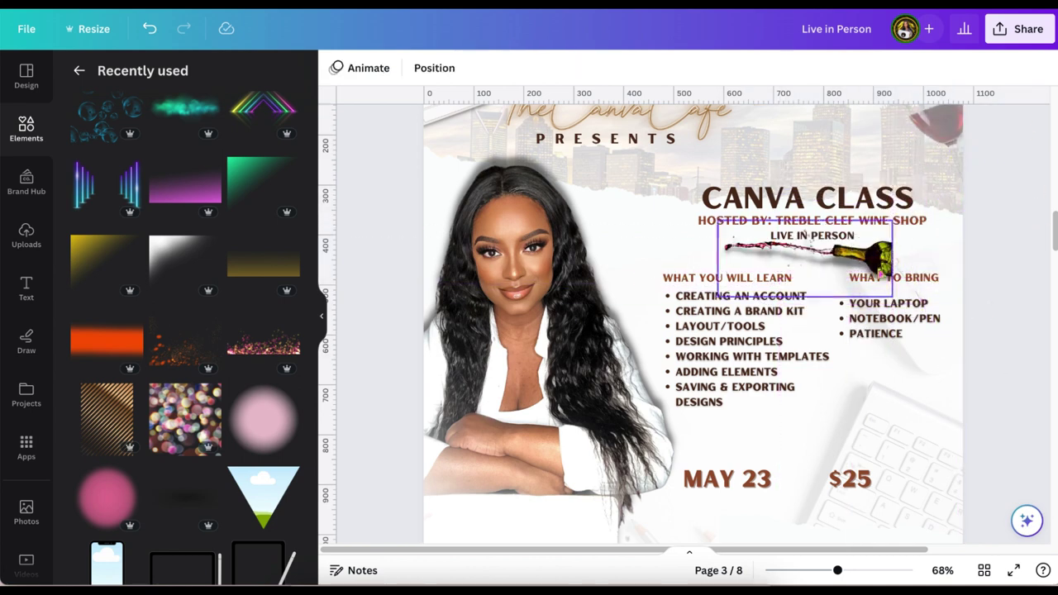
drag(880, 274, 943, 273)
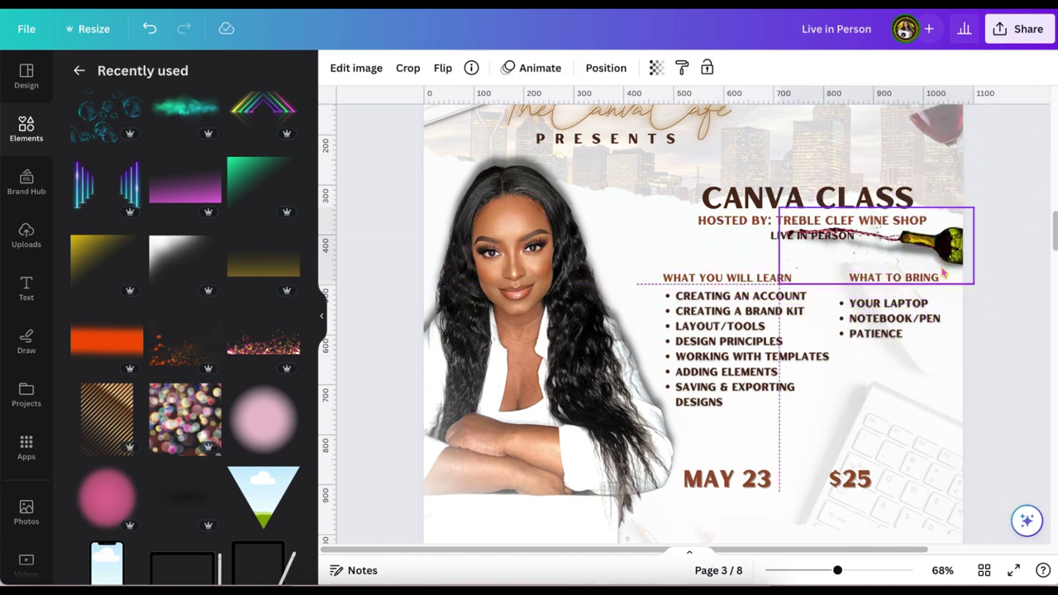
Move LIVE IN PERSON slightly down so it sits below the wine splash.
click(822, 236)
drag(824, 270, 824, 279)
click(990, 286)
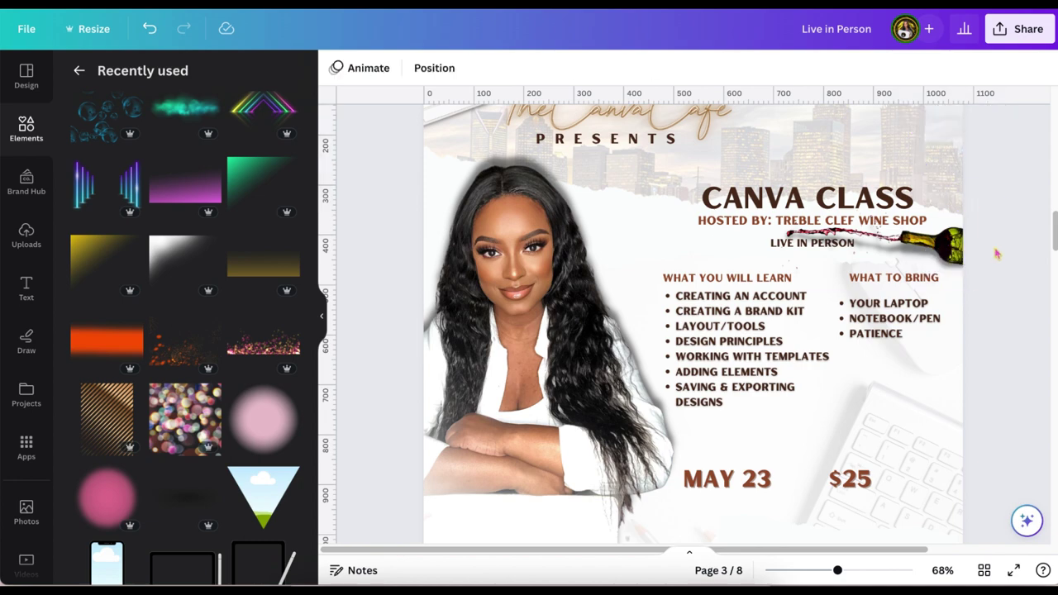
Copy the pencil from page 4 to page 3 and set it at a slant between the laptop and the registration line.
scroll(485, 180, down, 8)
click(485, 180)
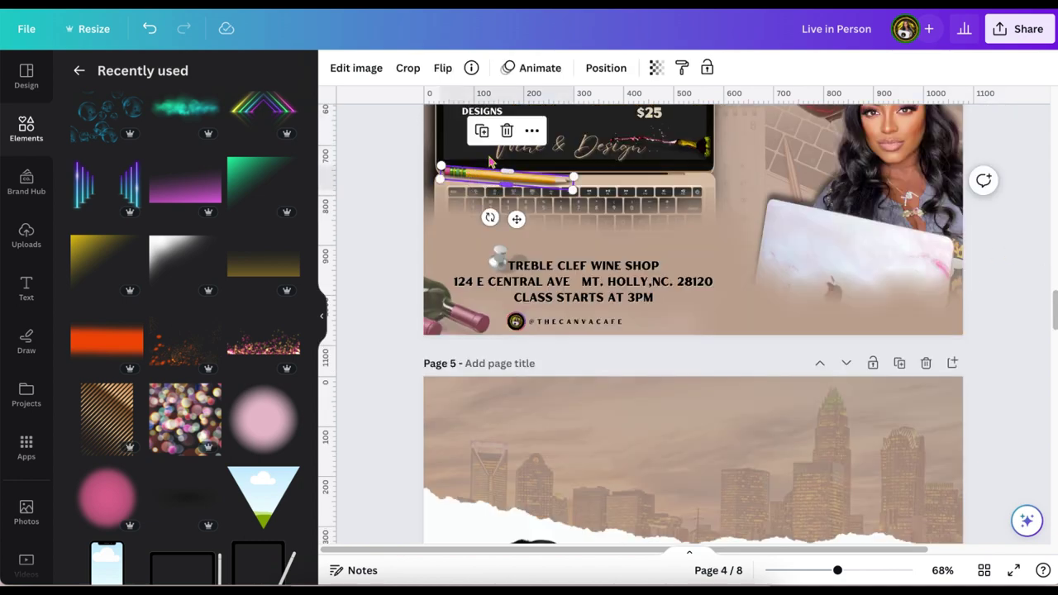
scroll(639, 263, up, 8)
click(639, 263)
key(ctrl+v)
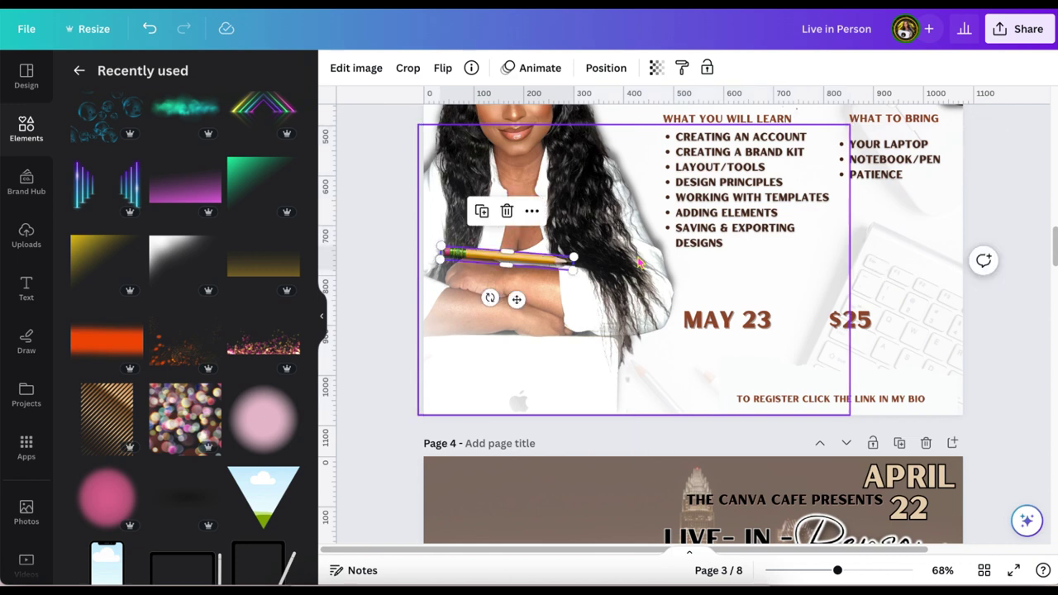
mouse_move(524, 326)
mouse_down()
mouse_move(499, 416)
mouse_move(652, 422)
mouse_up()
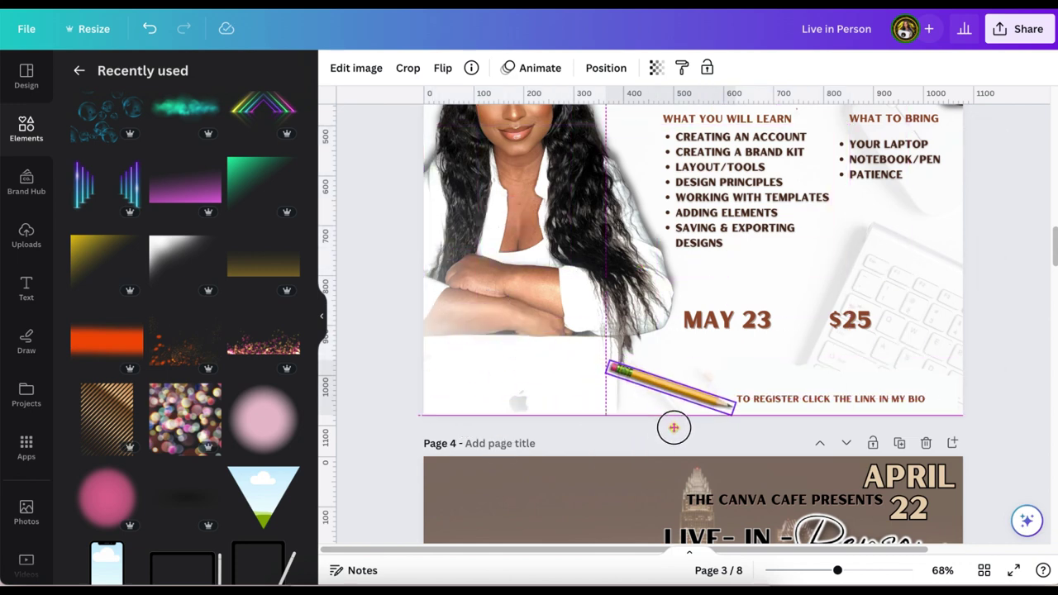
Fade the slanted pencil beside the laptop to a transparency of about 50.
click(606, 68)
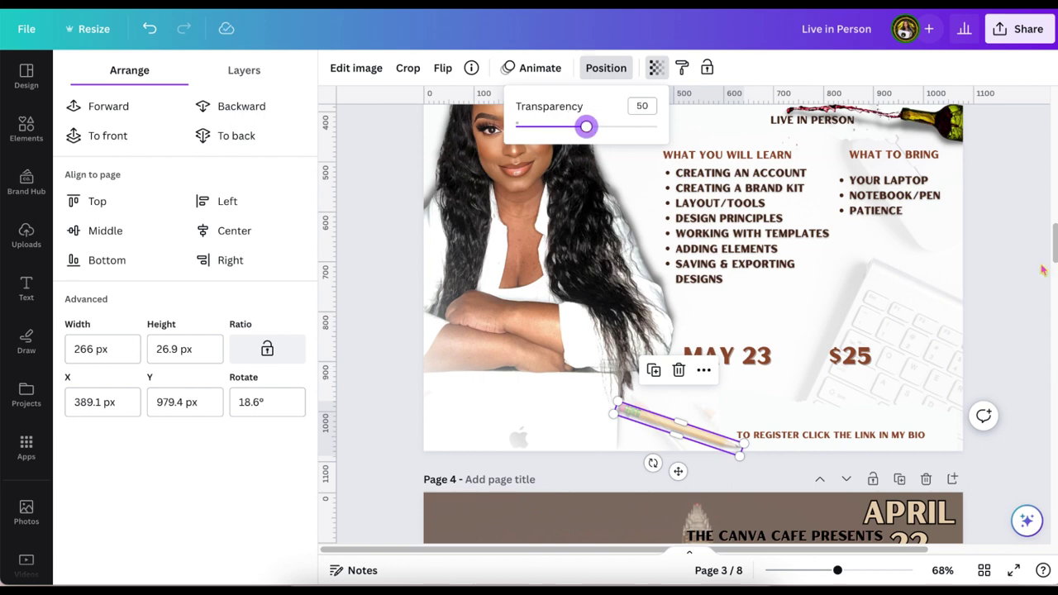
Try a shortened, upright copy of the pencil as a divider between MAY 23 and $25, and delete it.
drag(677, 515, 791, 435)
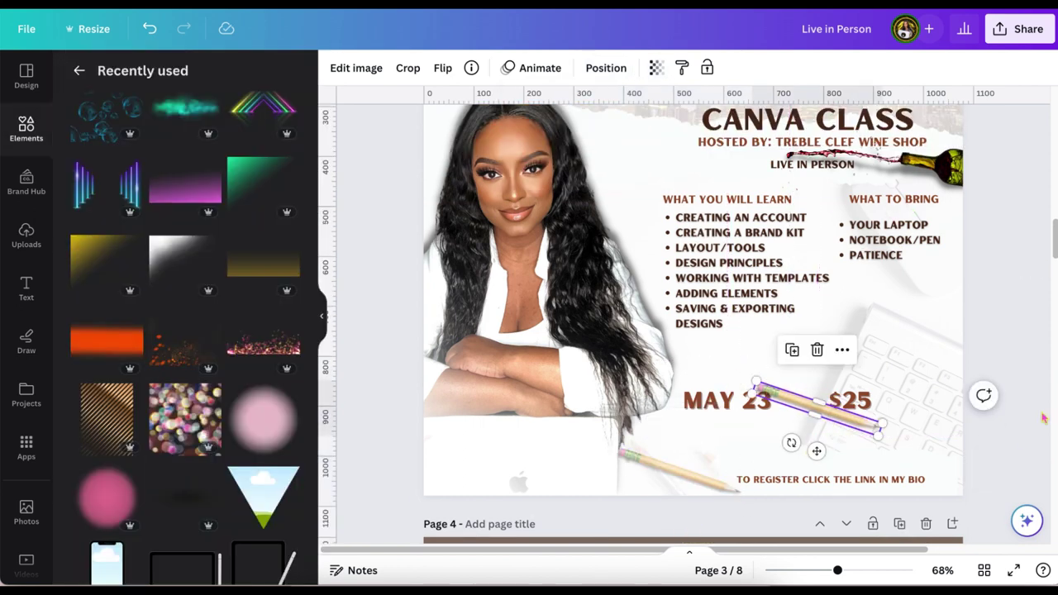
click(1043, 419)
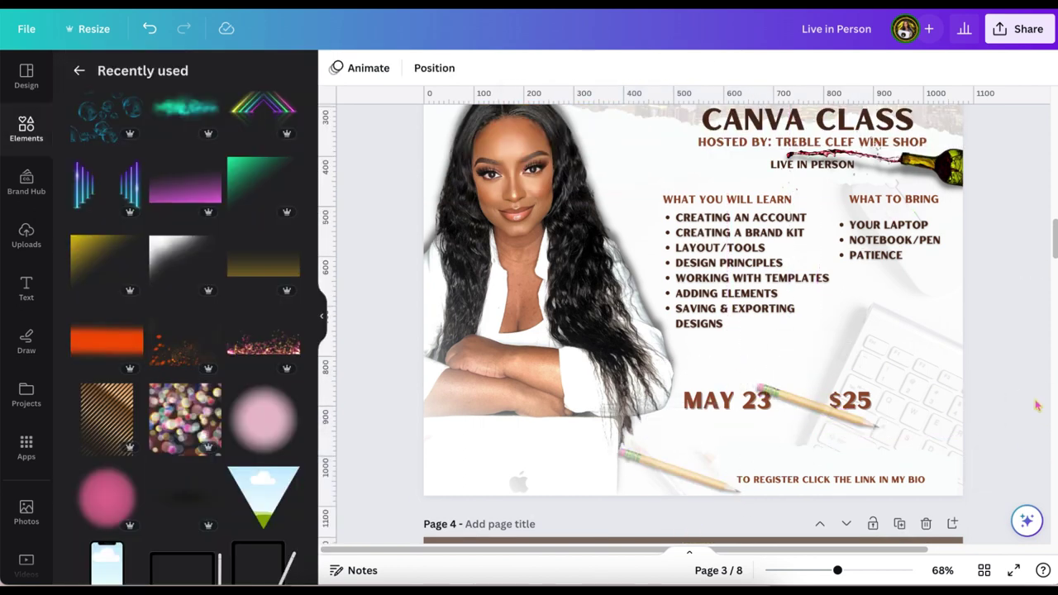
click(810, 411)
drag(791, 445, 718, 388)
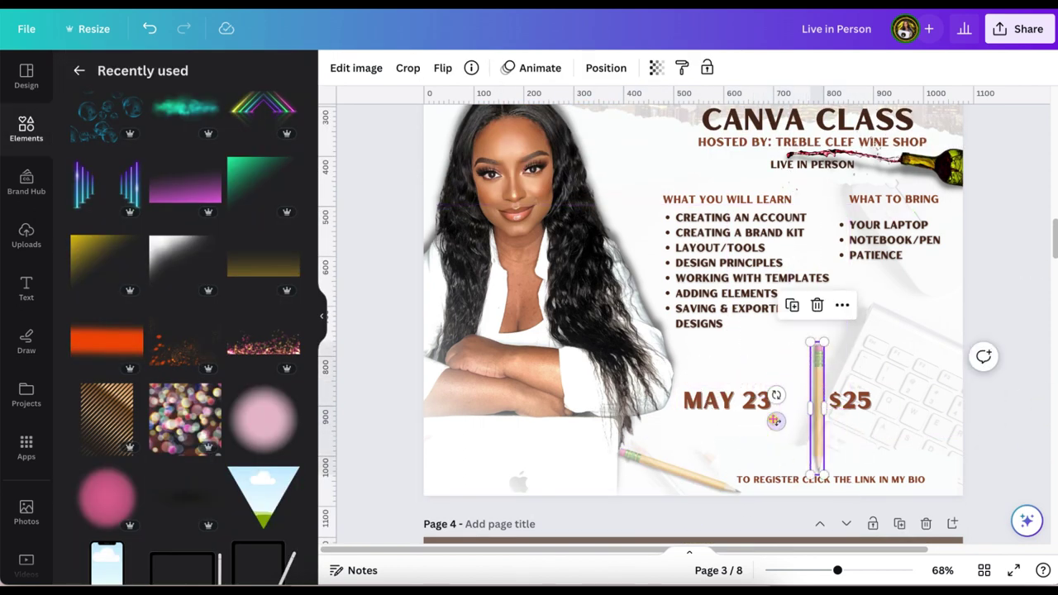
mouse_move(775, 421)
mouse_down()
mouse_move(764, 438)
mouse_move(779, 469)
mouse_up()
click(990, 429)
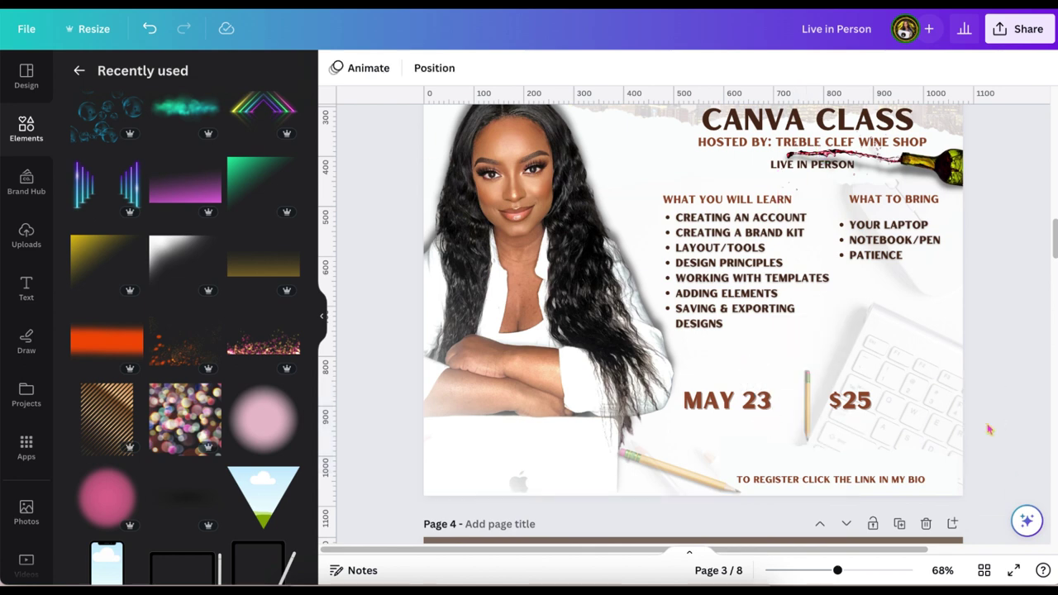
click(806, 419)
key(Delete)
Shift MAY 23 slightly right toward $25 and add a shadow to the torn paper behind the registration line.
click(747, 410)
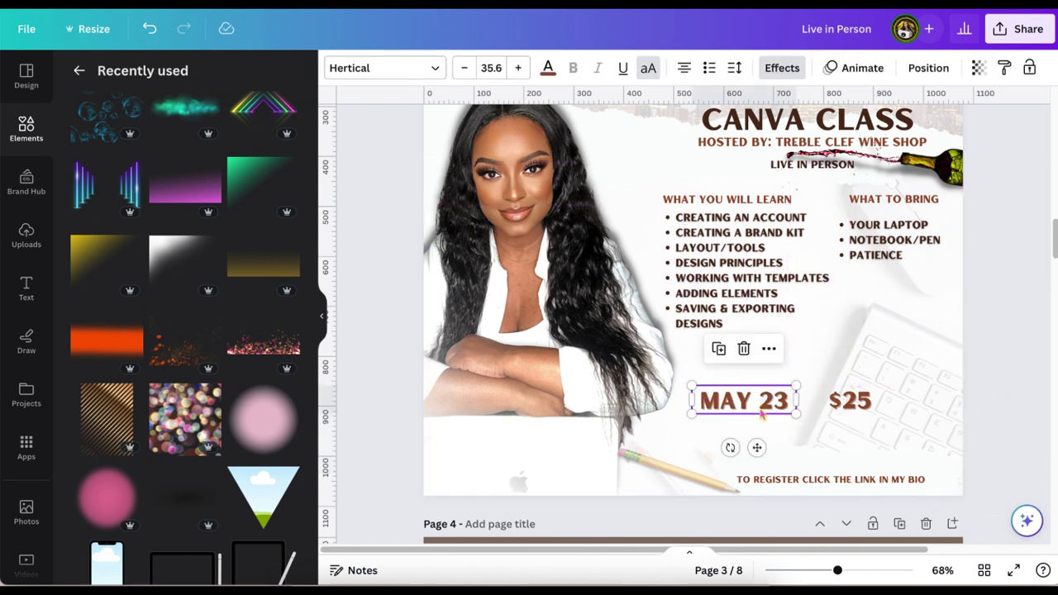
click(1009, 363)
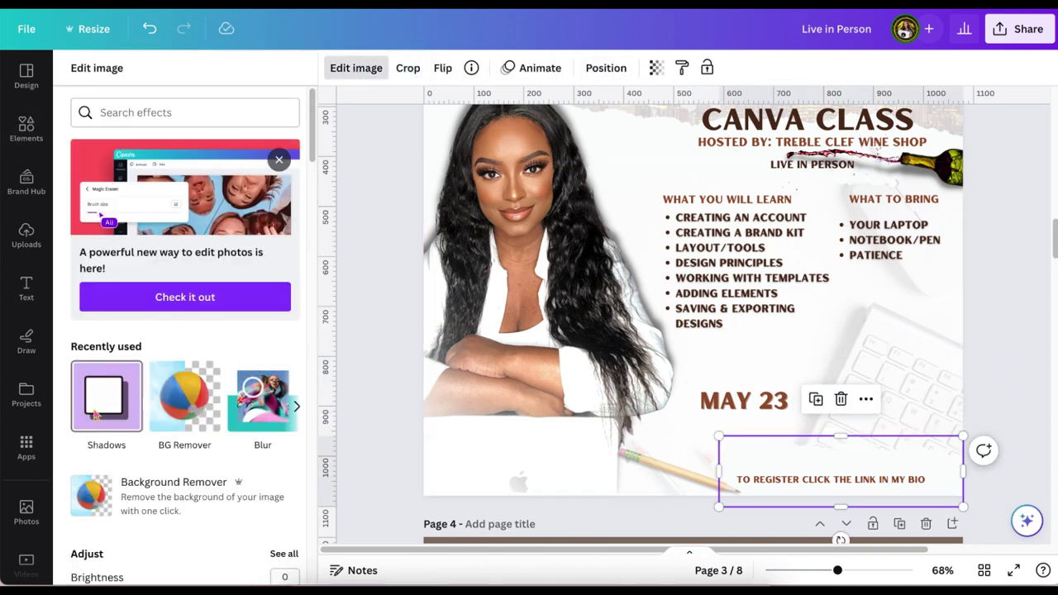
click(105, 397)
click(266, 161)
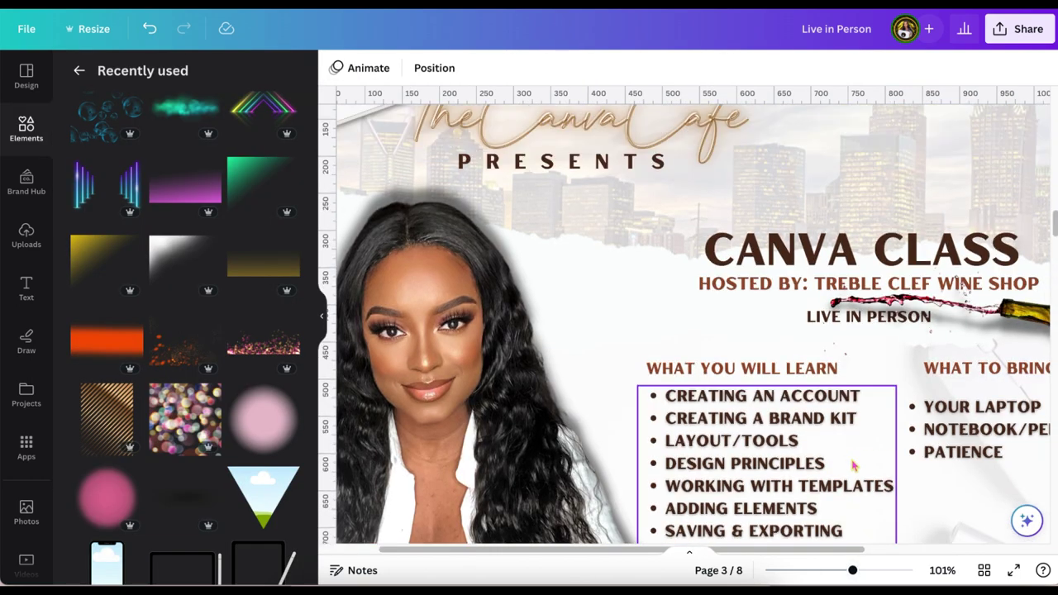
On the dark copy of the flyer, flip the torn paper behind the registration line horizontally and extend it to the laptop.
scroll(854, 467, up, 3)
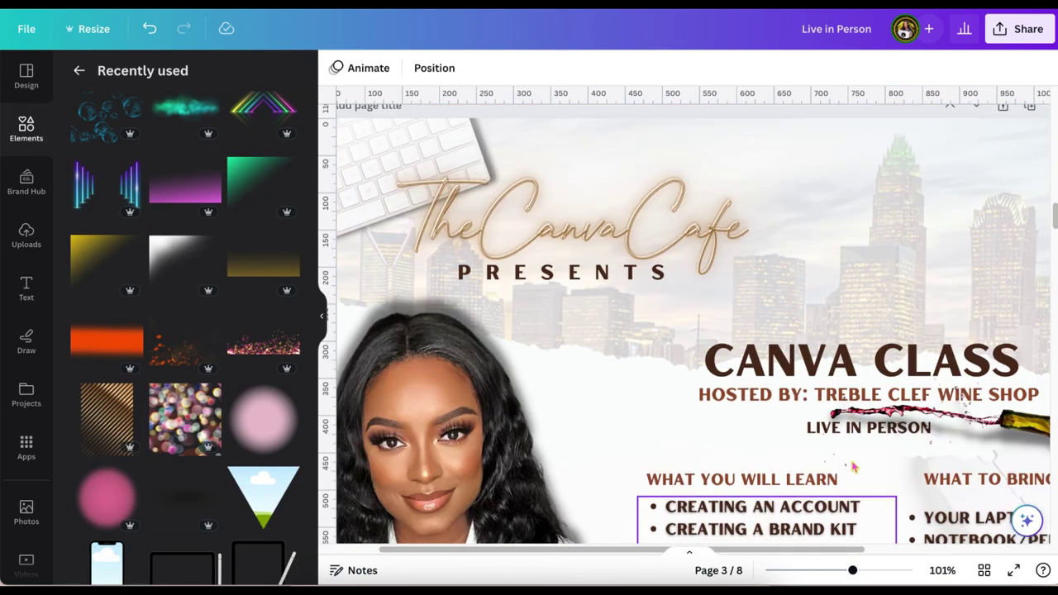
scroll(854, 467, down, 5)
scroll(854, 467, down, 3)
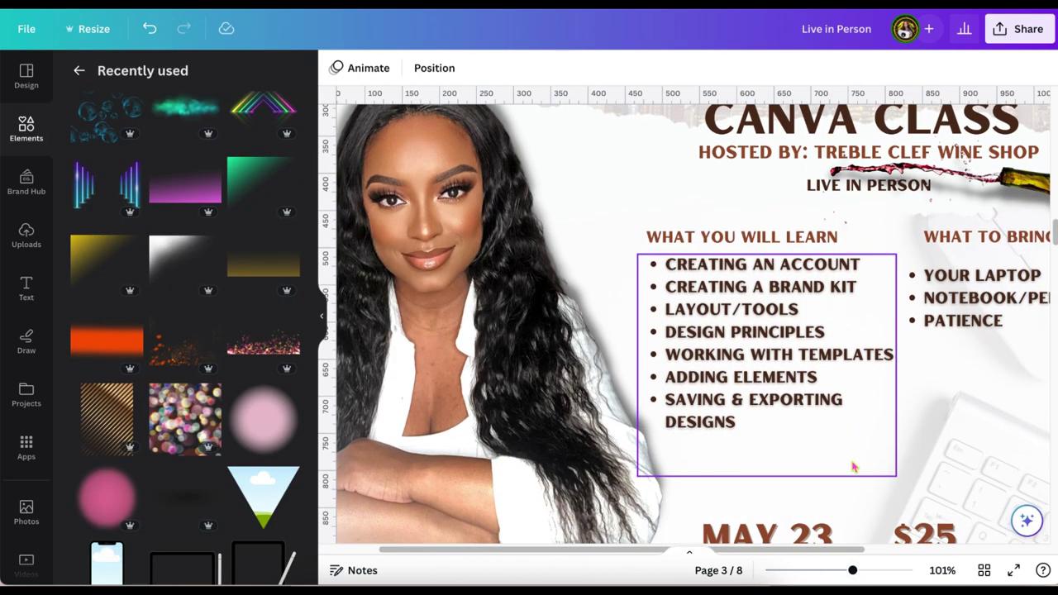
scroll(853, 467, down, 2)
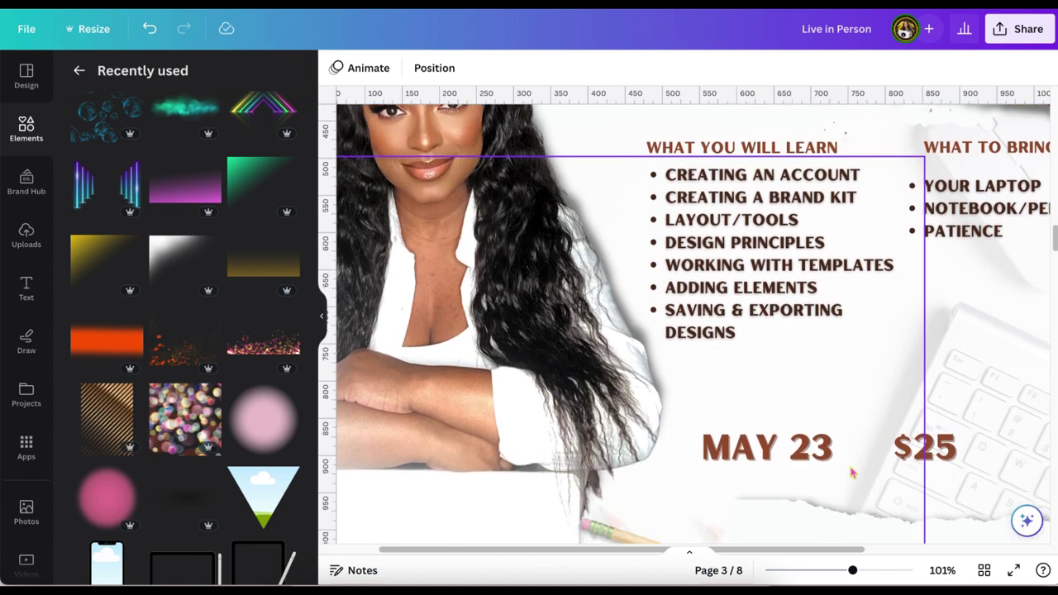
drag(852, 570, 833, 570)
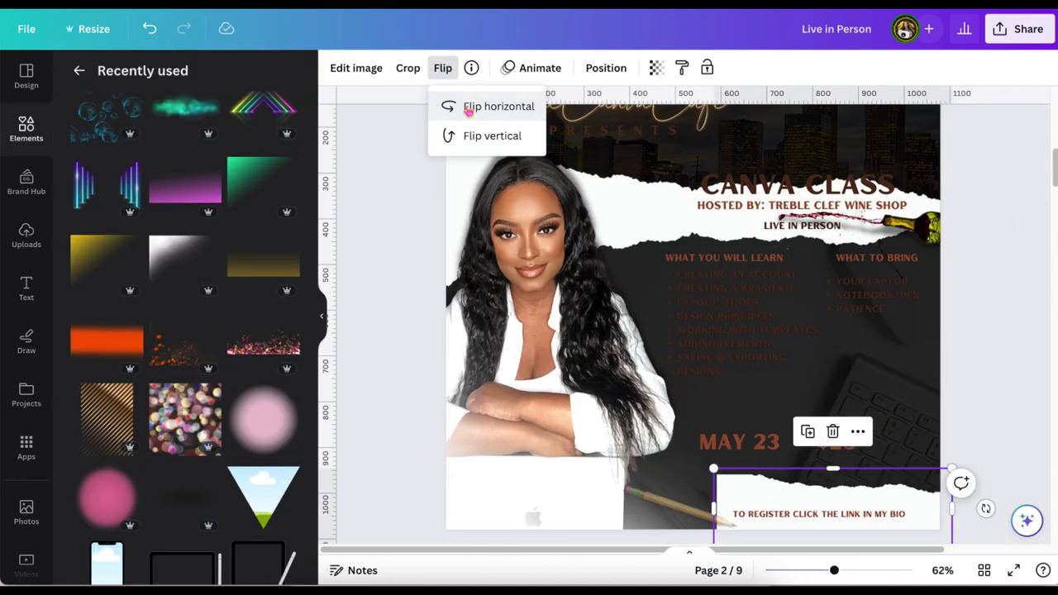
click(467, 111)
click(414, 410)
Recolour the dark page's bullet lists white and the WHAT YOU WILL LEARN and WHAT TO BRING headings tan.
click(548, 68)
click(876, 248)
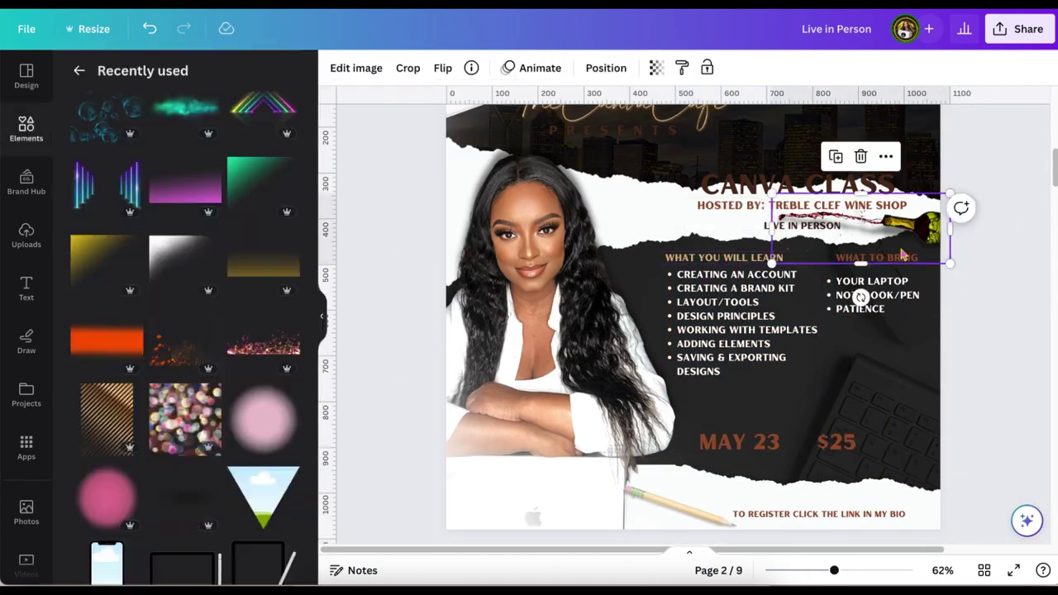
click(725, 258)
click(548, 67)
click(877, 258)
click(491, 68)
click(394, 288)
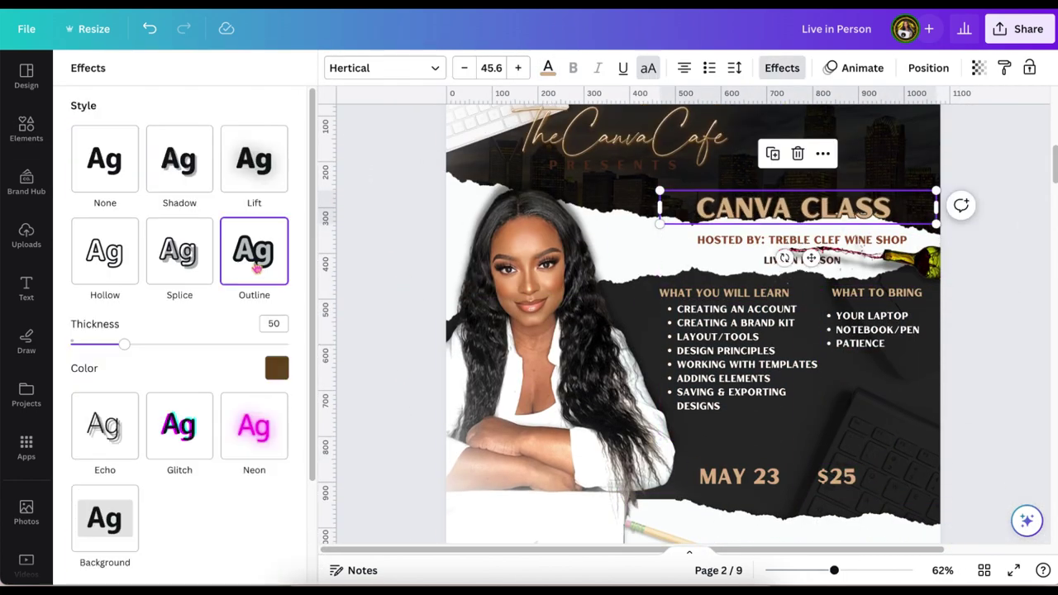
Style the dark page's CANVA CLASS title as white text with a dark shadow effect.
click(782, 68)
click(1040, 300)
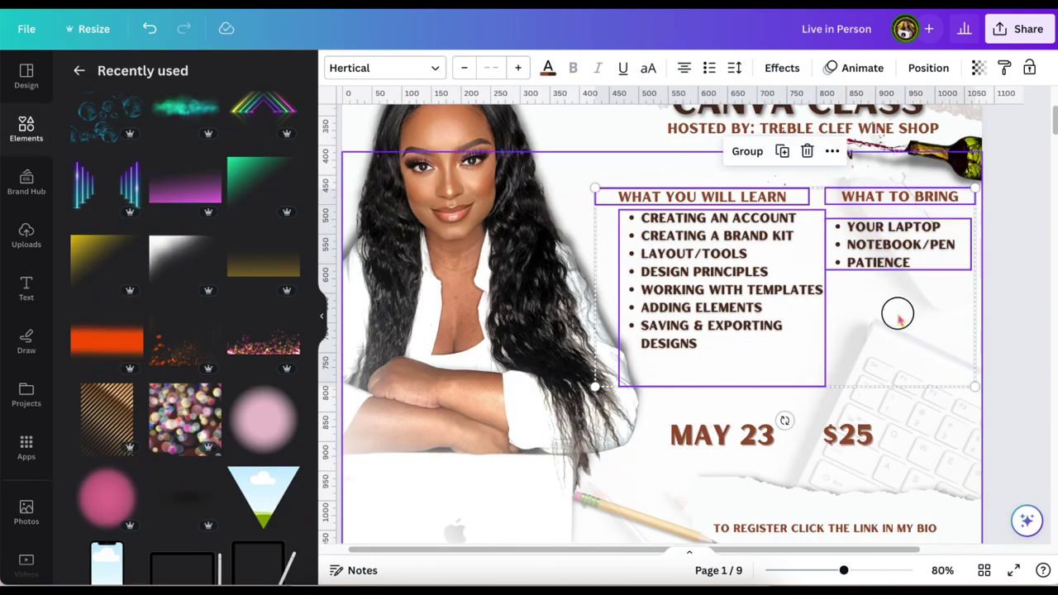
On page 1, move both lists with their headings slightly down and shift MAY 23 left, away from $25.
drag(898, 316, 897, 354)
click(1010, 332)
scroll(1009, 332, down, 1)
drag(695, 399, 674, 402)
drag(848, 400, 848, 403)
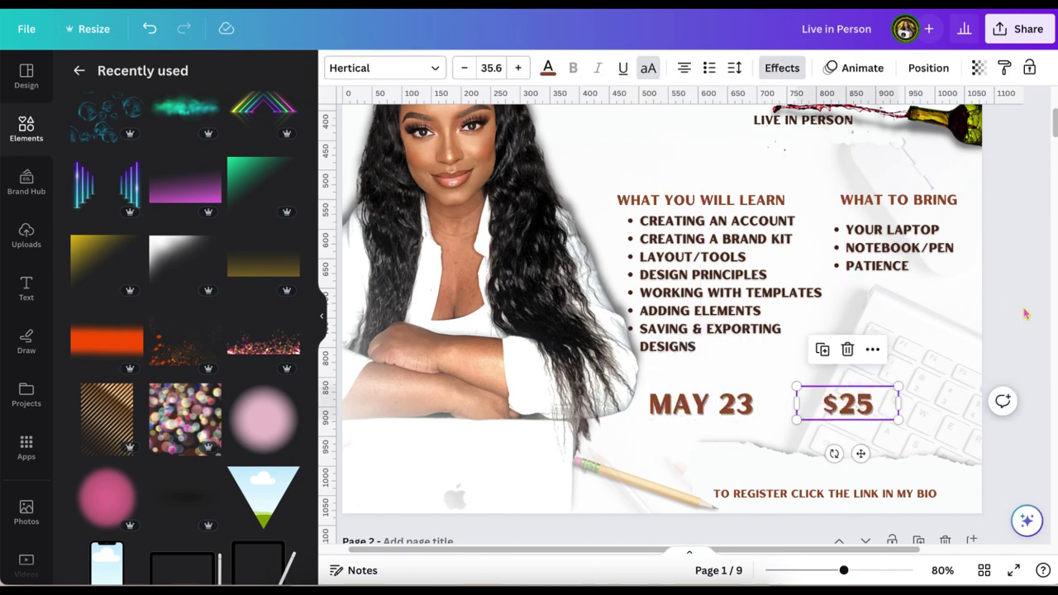
click(1024, 315)
Enlarge page 1's bottom torn paper to about 742 by 206 px and send it behind the portrait.
scroll(1024, 317, up, 1)
click(949, 497)
drag(689, 501, 557, 492)
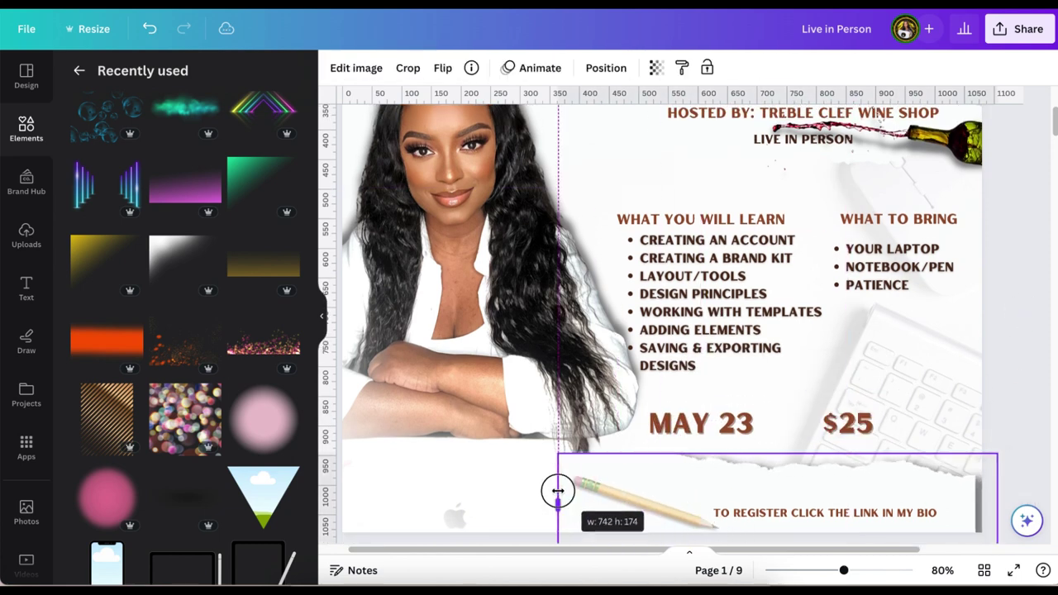
drag(781, 454, 780, 434)
drag(939, 473, 948, 473)
click(606, 68)
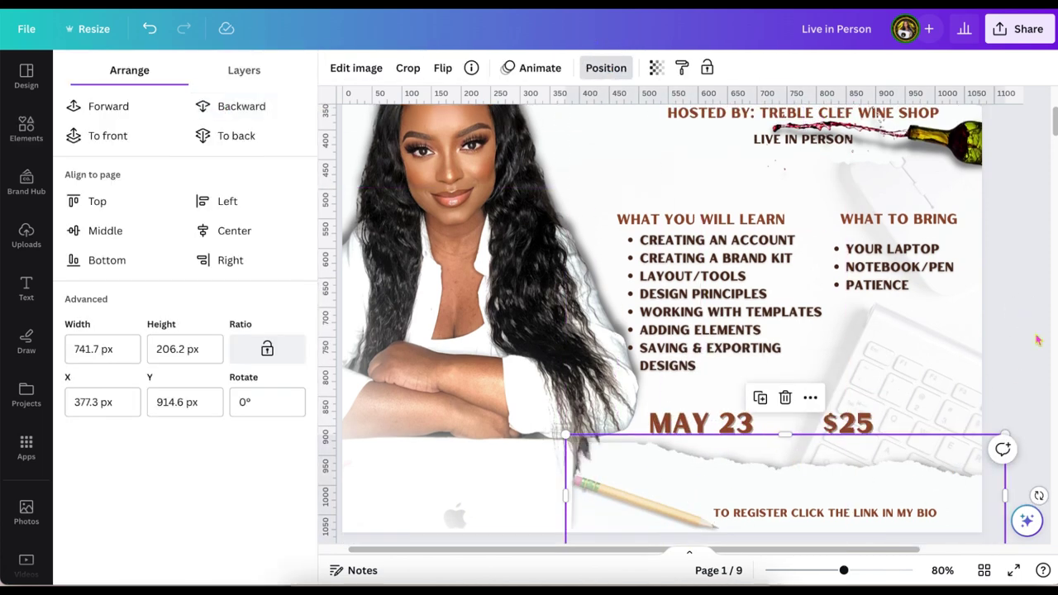
Reduce page 1's bottom torn paper to about 143 px high and lower it beneath MAY 23 and $25.
scroll(1038, 340, down, 3)
drag(790, 463, 792, 426)
drag(904, 383, 905, 401)
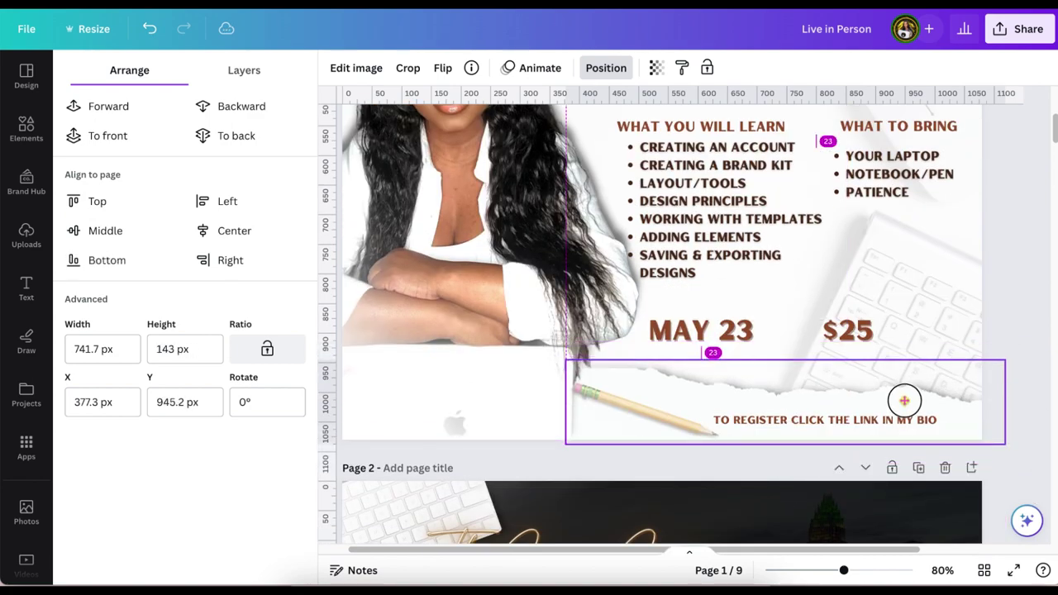
click(1014, 314)
click(326, 337)
Lower the torn edge of the bottom paper strip on dark page 2, closer to the registration line.
scroll(881, 368, up, 3)
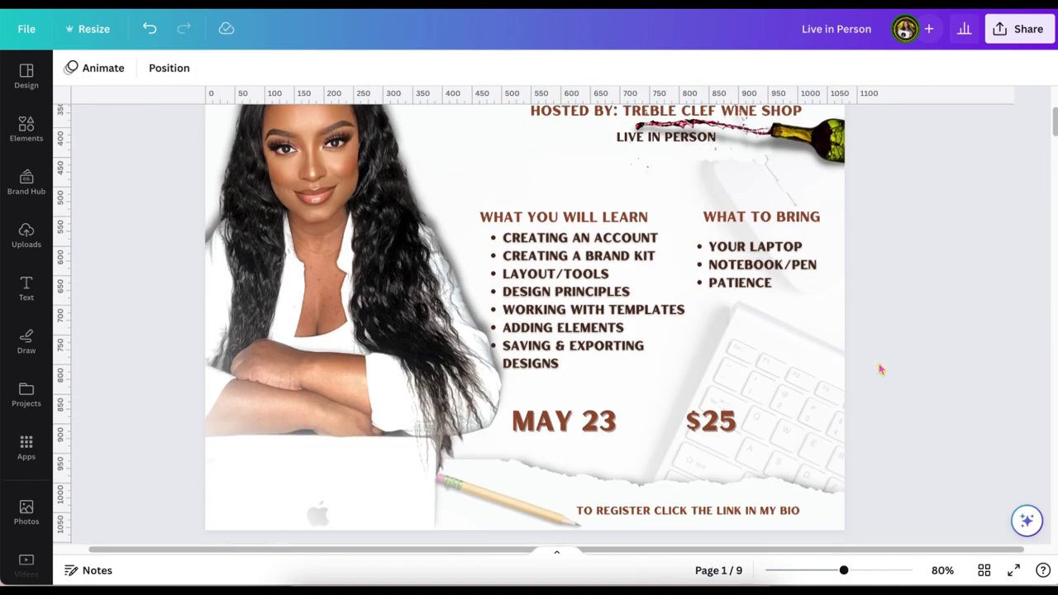
drag(844, 570, 829, 570)
scroll(893, 417, up, 2)
scroll(893, 419, down, 6)
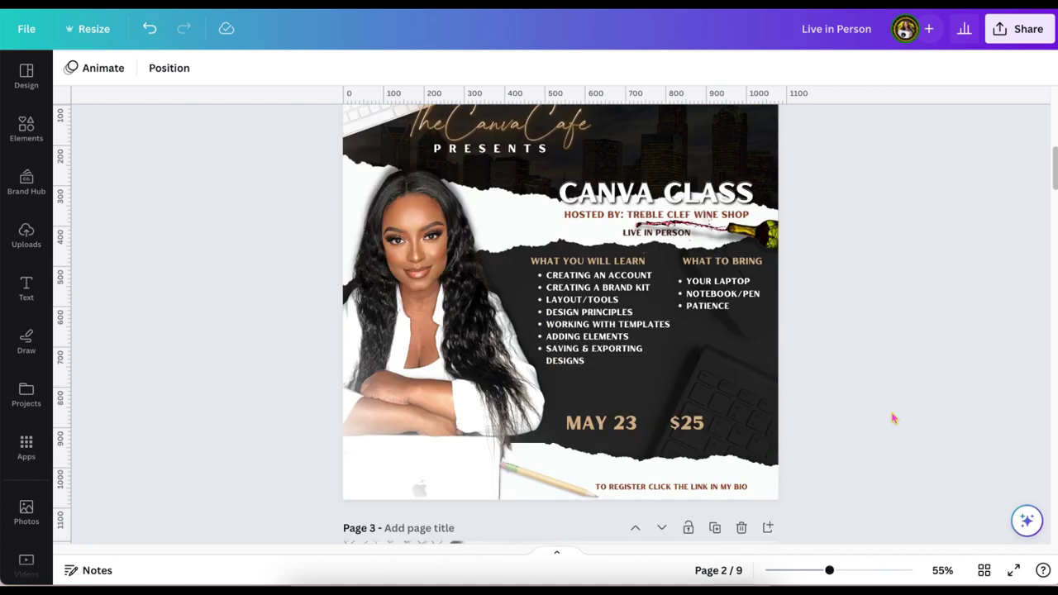
drag(761, 486, 758, 484)
click(881, 374)
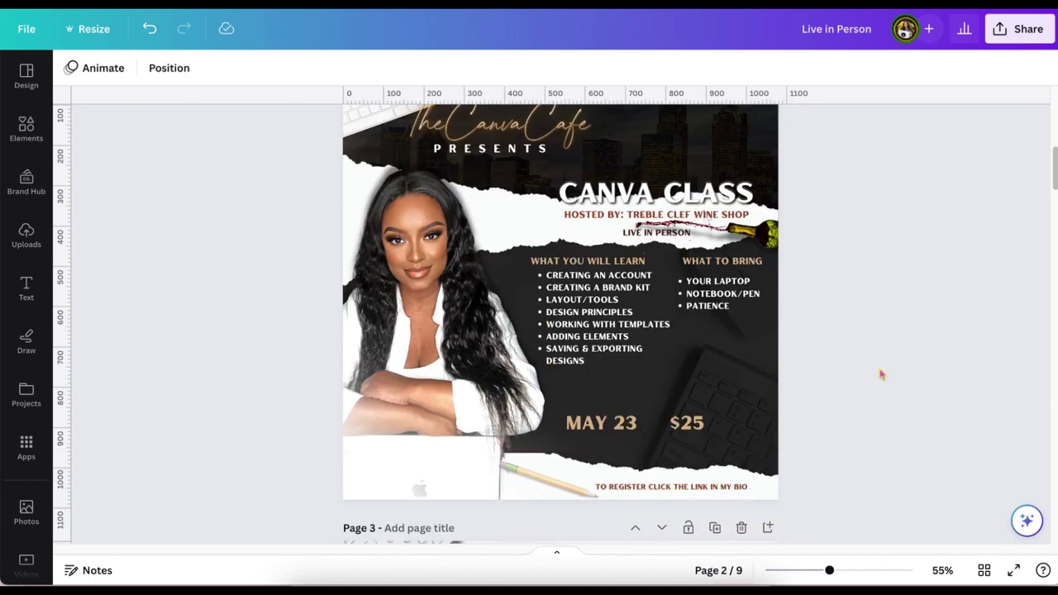
click(752, 475)
click(888, 364)
scroll(897, 389, up, 2)
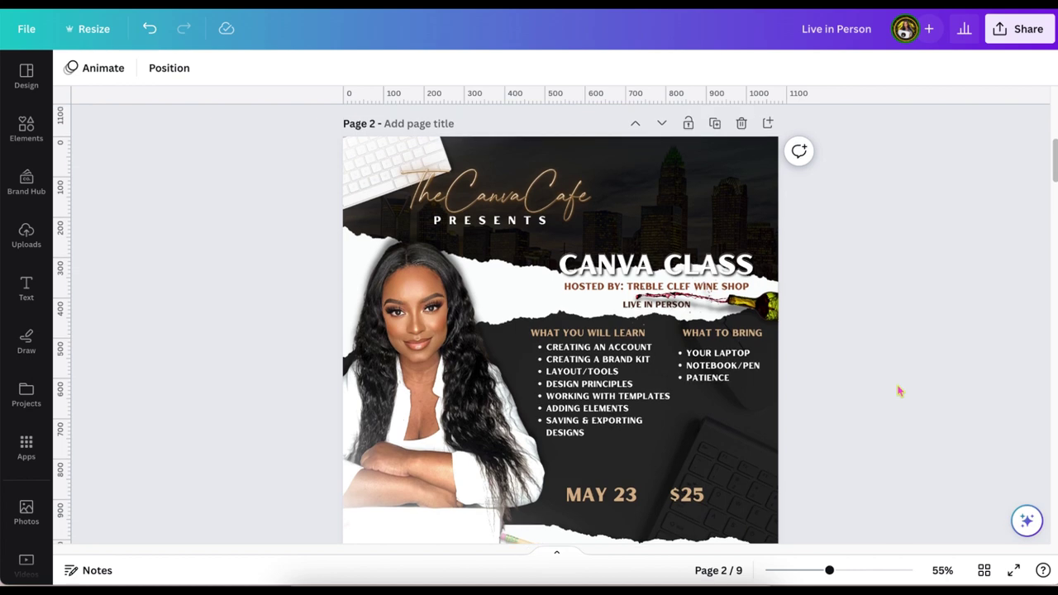
scroll(899, 390, up, 5)
scroll(876, 384, down, 2)
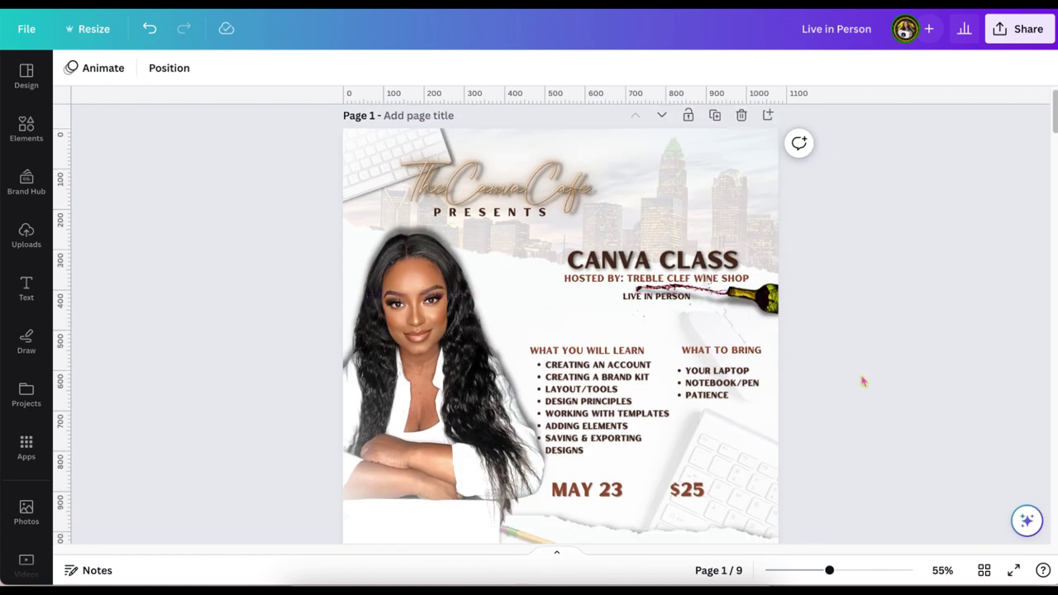